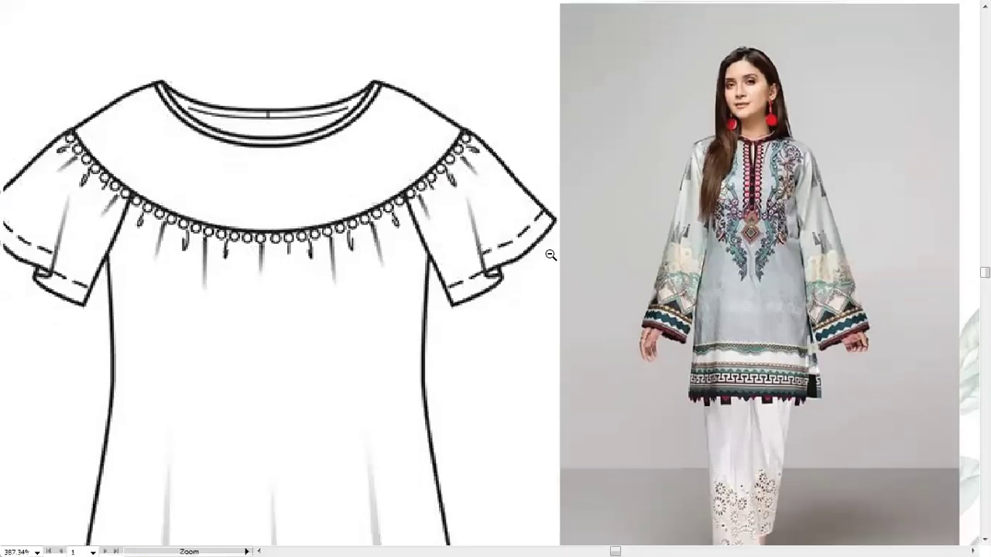
# Frame the blouse sketch in view and bring the hidden panels back
pyautogui.keyDown('alt'); pyautogui.click(550, 255); pyautogui.keyUp('alt')
pyautogui.moveTo(515, 232)
pyautogui.mouseDown()
pyautogui.moveTo(560, 179)
pyautogui.moveTo(562, 194)
pyautogui.mouseUp()
pyautogui.press('z')
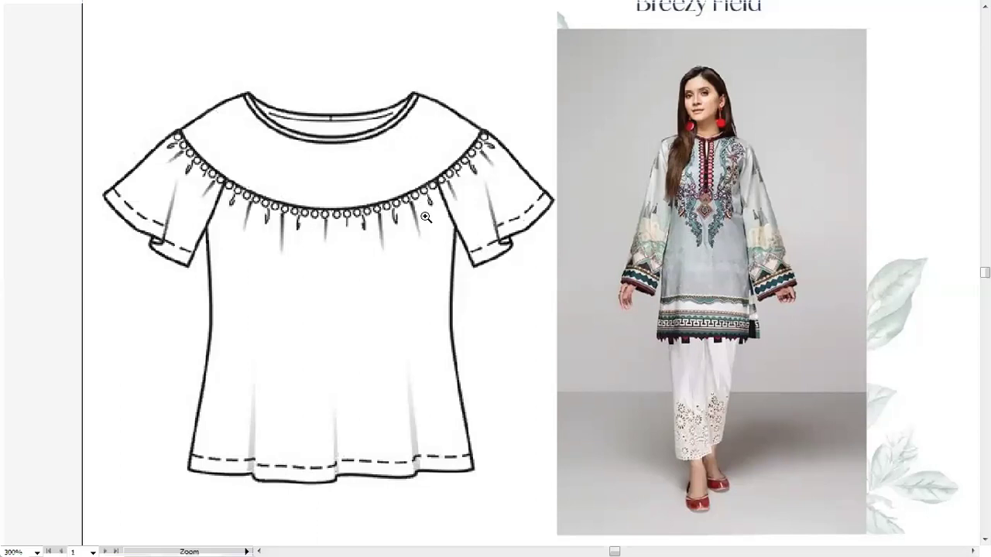
pyautogui.click(425, 224)
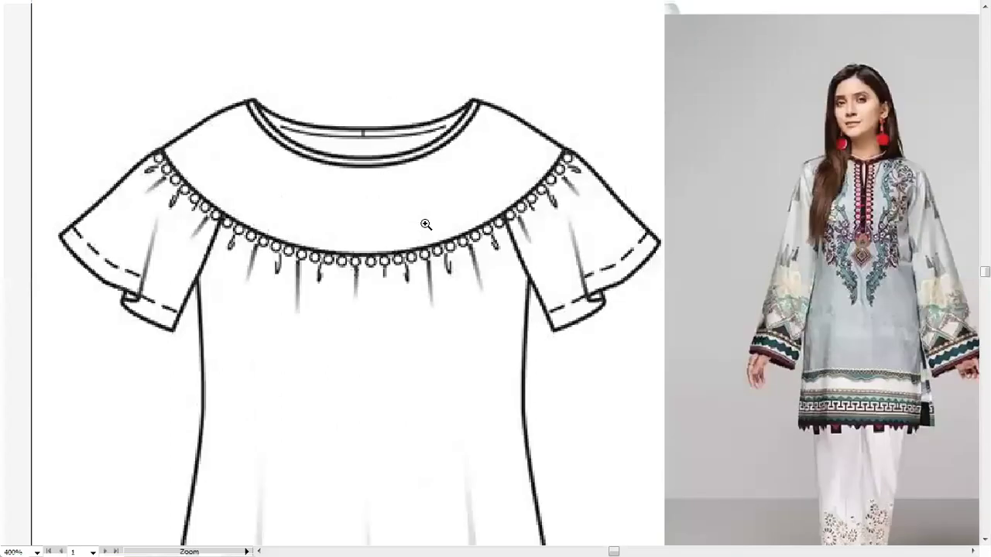
pyautogui.press('v')
pyautogui.click(426, 223)
pyautogui.press('Tab')
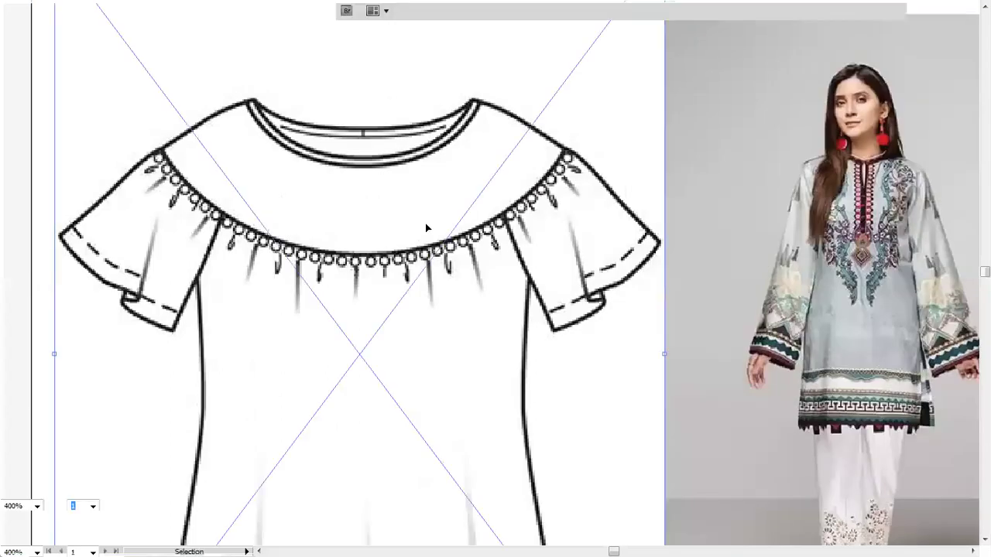
# Delete the model reference photo and pan the remaining blouse sketch into view
pyautogui.keyDown('shift'); pyautogui.click(619, 219); pyautogui.keyUp('shift')
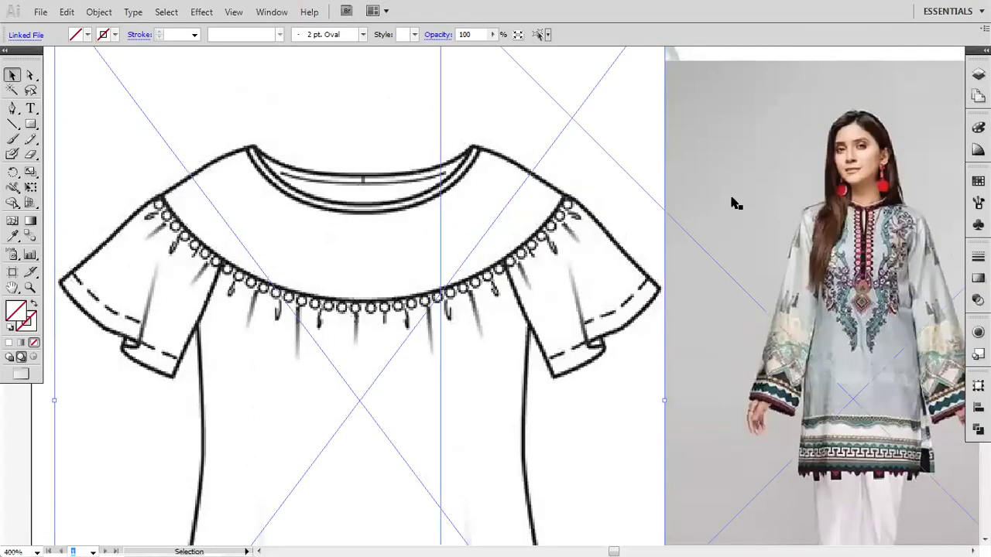
pyautogui.click(840, 151)
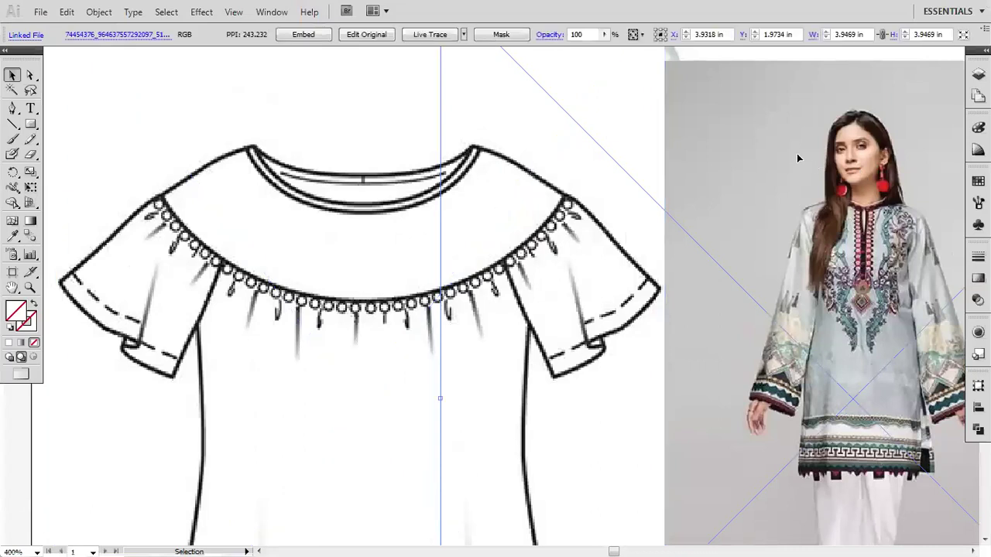
pyautogui.press('Delete')
pyautogui.click(481, 279)
pyautogui.press('space')
pyautogui.moveTo(382, 278); pyautogui.dragTo(463, 266)
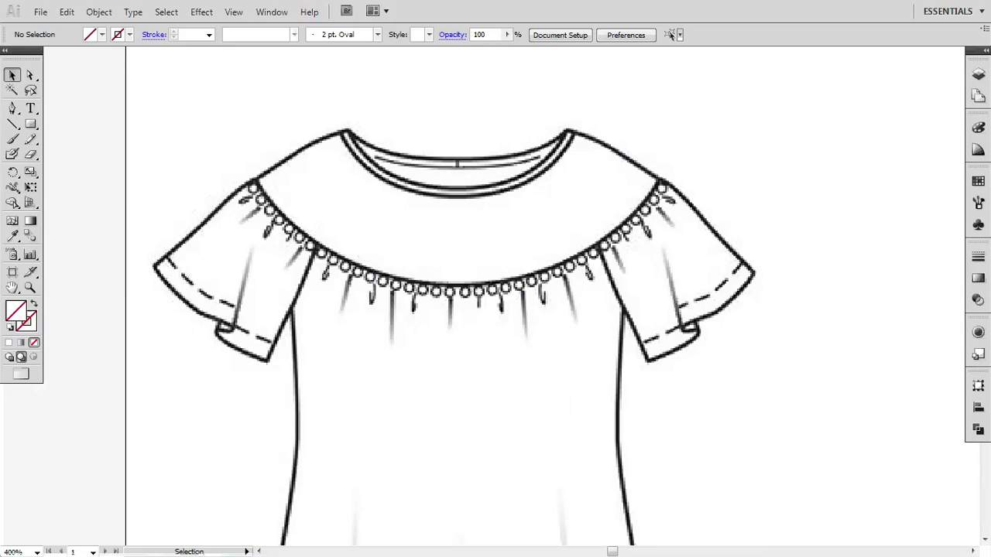
# Nudge the blouse sketch into place and lock Layer 1 in the Layers panel
pyautogui.click(978, 74)
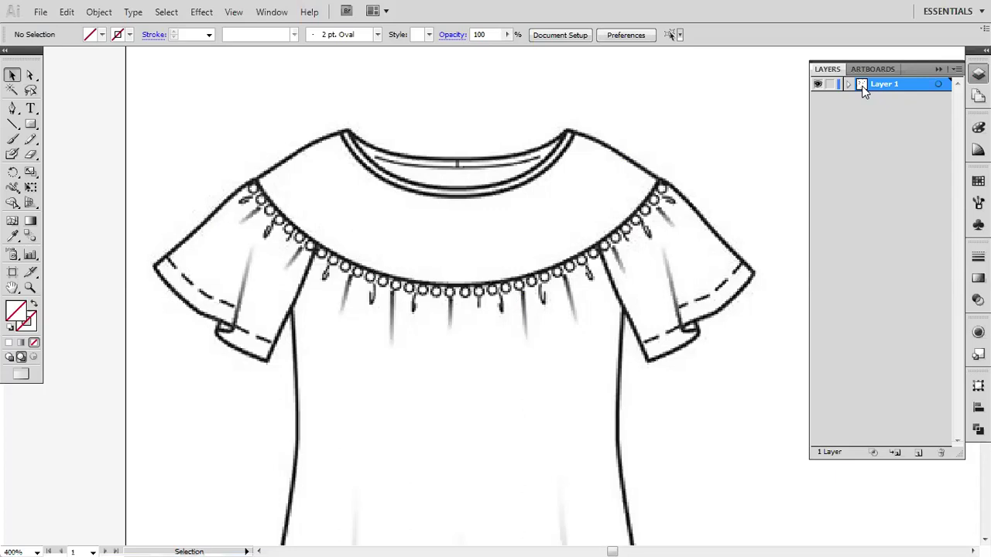
pyautogui.click(542, 233)
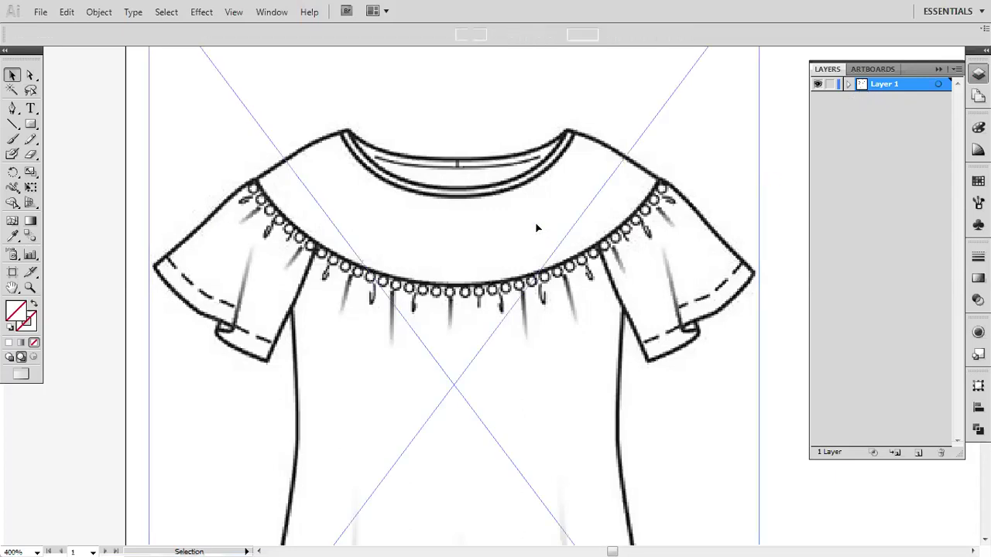
pyautogui.moveTo(385, 226); pyautogui.dragTo(523, 208)
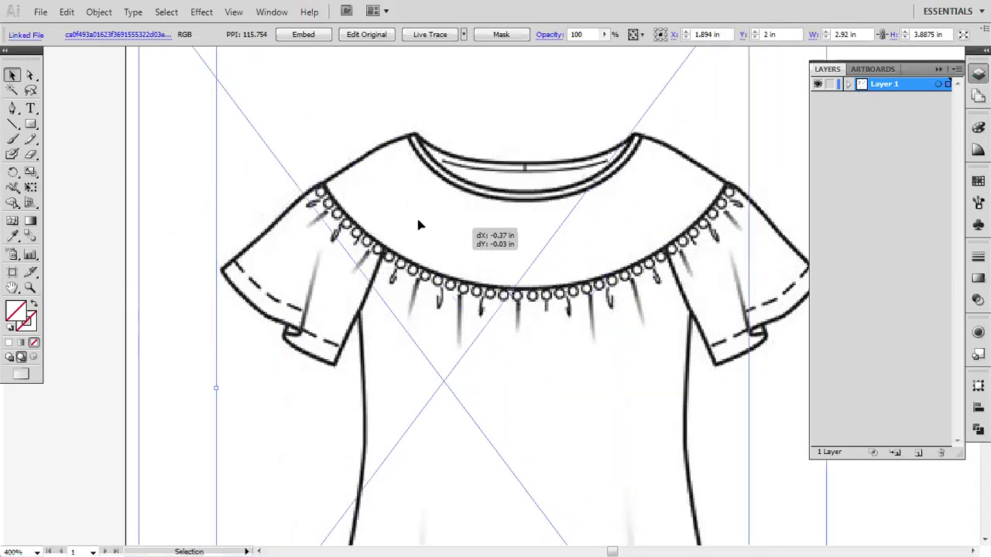
pyautogui.moveTo(524, 207)
pyautogui.mouseDown()
pyautogui.moveTo(447, 213)
pyautogui.moveTo(434, 199)
pyautogui.mouseUp()
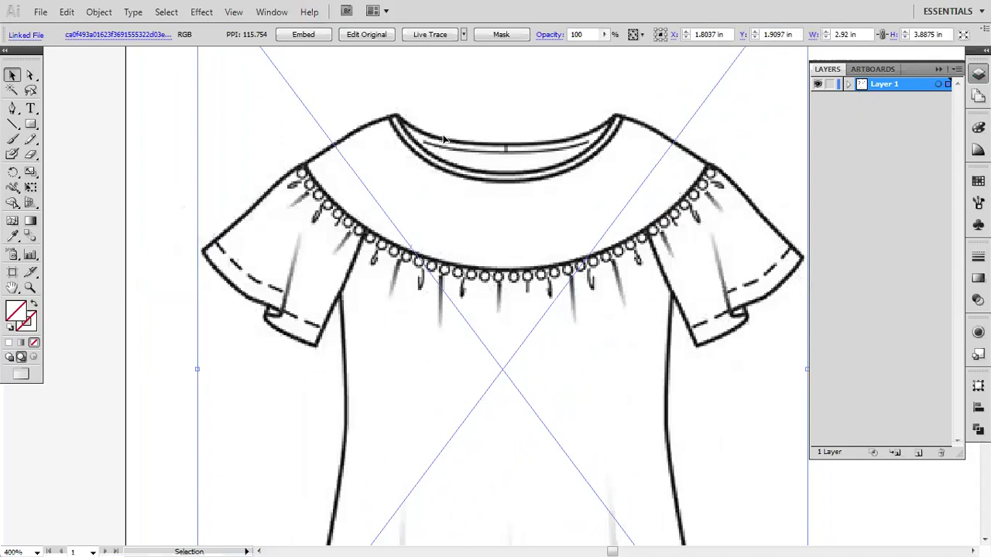
pyautogui.moveTo(468, 218); pyautogui.dragTo(525, 284)
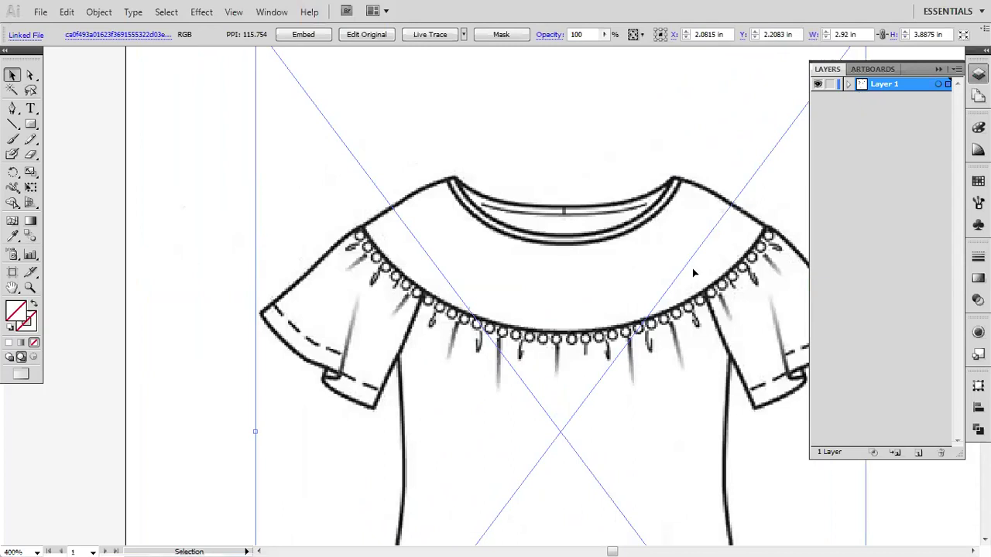
pyautogui.moveTo(537, 255); pyautogui.dragTo(484, 222)
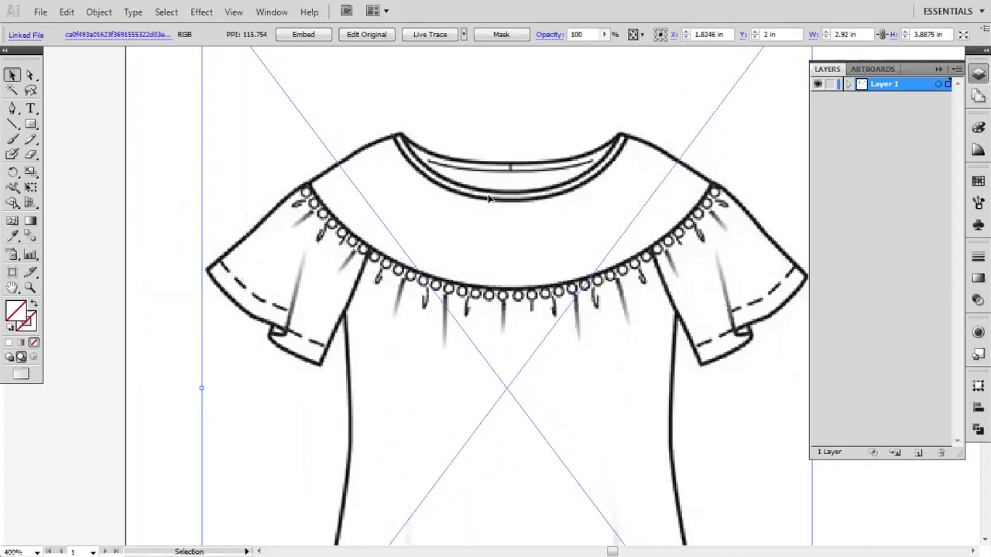
pyautogui.click(829, 84)
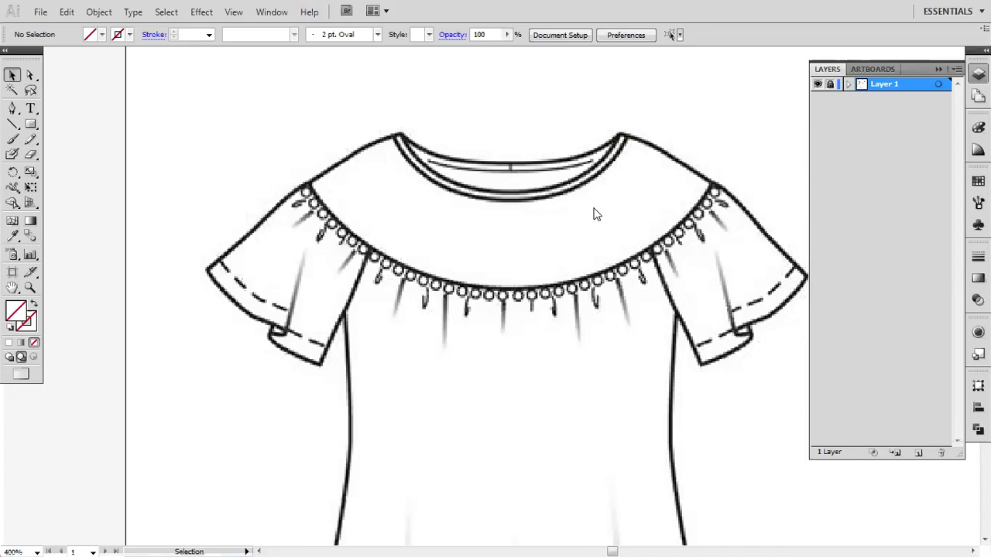
# Create a new 60 × 40 inch document through File > New
pyautogui.click(41, 13)
pyautogui.click(55, 31)
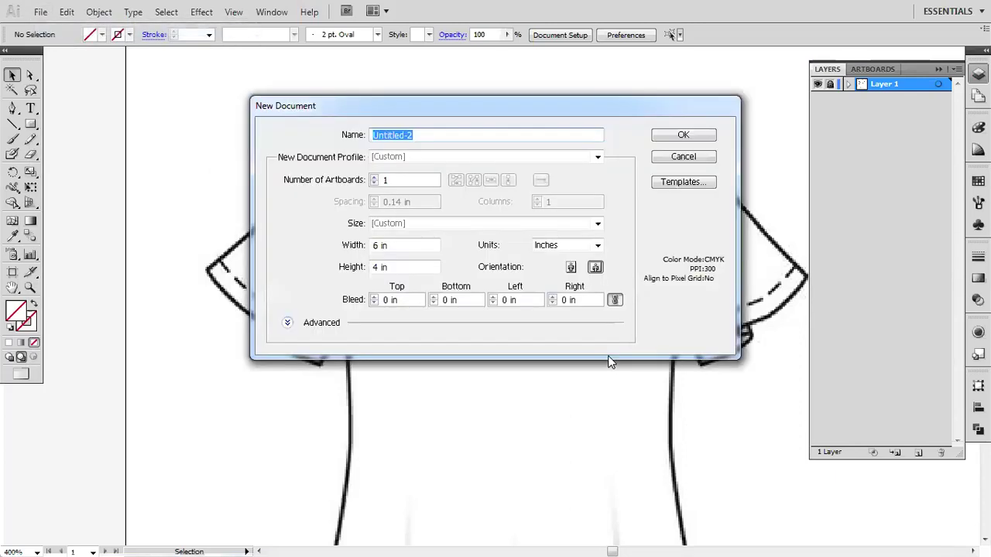
pyautogui.click(400, 247)
pyautogui.click(402, 271)
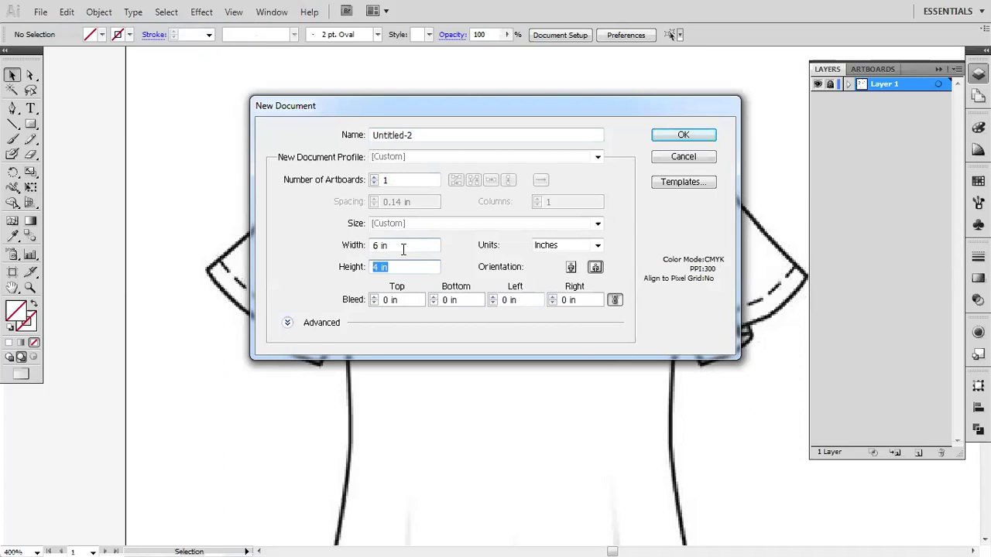
pyautogui.moveTo(402, 249); pyautogui.dragTo(276, 246)
pyautogui.write('60')
pyautogui.press('Tab')
pyautogui.press('Tab')
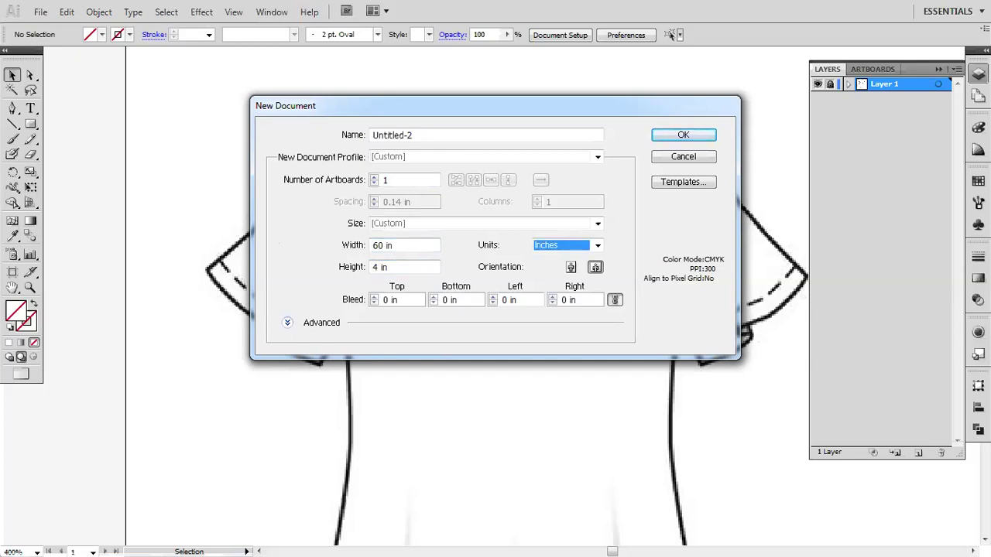
pyautogui.hotkey('shift', 'Tab')
pyautogui.write('40')
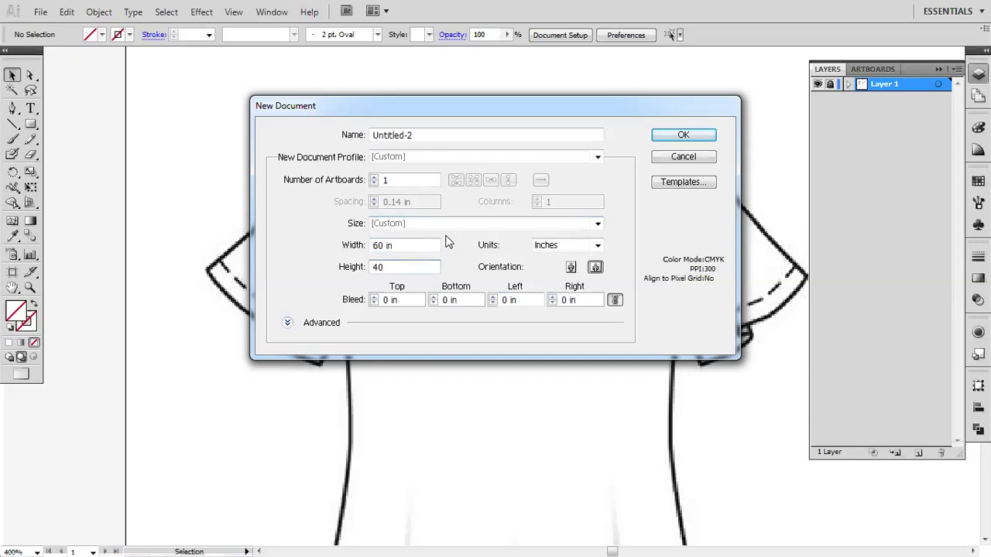
pyautogui.click(678, 136)
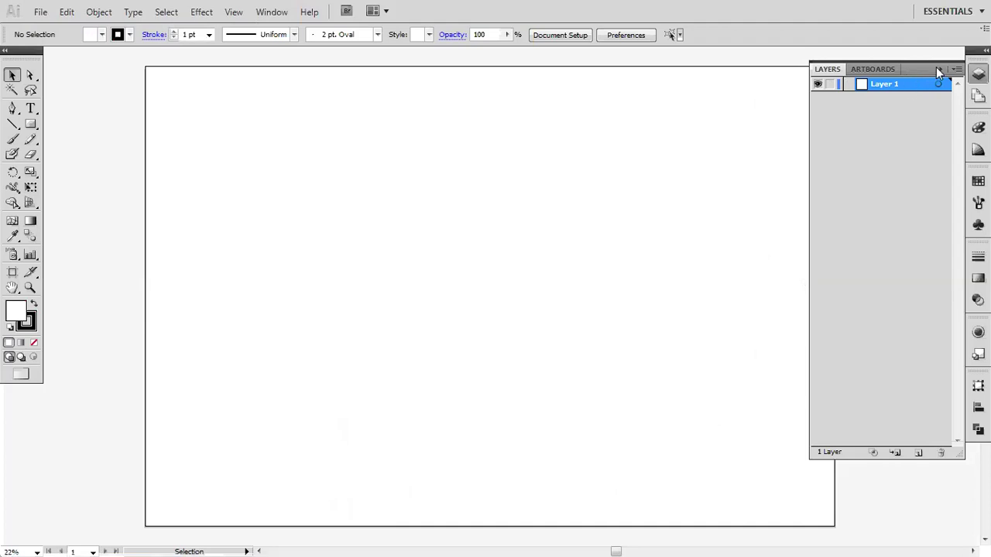
# Place the blouse sketch image and enlarge it, undoing a stray pen path
pyautogui.click(40, 12)
pyautogui.click(63, 285)
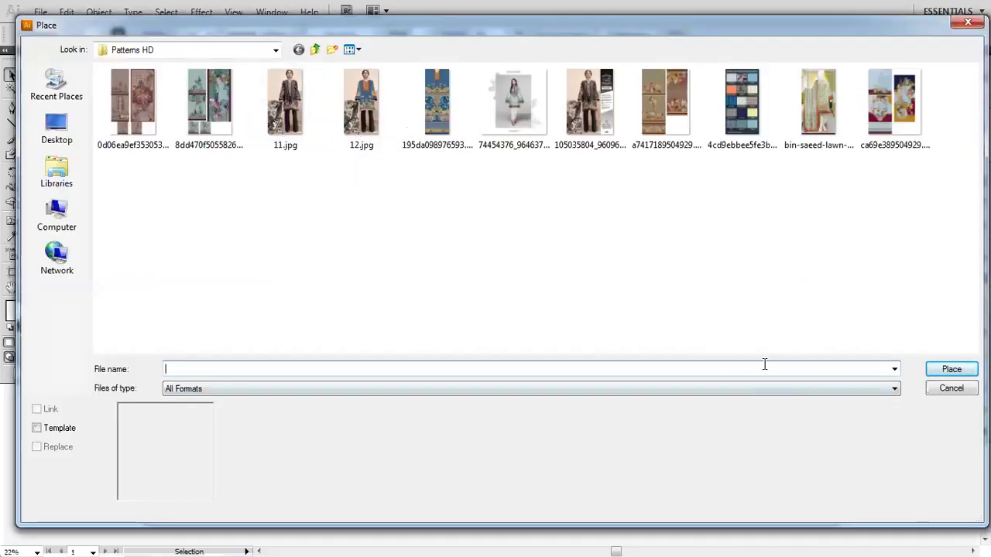
pyautogui.click(967, 22)
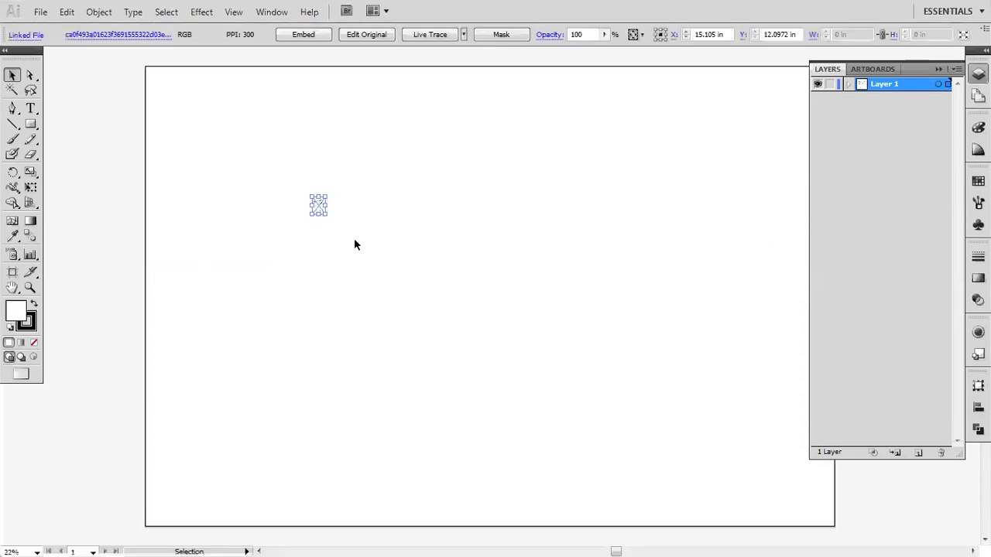
pyautogui.moveTo(326, 215); pyautogui.dragTo(507, 402)
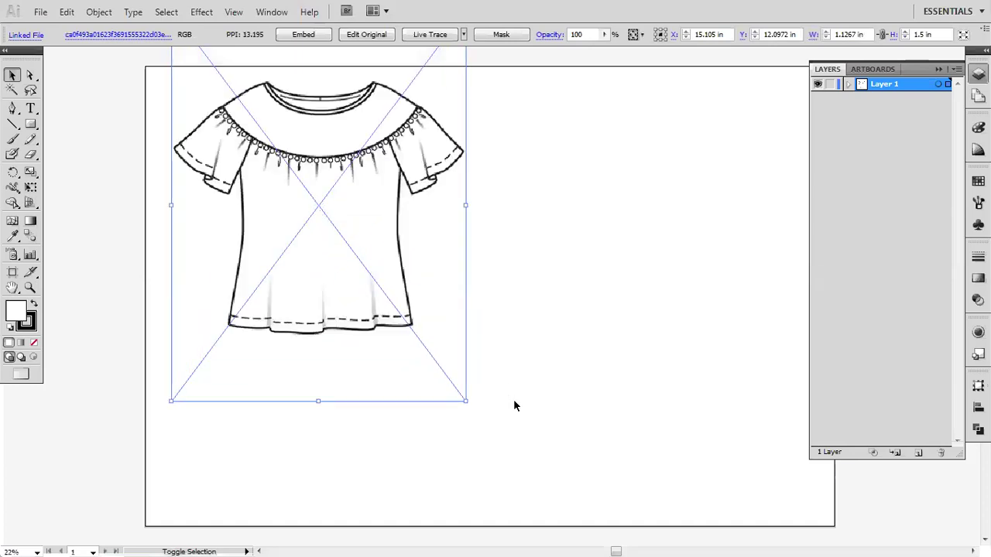
pyautogui.press('p')
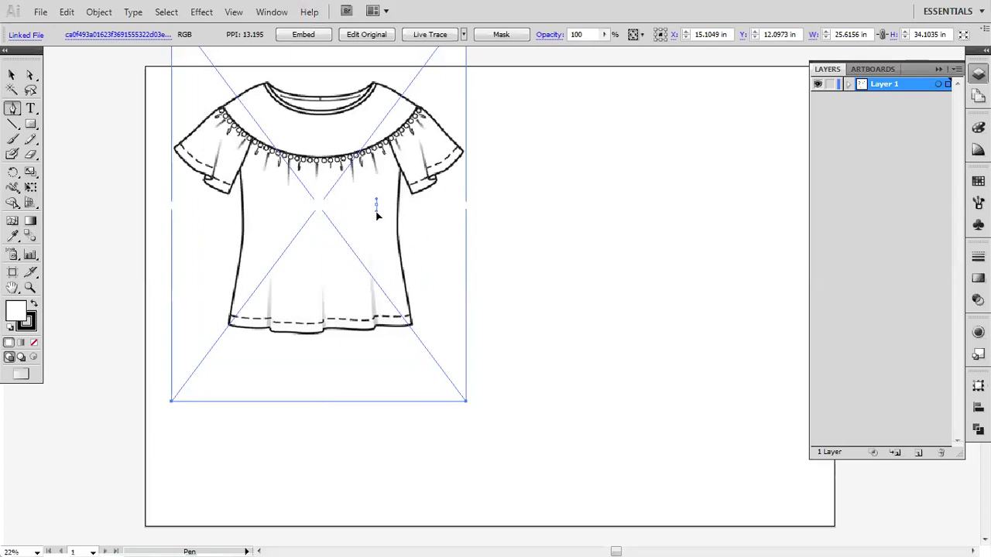
pyautogui.moveTo(375, 201); pyautogui.dragTo(361, 207)
pyautogui.hotkey('ctrl', 'z')
pyautogui.hotkey('ctrl', 'z')
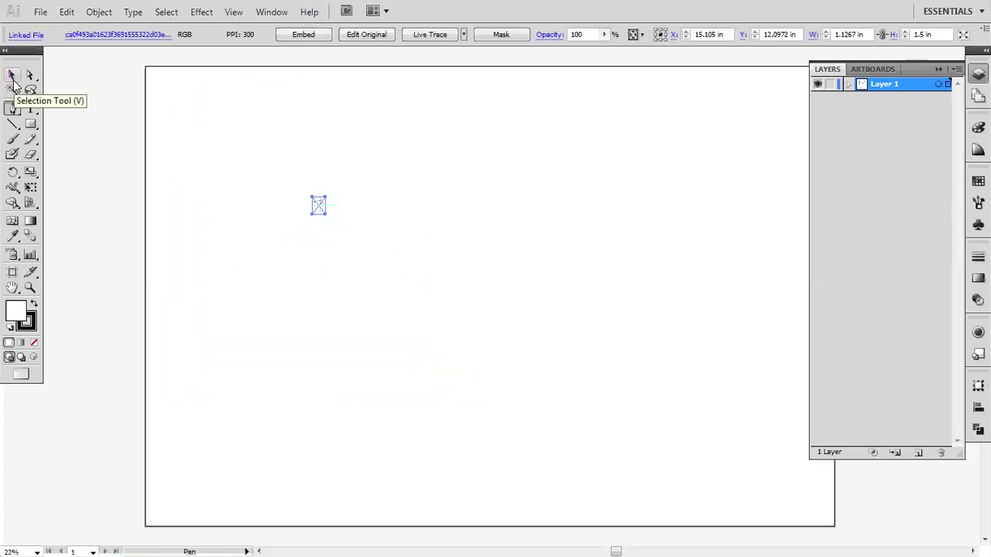
pyautogui.hotkey('ctrl', 'shift', 'z')
# Drag the shirt image left, mostly off the artboard, and deselect it
pyautogui.click(12, 75)
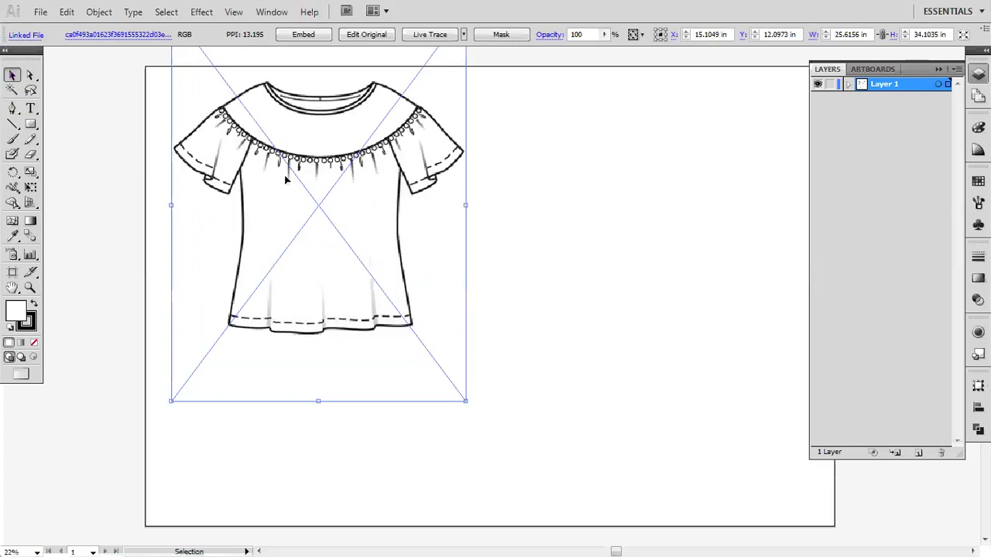
pyautogui.moveTo(319, 204); pyautogui.dragTo(323, 271)
pyautogui.write('20')
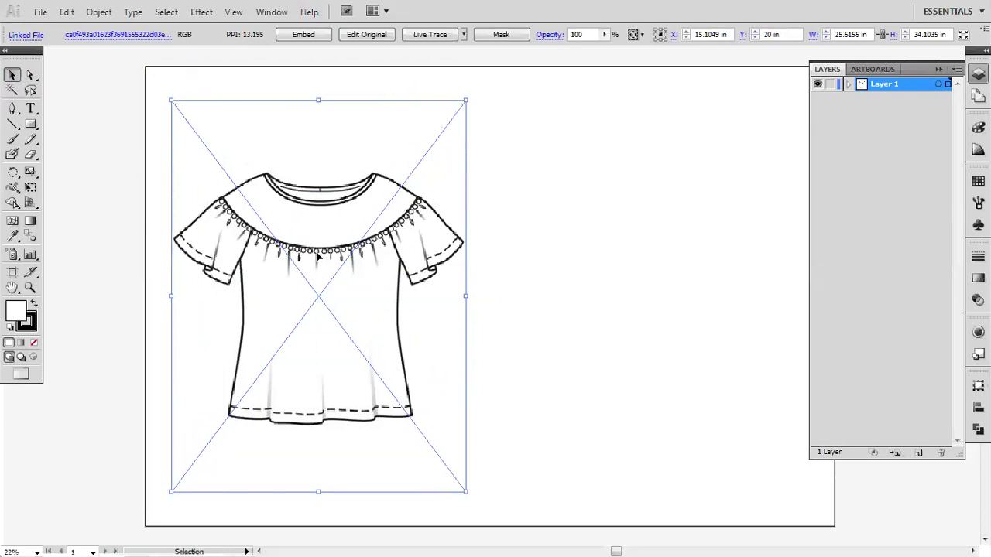
pyautogui.moveTo(406, 261); pyautogui.dragTo(116, 259)
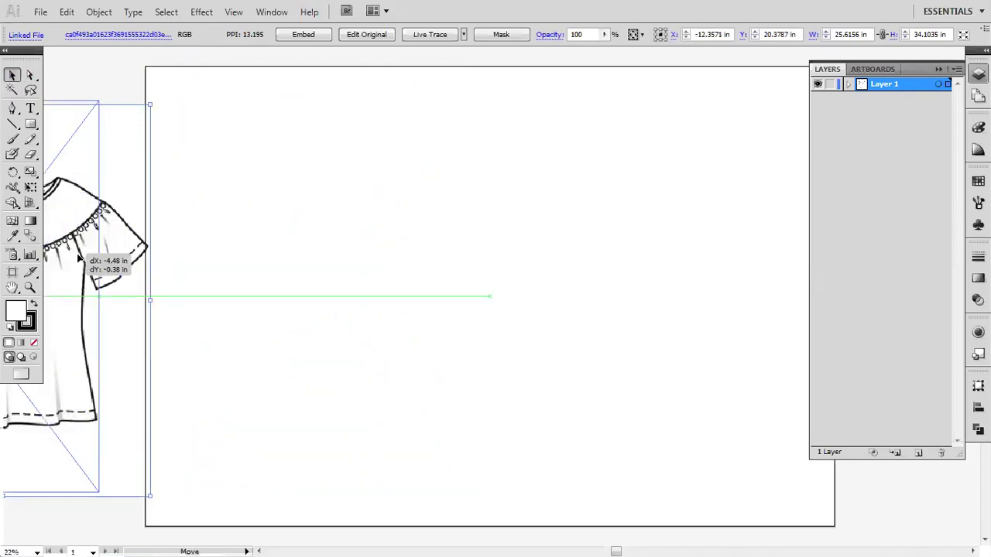
pyautogui.click(351, 250)
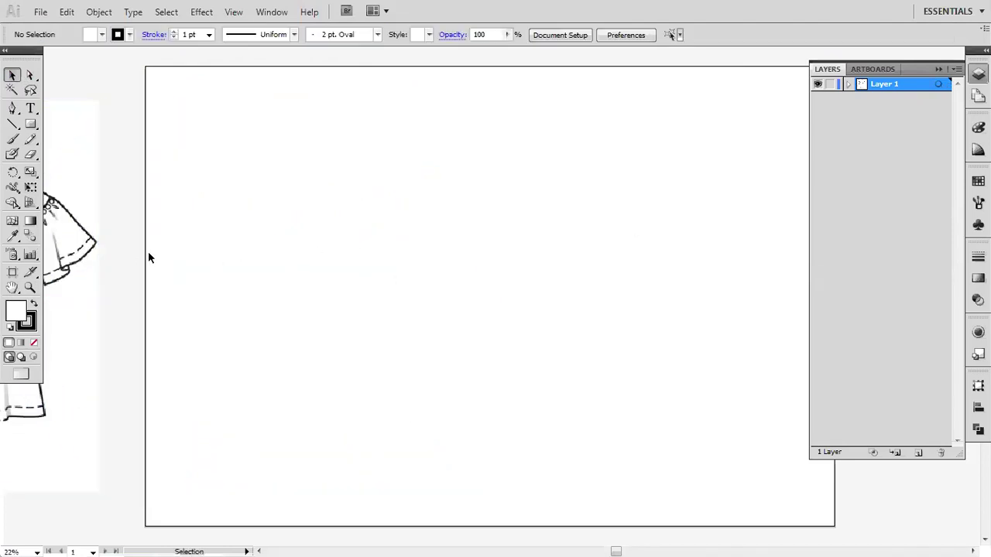
# Draw the practice outline's curved left side with the Pen tool, fixing its handles
pyautogui.click(12, 108)
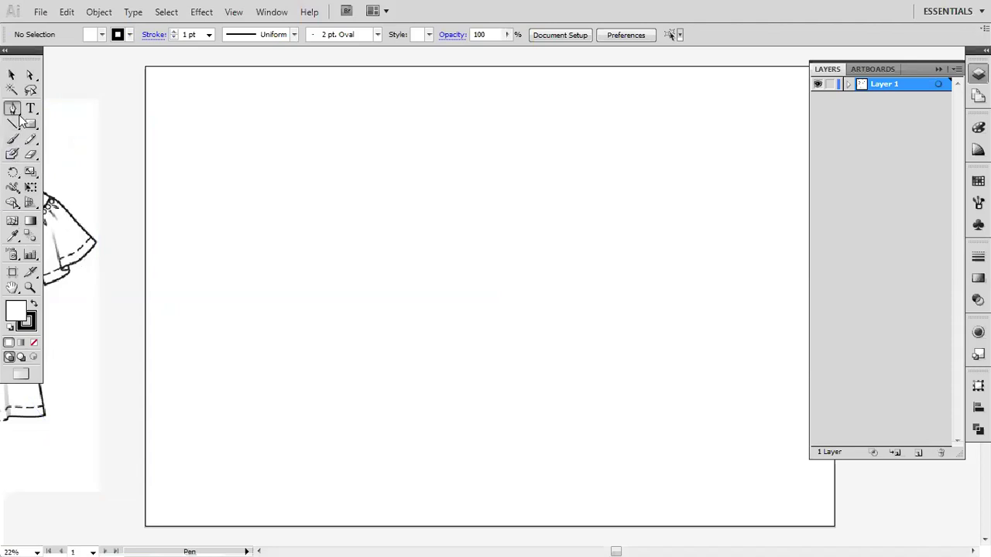
pyautogui.click(452, 144)
pyautogui.moveTo(375, 221)
pyautogui.mouseDown()
pyautogui.moveTo(319, 222)
pyautogui.moveTo(323, 238)
pyautogui.mouseUp()
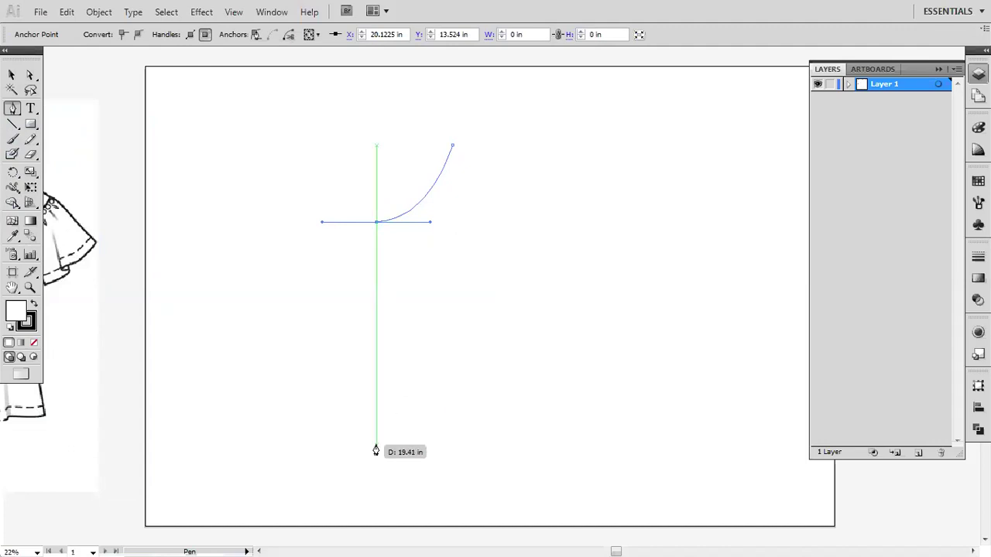
pyautogui.moveTo(361, 449); pyautogui.dragTo(329, 477)
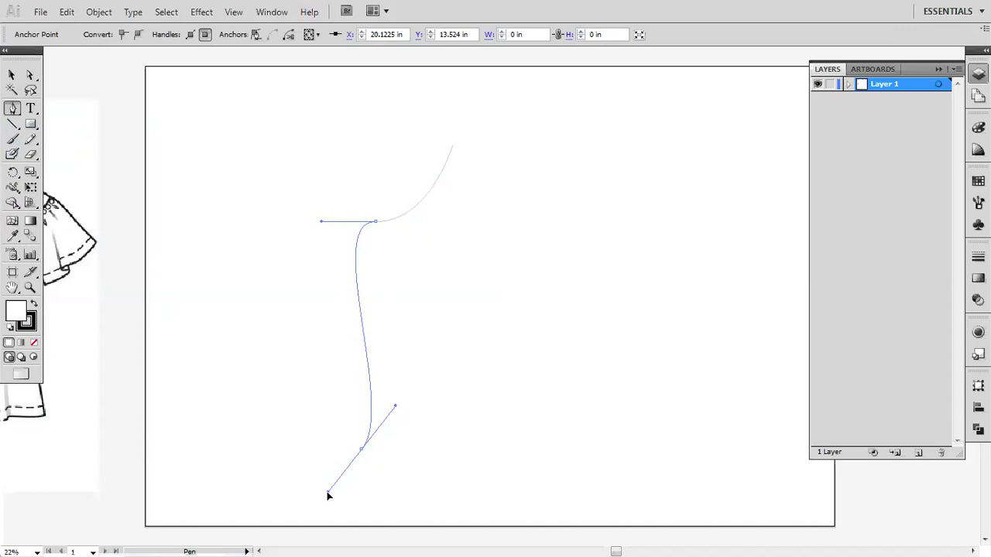
pyautogui.moveTo(329, 478); pyautogui.dragTo(389, 452)
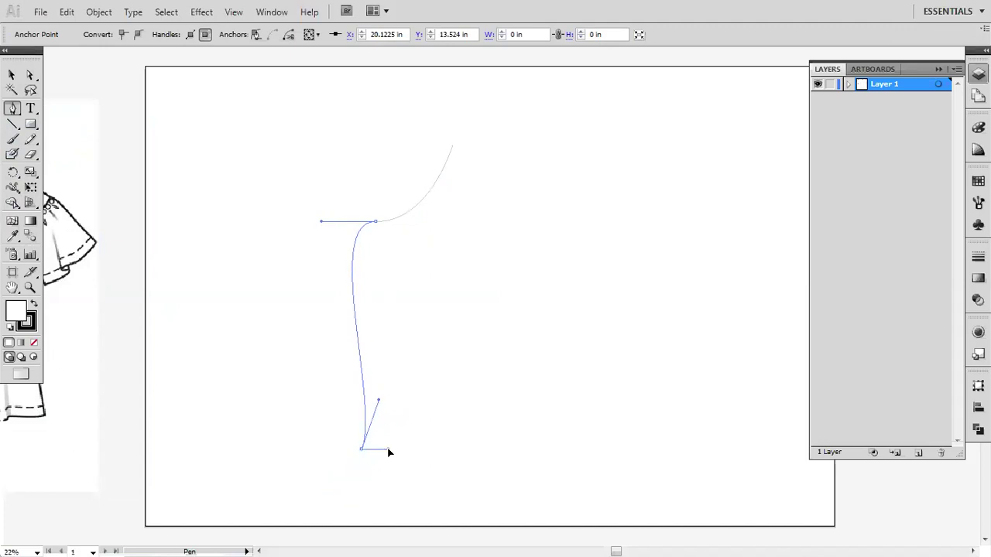
pyautogui.hotkey('shift', 'c')
pyautogui.click(322, 221)
pyautogui.moveTo(322, 222); pyautogui.dragTo(377, 253)
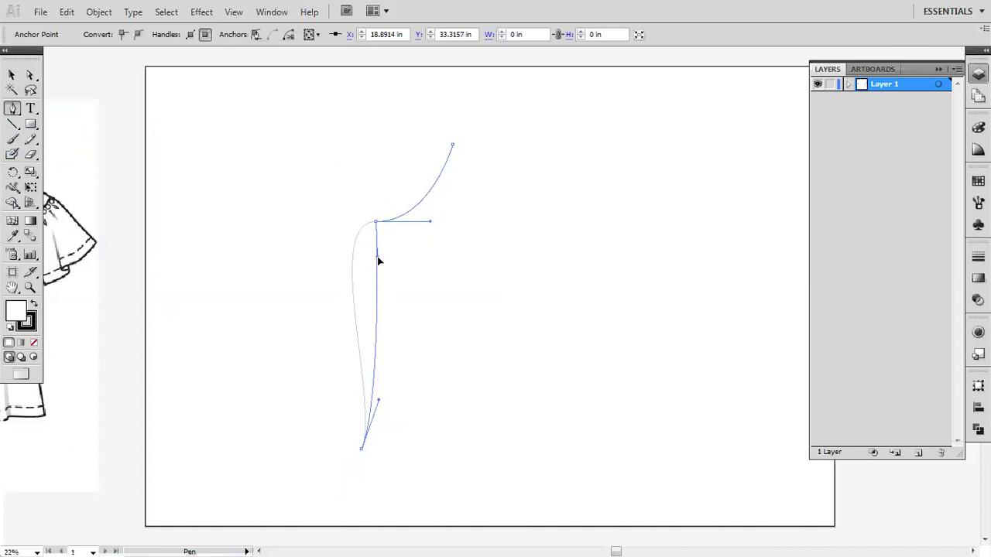
pyautogui.press('p')
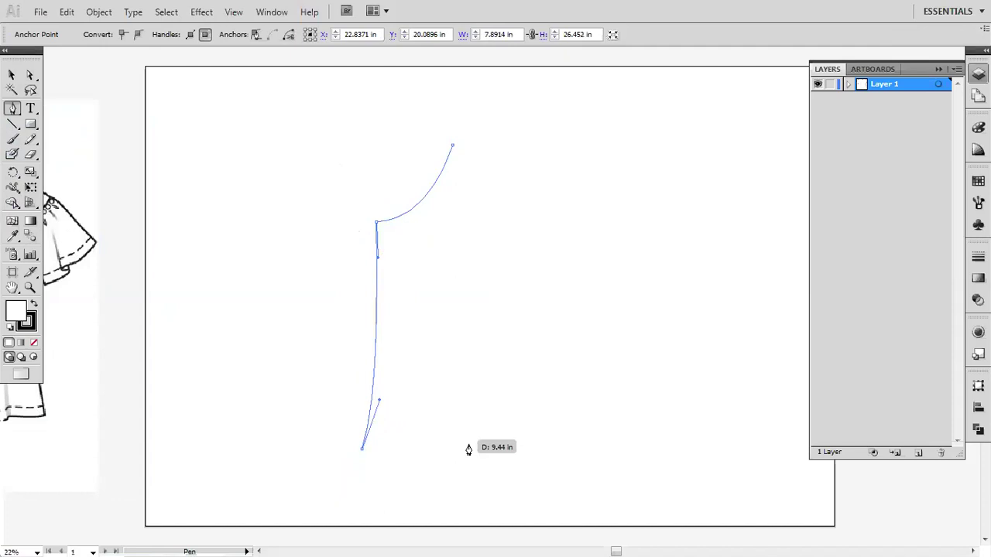
# Add the straight bottom and right sides and close the shape with a curved pointed top
pyautogui.click(476, 449)
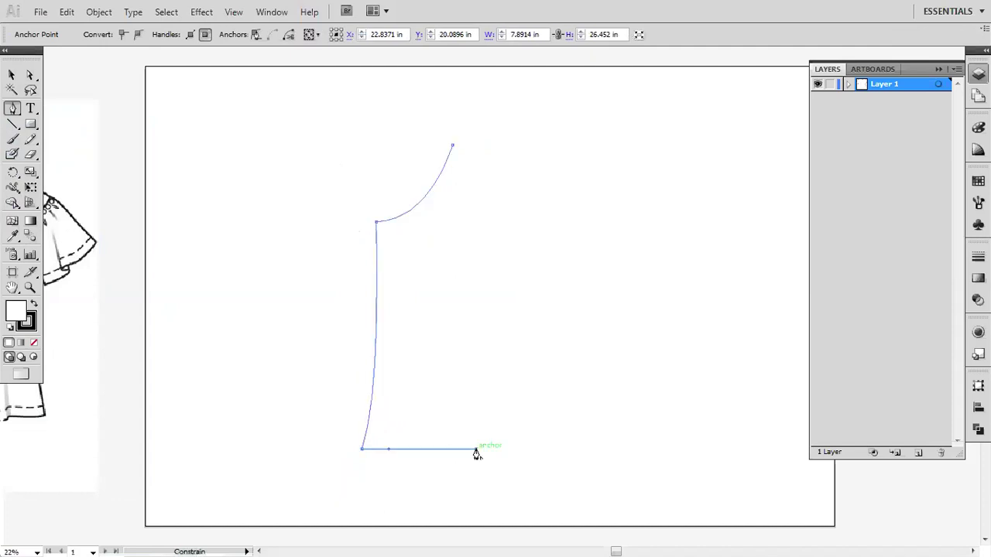
pyautogui.click(478, 218)
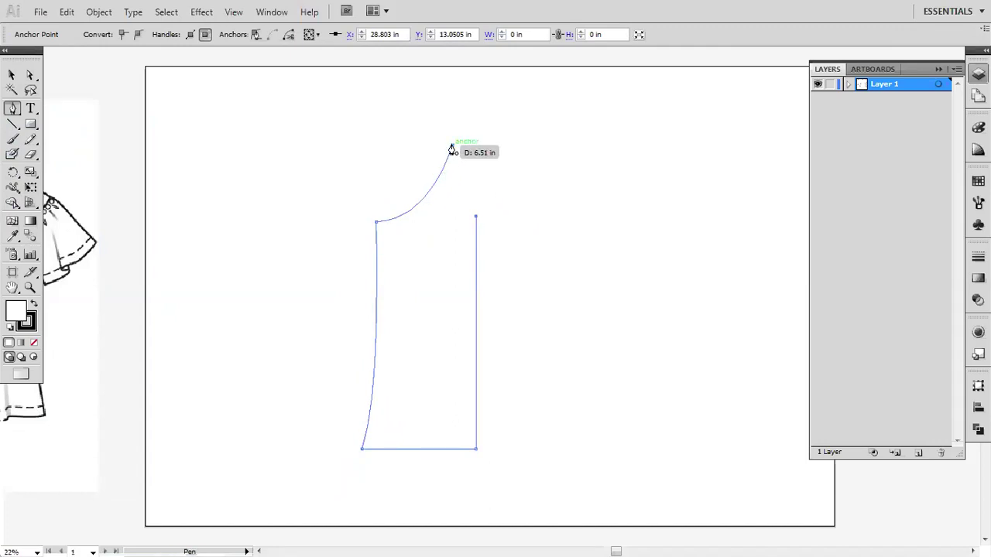
pyautogui.moveTo(452, 147)
pyautogui.mouseDown()
pyautogui.moveTo(453, 82)
pyautogui.moveTo(454, 94)
pyautogui.mouseUp()
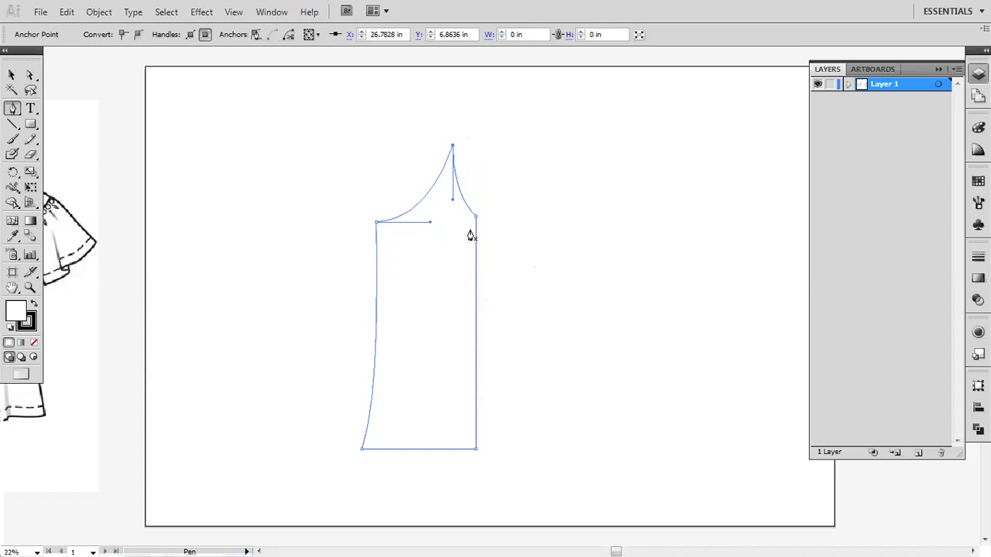
pyautogui.click(31, 75)
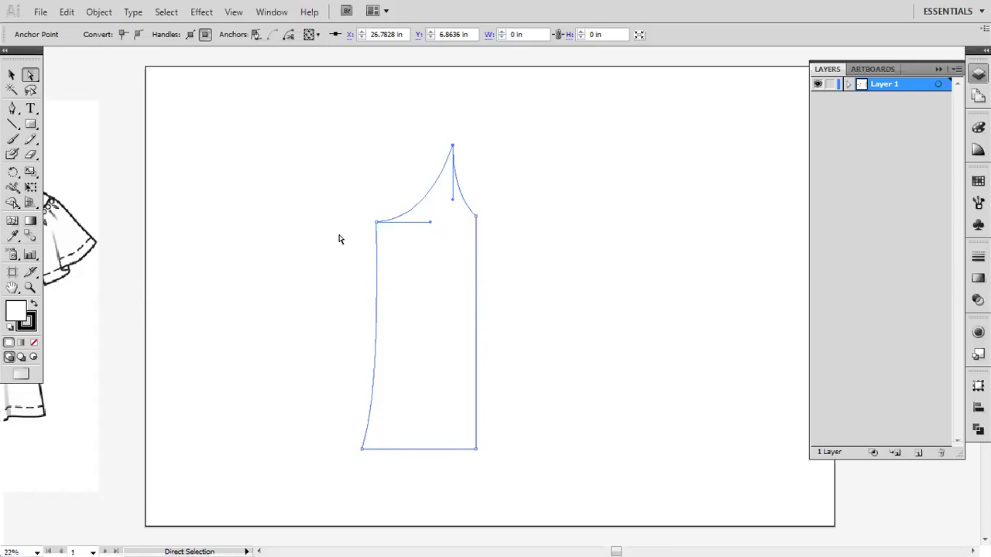
# Delete the practice shape from the artboard
pyautogui.click(509, 136)
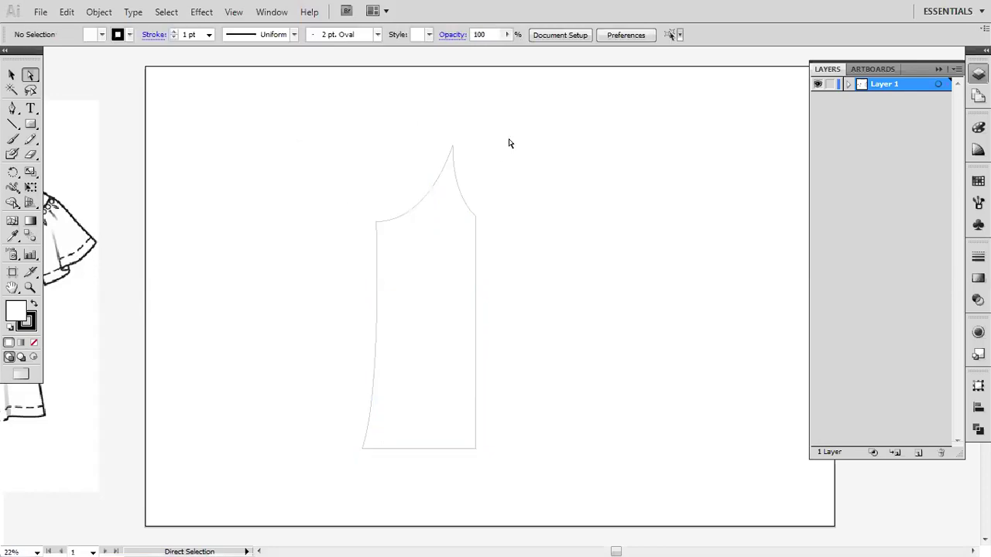
pyautogui.click(13, 74)
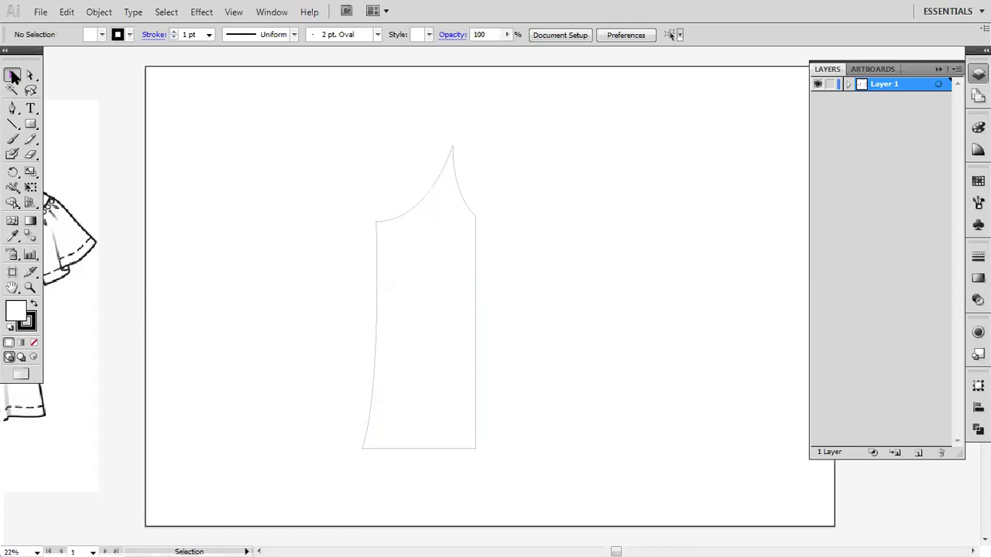
pyautogui.click(475, 242)
pyautogui.press('Delete')
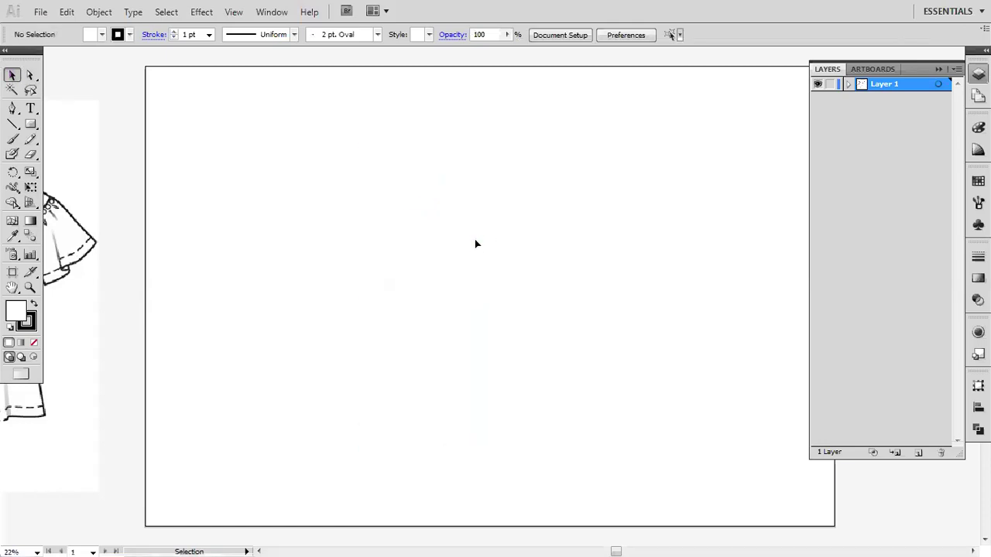
# Move the blouse drawing onto the artboard and lock Layer 1
pyautogui.moveTo(73, 271); pyautogui.dragTo(516, 291)
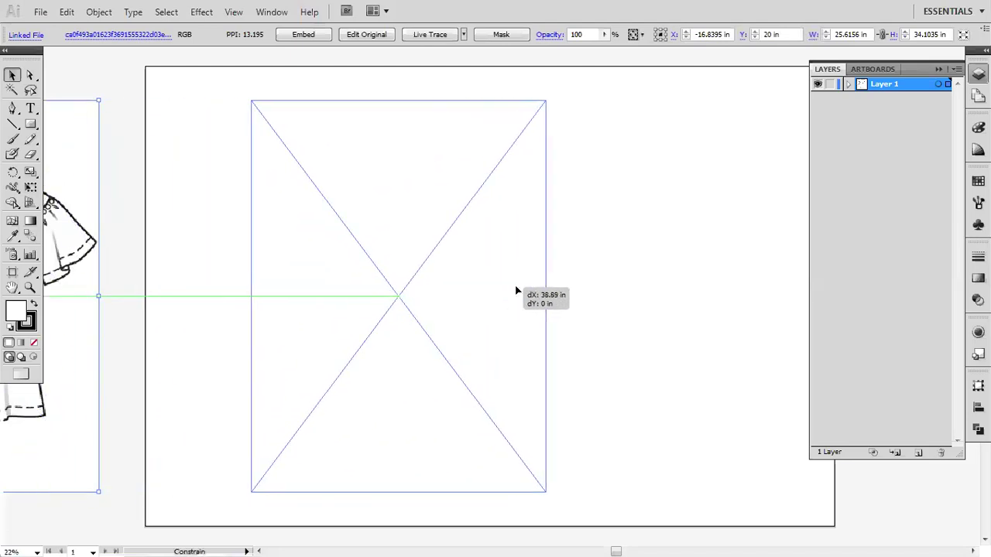
pyautogui.click(659, 242)
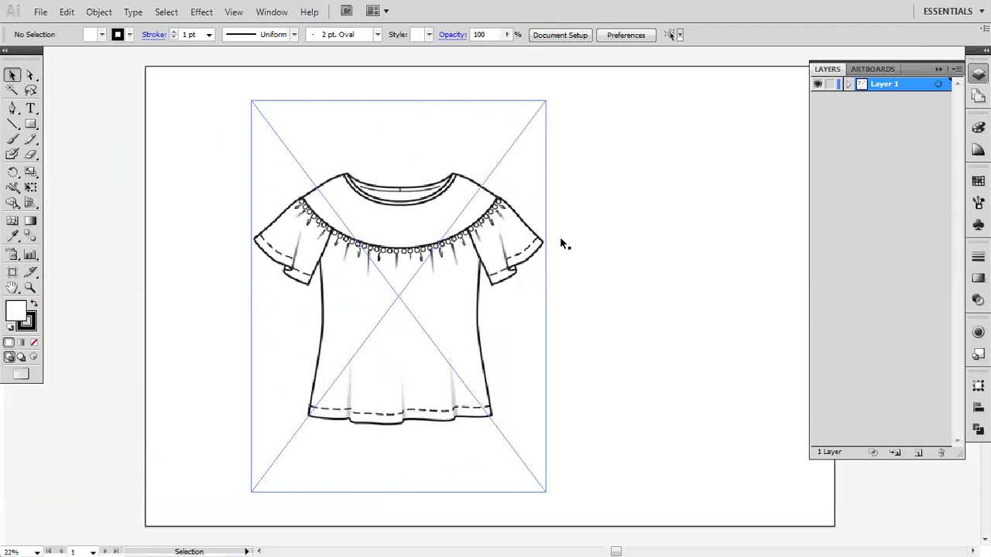
pyautogui.click(830, 83)
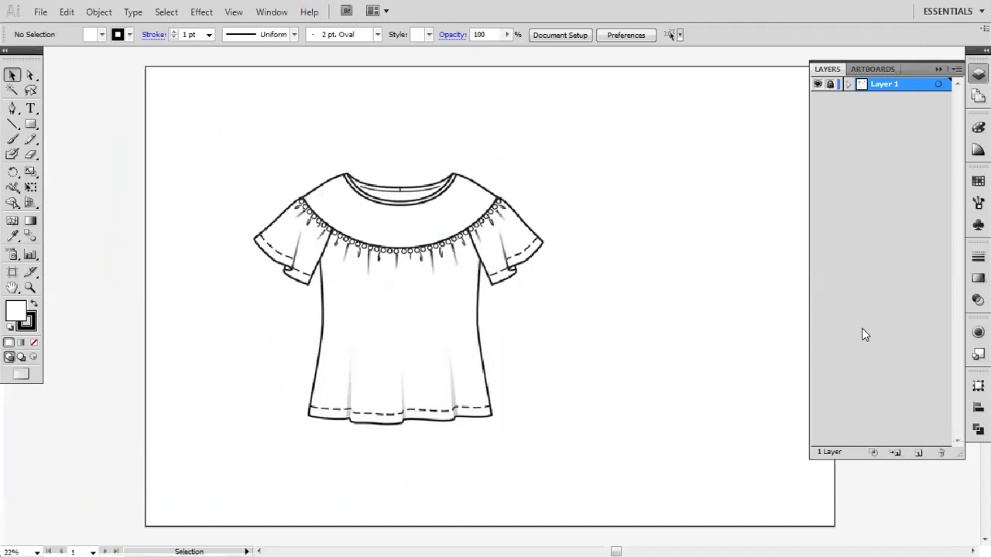
# Create Layer 2 above the locked blouse layer and switch to the Pen tool
pyautogui.click(919, 453)
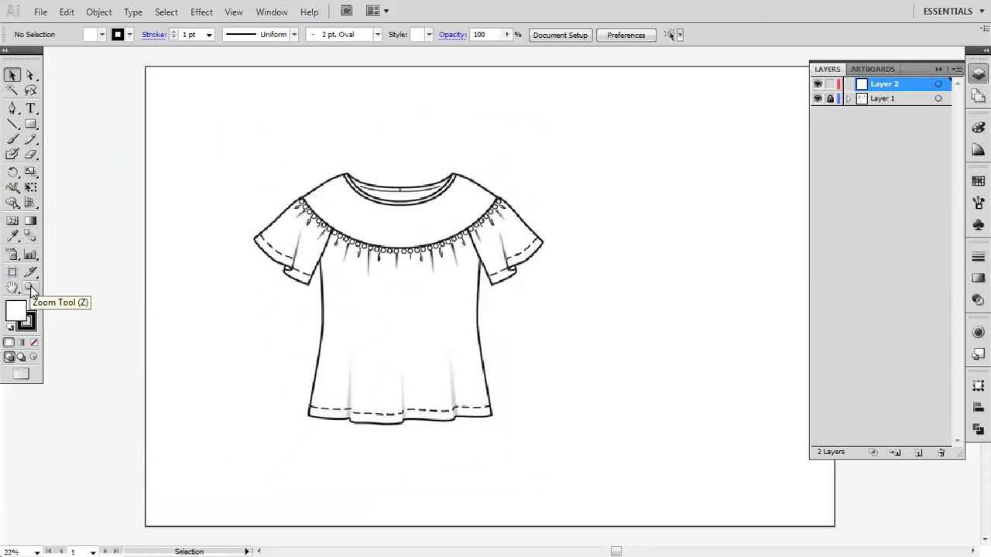
pyautogui.press('p')
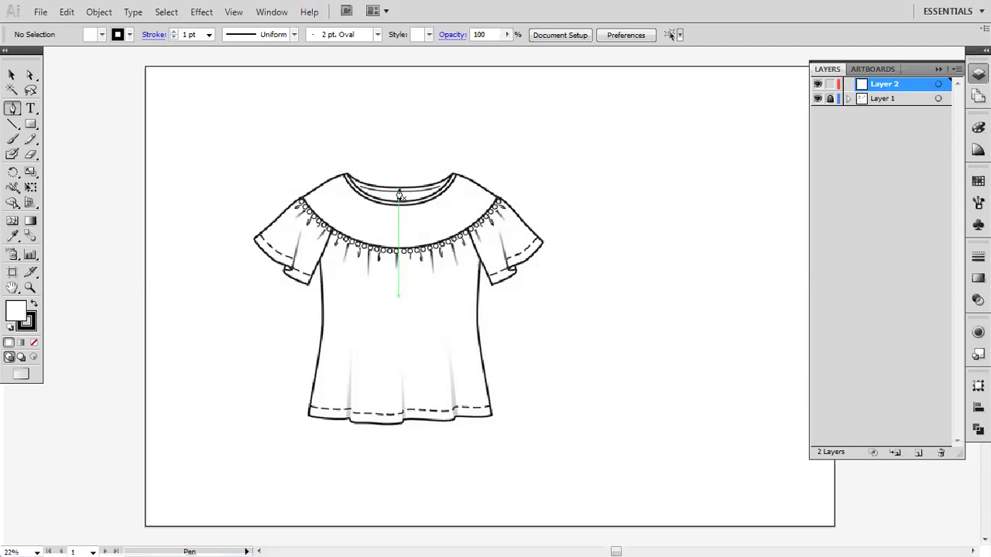
pyautogui.press('alt')
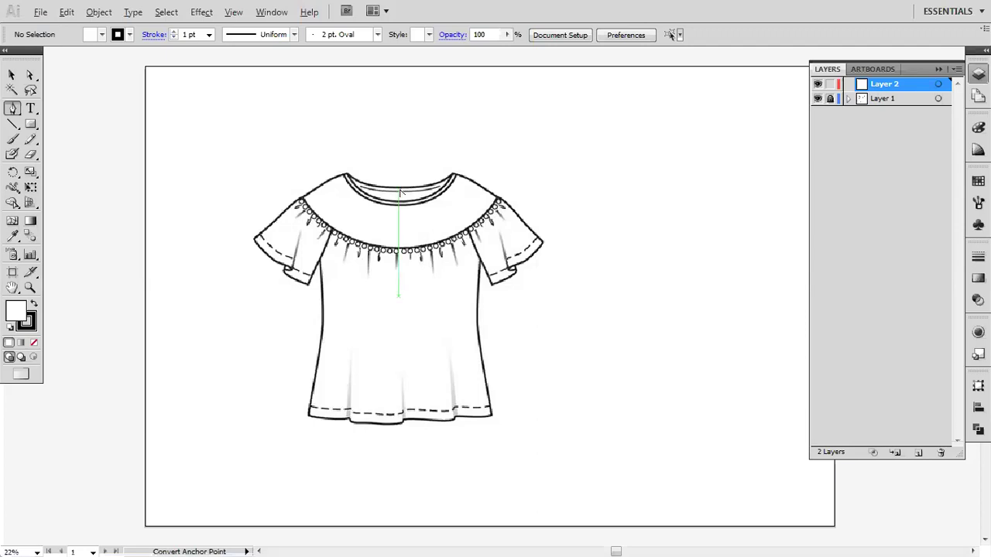
pyautogui.scroll(1, 400, 191)
pyautogui.scroll(1, 399, 191)
pyautogui.scroll(1, 400, 191)
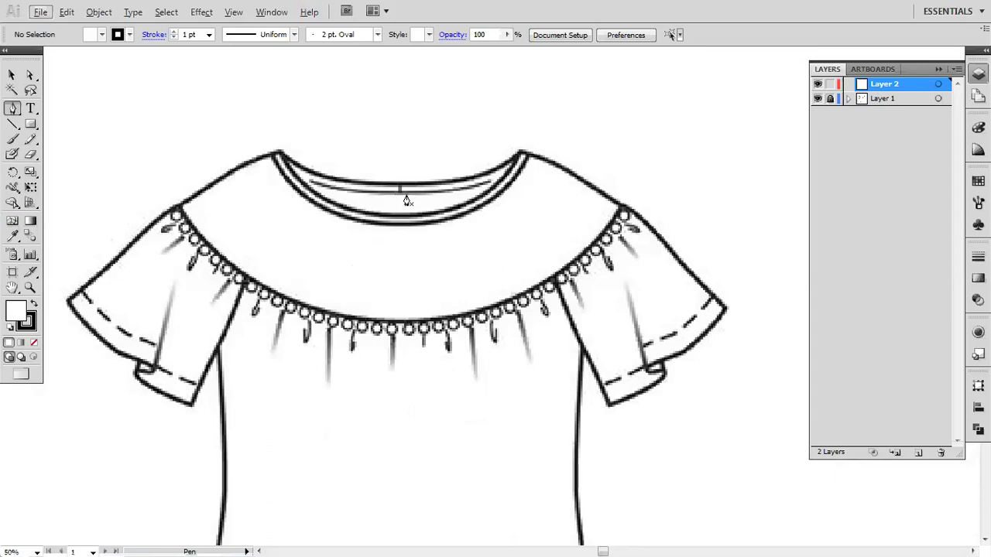
pyautogui.press('alt')
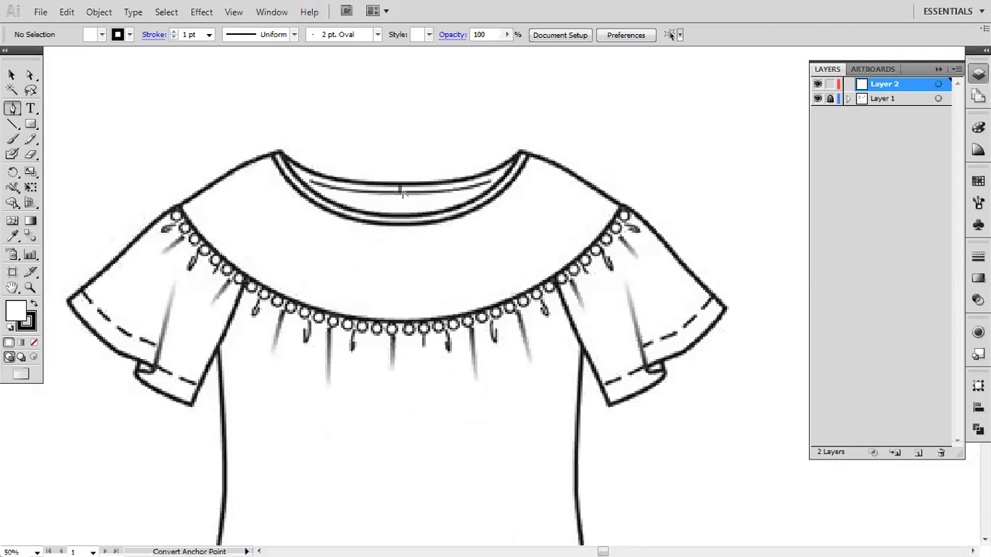
pyautogui.scroll(1, 403, 193)
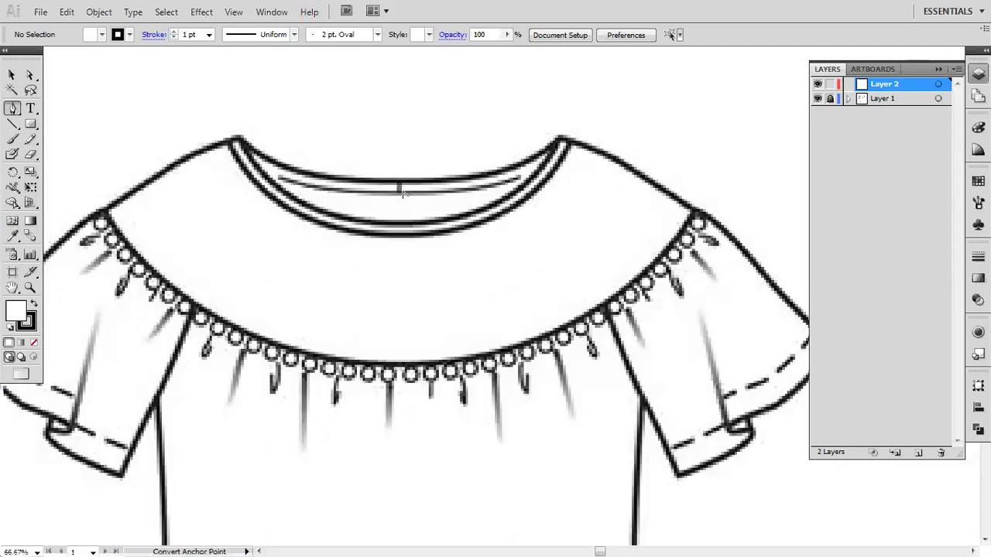
pyautogui.scroll(1, 403, 194)
pyautogui.scroll(-3, 402, 193)
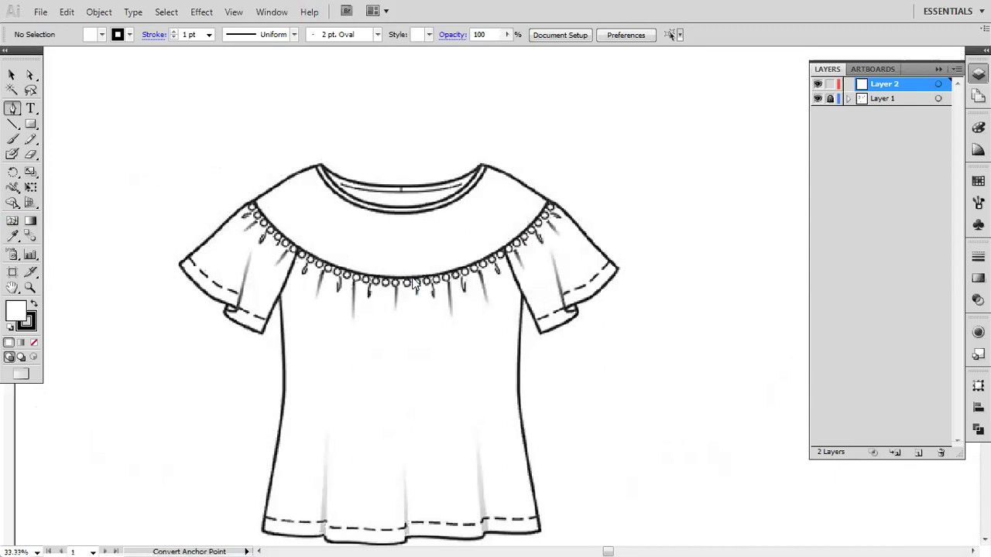
pyautogui.click(427, 303)
pyautogui.click(494, 327)
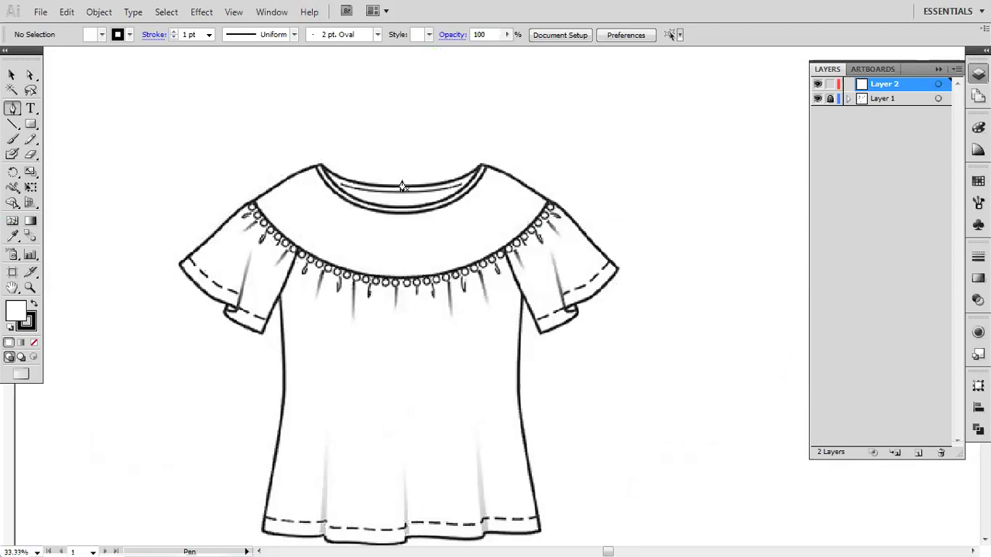
pyautogui.scroll(1, 401, 187)
# Trace from the neckline centre along the left collar curve to its corner
pyautogui.scroll(1, 400, 188)
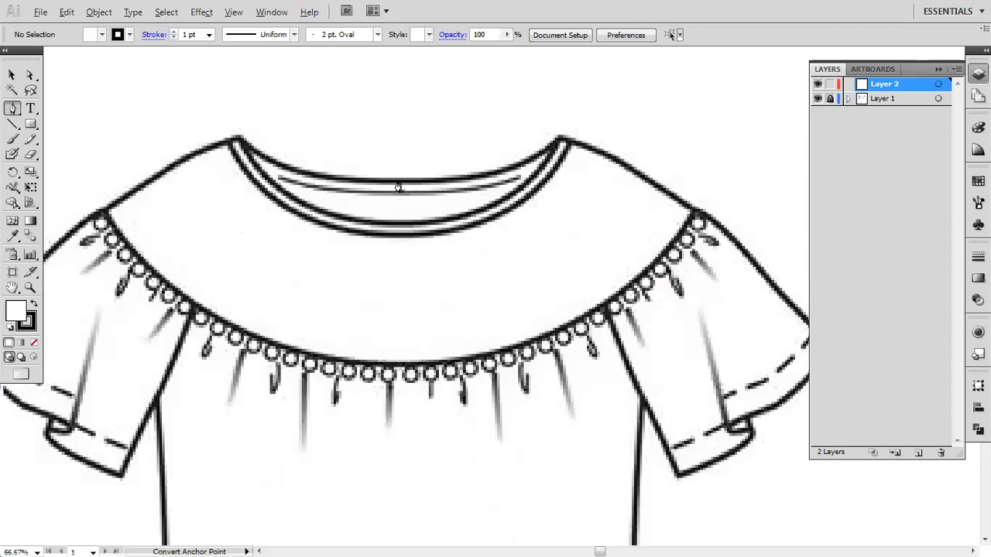
pyautogui.click(399, 188)
pyautogui.moveTo(451, 177); pyautogui.dragTo(647, 178)
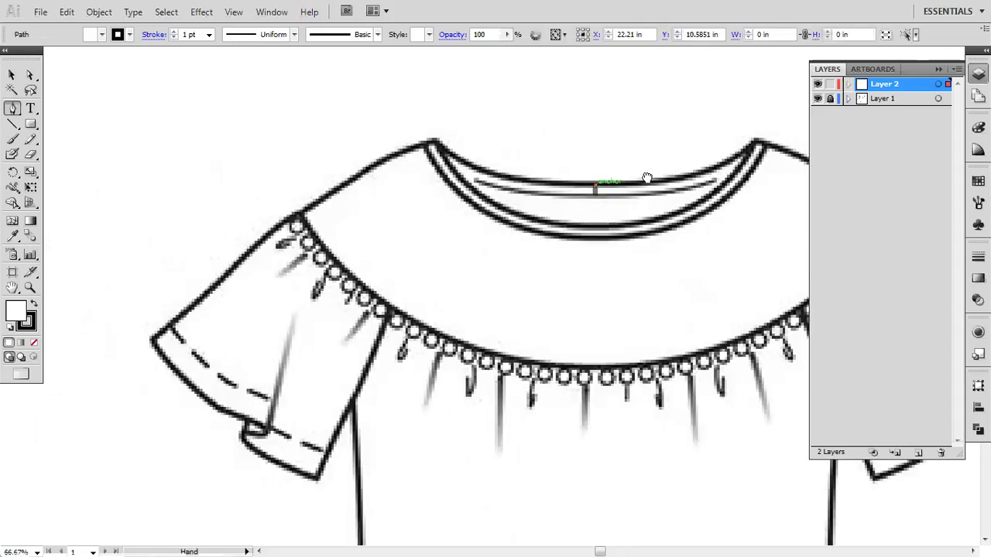
pyautogui.moveTo(439, 143)
pyautogui.mouseDown()
pyautogui.moveTo(409, 110)
pyautogui.moveTo(389, 115)
pyautogui.moveTo(380, 90)
pyautogui.mouseUp()
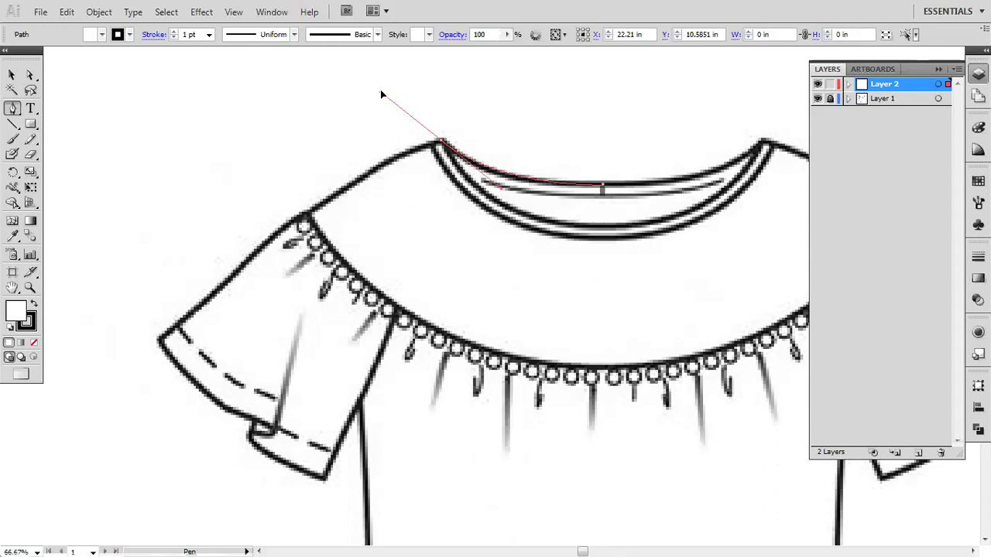
pyautogui.moveTo(381, 91); pyautogui.dragTo(394, 91)
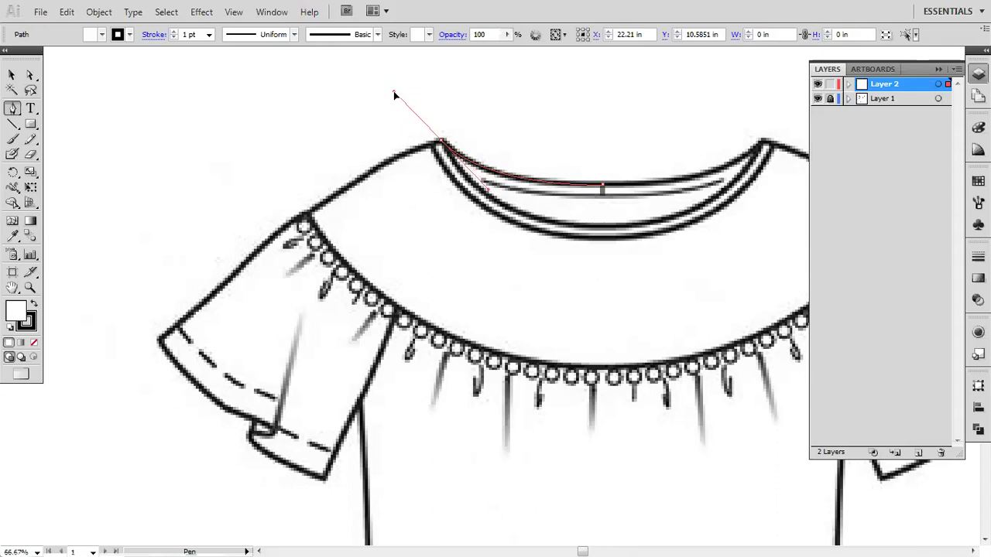
pyautogui.moveTo(393, 91)
pyautogui.mouseDown()
pyautogui.moveTo(396, 101)
pyautogui.moveTo(371, 68)
pyautogui.moveTo(361, 110)
pyautogui.moveTo(391, 165)
pyautogui.mouseUp()
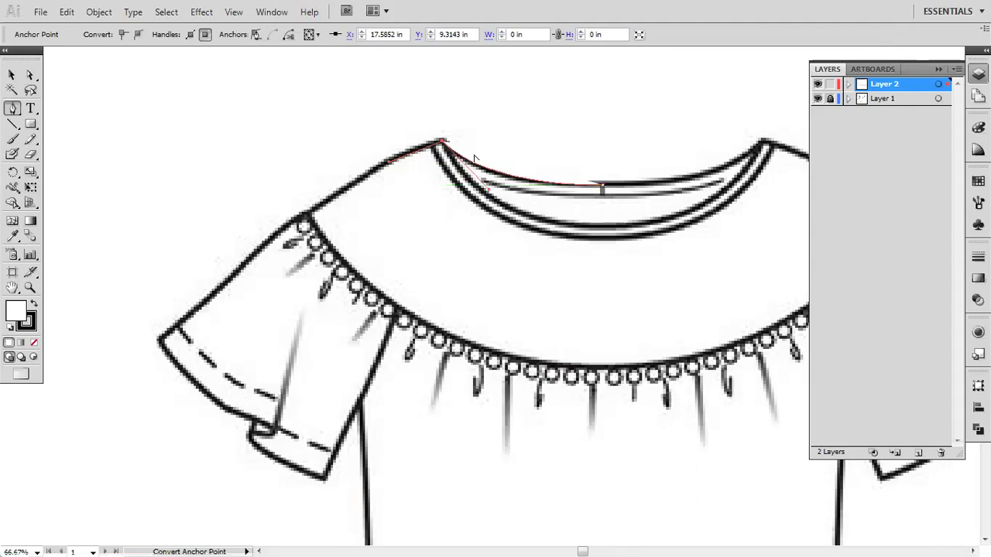
# Set the neckline path's fill to None and extend it down the shoulder line
pyautogui.click(17, 313)
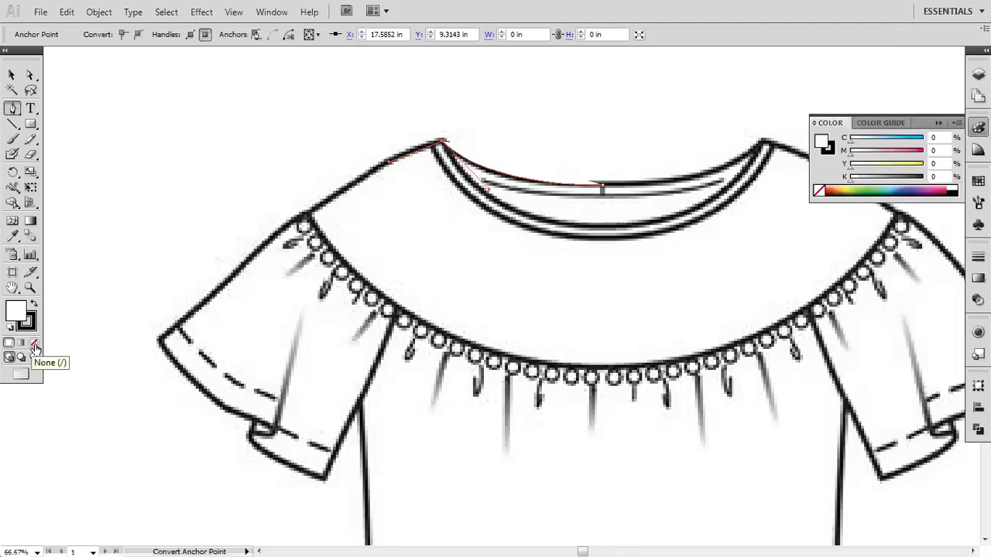
pyautogui.click(34, 349)
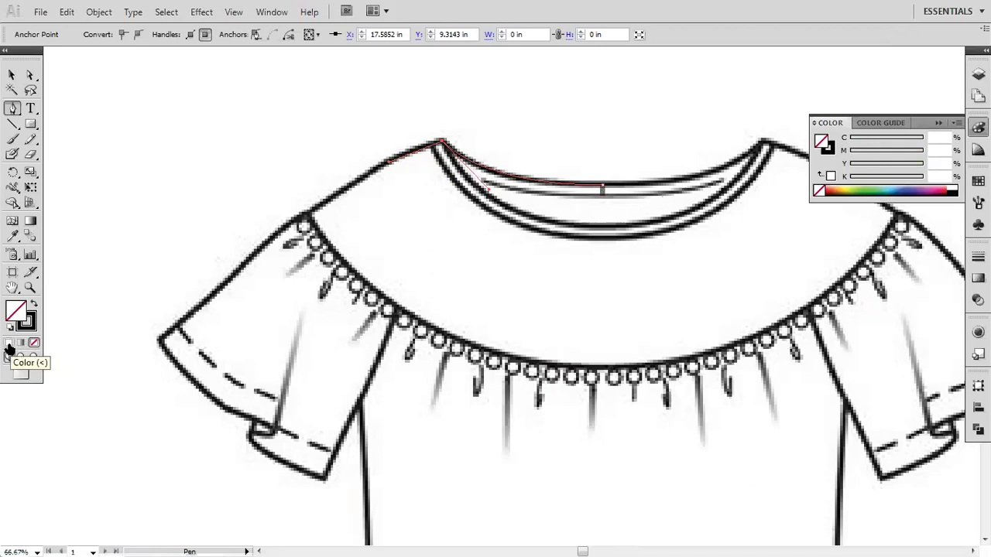
pyautogui.click(443, 144)
# Trace from the shoulder point down the left sleeve's outer edge
pyautogui.click(308, 215)
pyautogui.moveTo(307, 216); pyautogui.dragTo(295, 227)
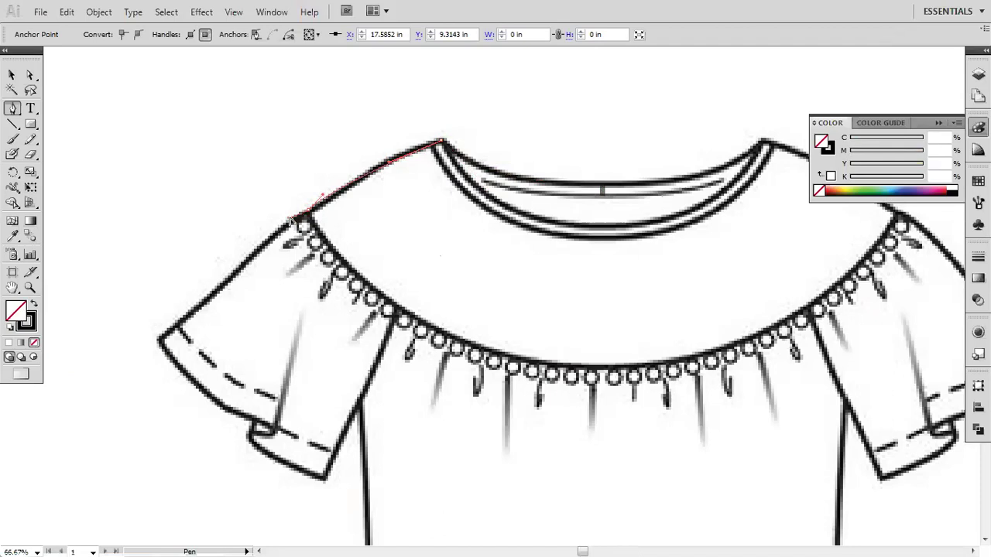
pyautogui.moveTo(221, 295); pyautogui.dragTo(158, 341)
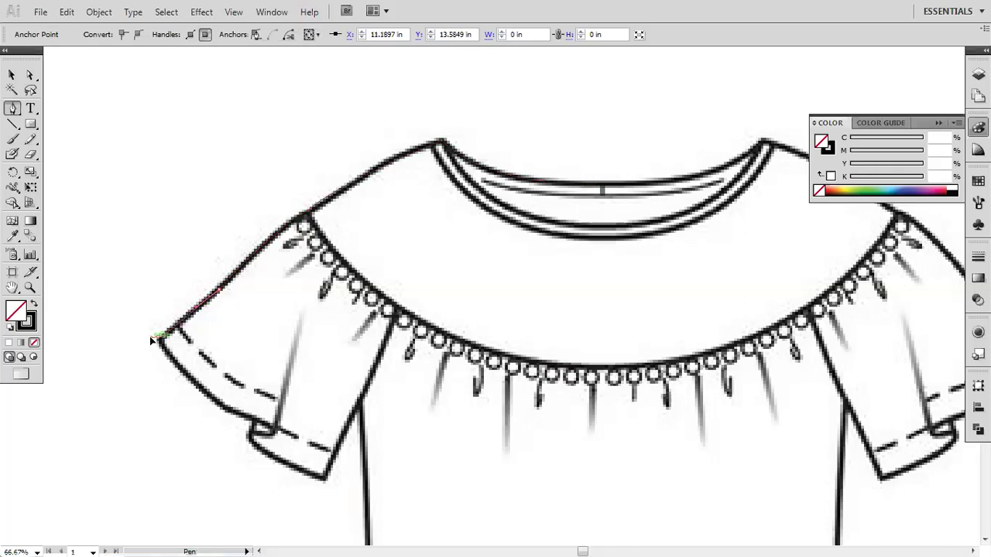
pyautogui.click(207, 400)
pyautogui.moveTo(246, 394)
pyautogui.mouseDown()
pyautogui.moveTo(237, 262)
pyautogui.moveTo(255, 273)
pyautogui.mouseUp()
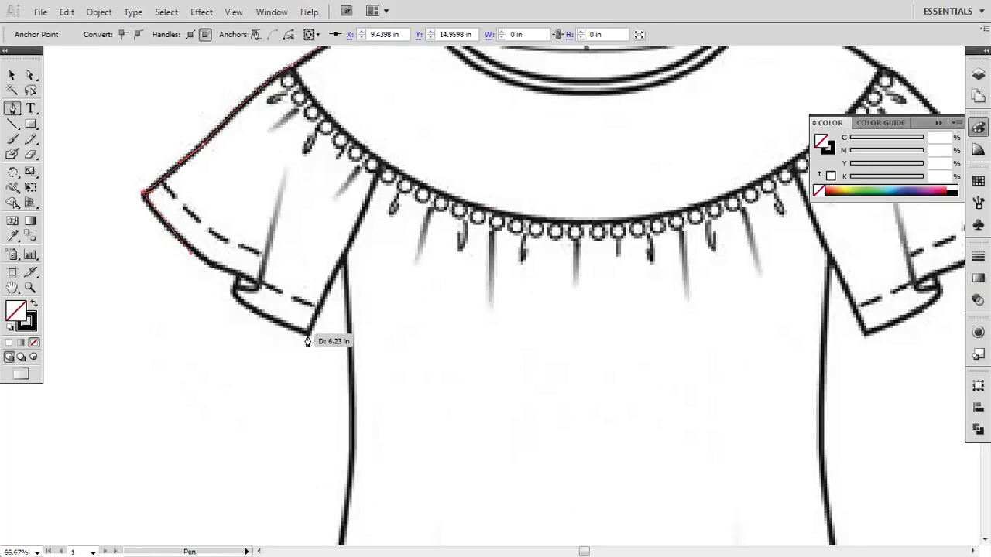
# Continue the path around the sleeve cuff corner and up to the underarm
pyautogui.moveTo(308, 334); pyautogui.dragTo(393, 365)
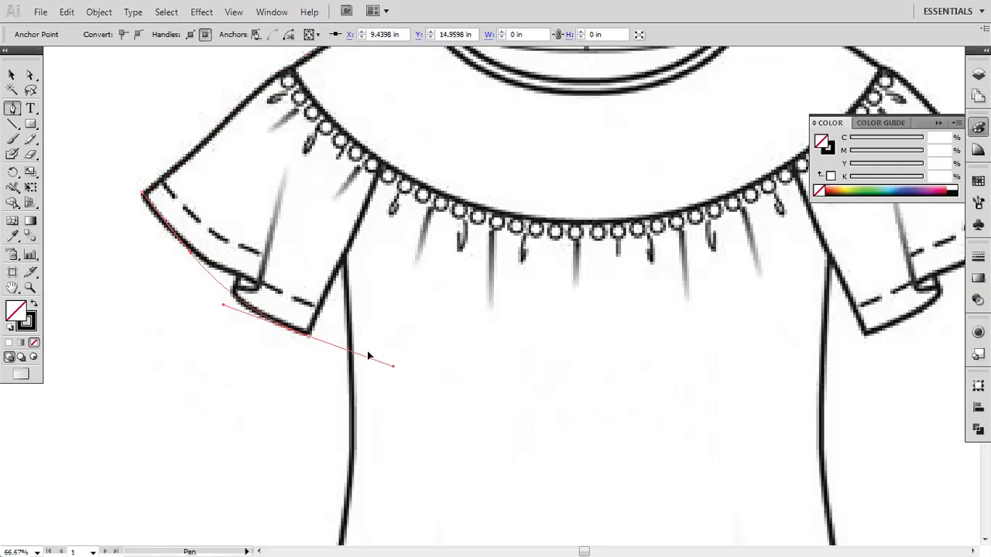
pyautogui.moveTo(223, 305); pyautogui.dragTo(181, 267)
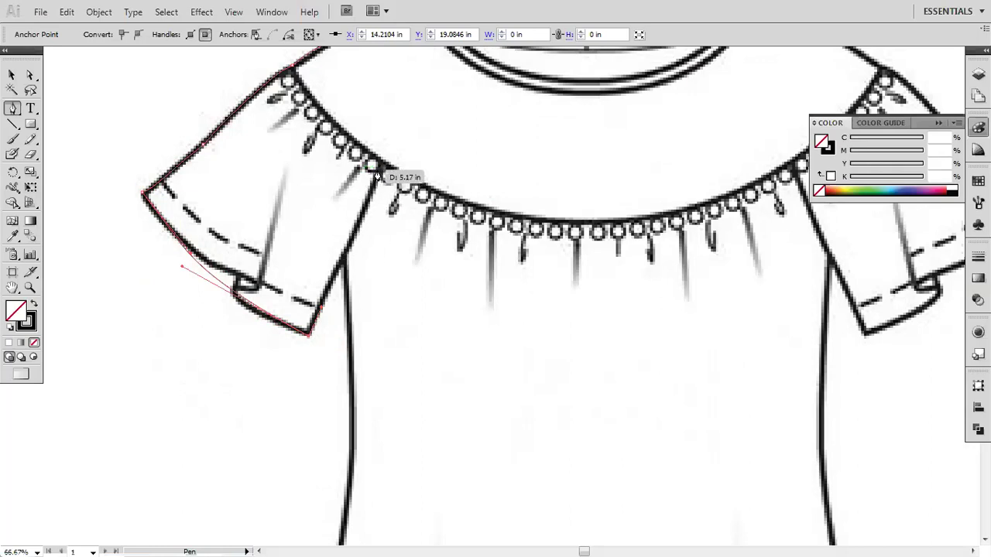
pyautogui.click(379, 174)
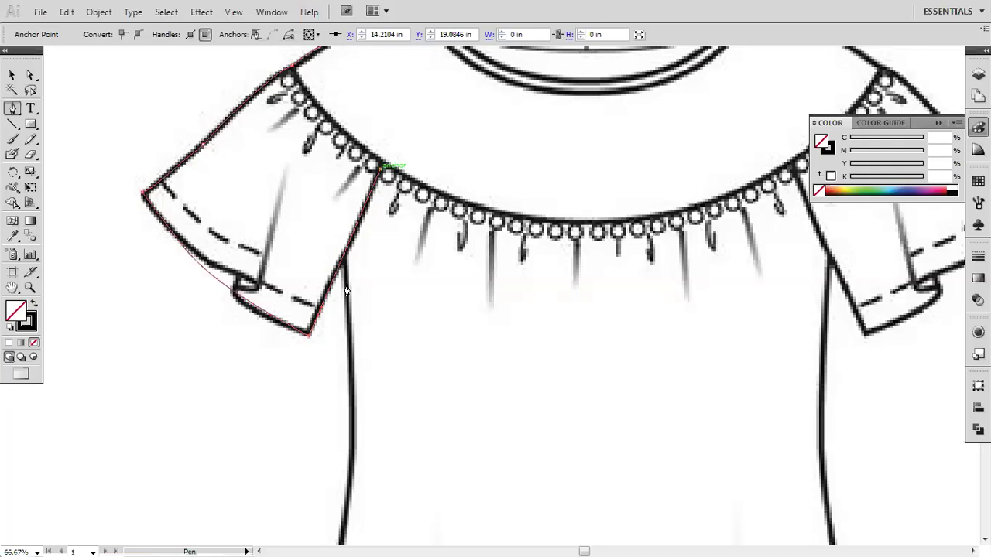
pyautogui.moveTo(379, 174); pyautogui.dragTo(346, 277)
pyautogui.moveTo(346, 277)
pyautogui.mouseDown()
pyautogui.moveTo(321, 327)
pyautogui.moveTo(347, 331)
pyautogui.mouseUp()
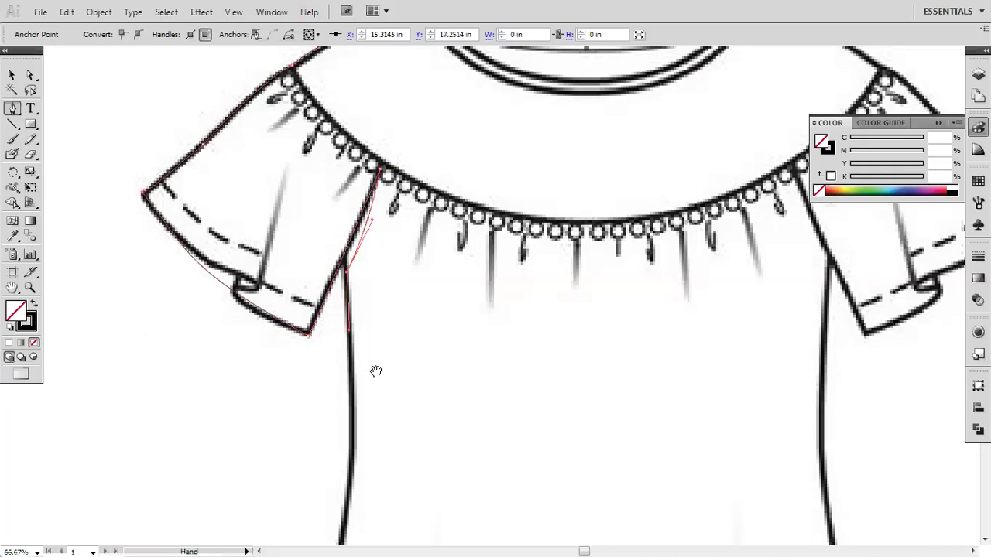
# Trace the curved left side seam down to an anchor at the hem's left corner
pyautogui.moveTo(378, 365); pyautogui.dragTo(383, 112)
pyautogui.scroll(-3, 361, 201)
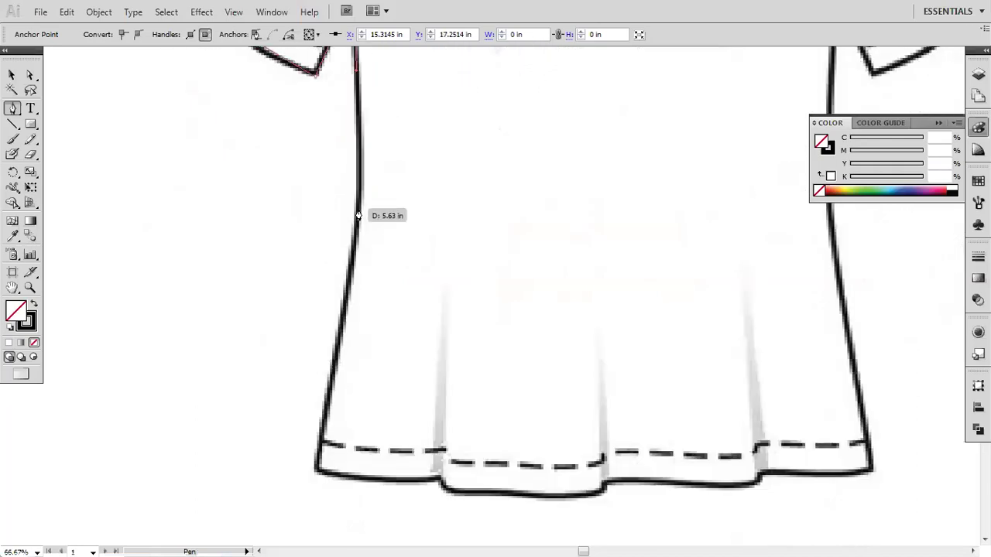
pyautogui.moveTo(354, 234); pyautogui.dragTo(342, 315)
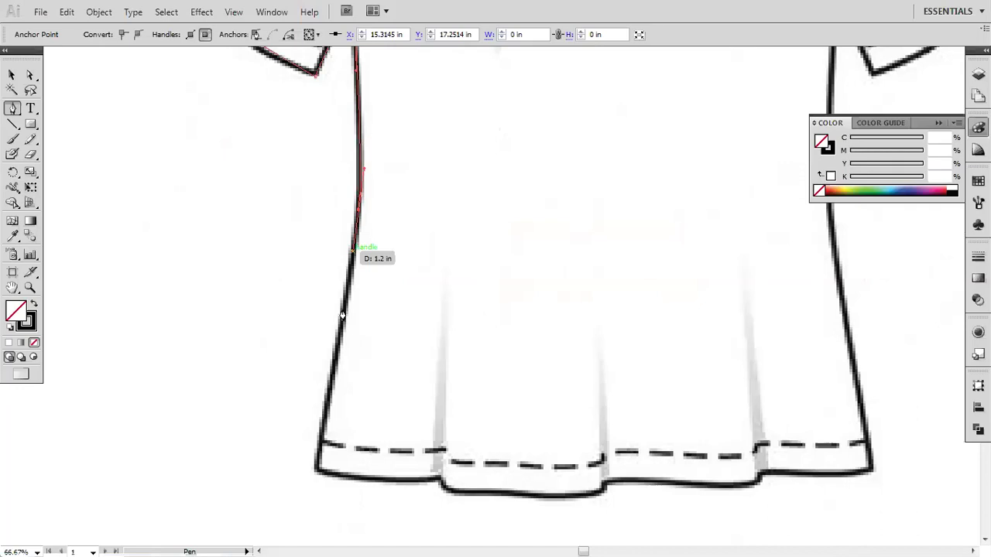
pyautogui.scroll(-2, 342, 315)
pyautogui.moveTo(316, 410); pyautogui.dragTo(311, 426)
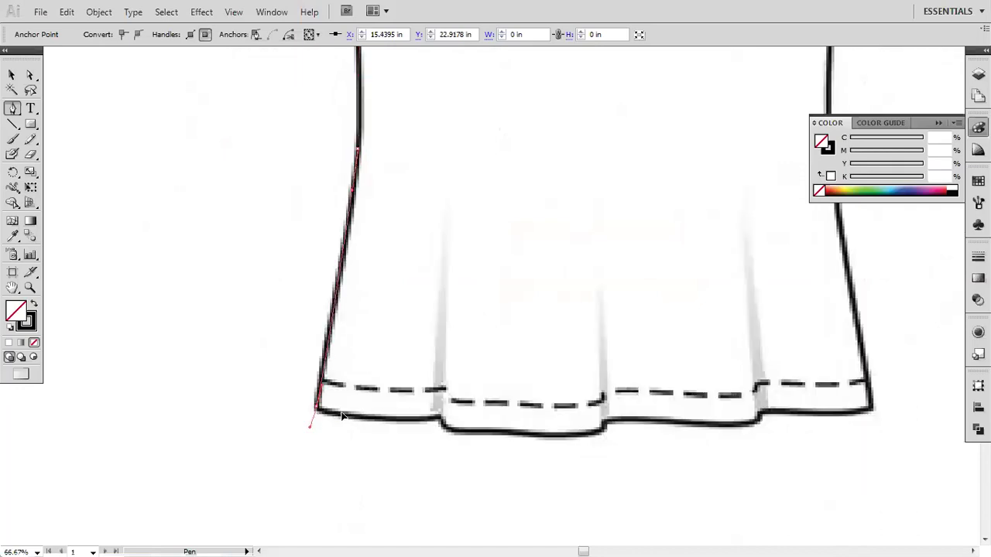
pyautogui.moveTo(398, 351); pyautogui.dragTo(257, 262)
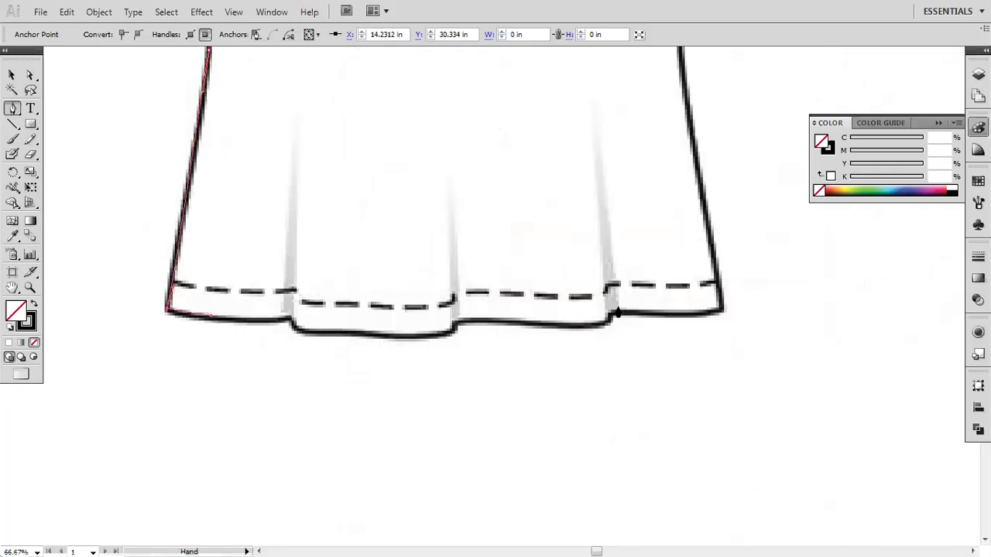
# Undo the stray hem point and curve the hem to a centre anchor with an upward handle
pyautogui.click(724, 310)
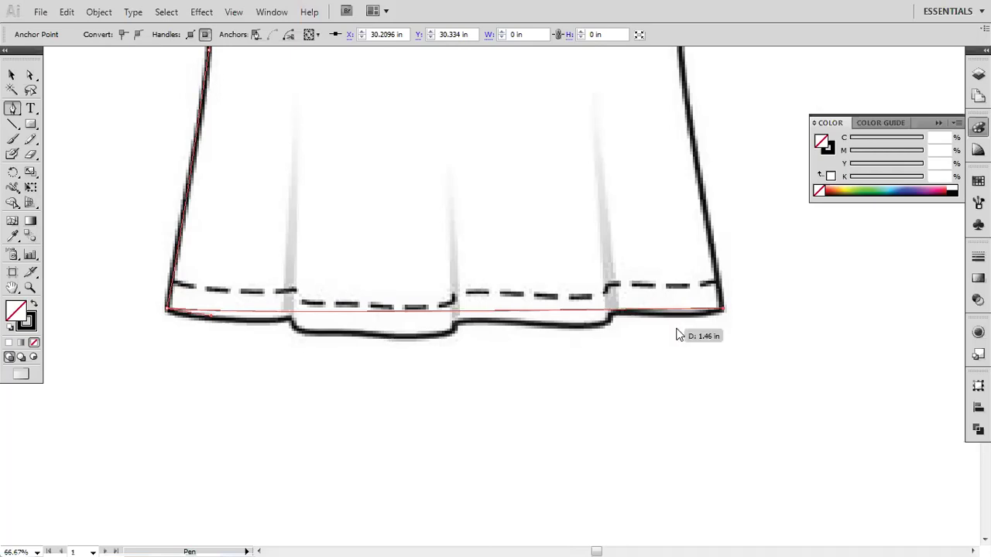
pyautogui.hotkey('ctrl', 'z')
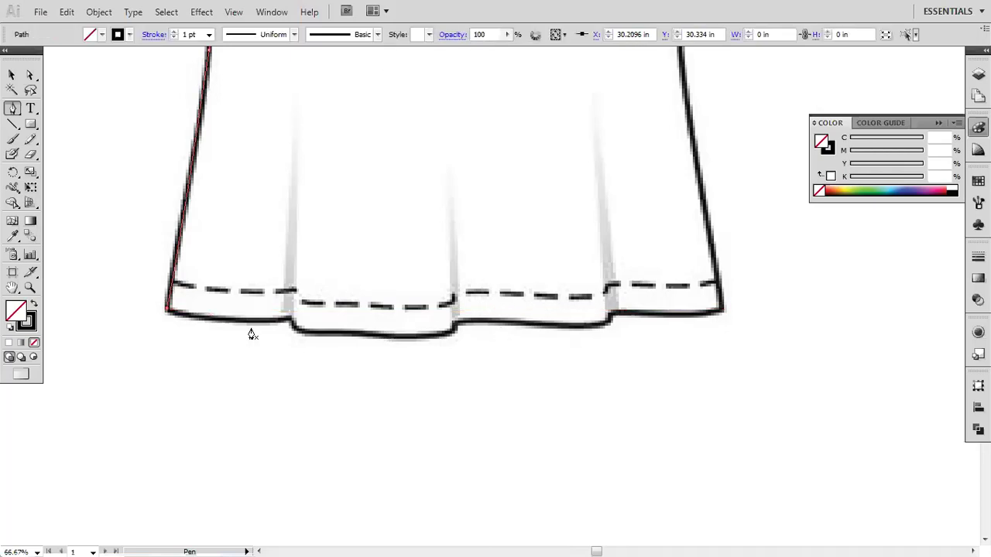
pyautogui.click(167, 314)
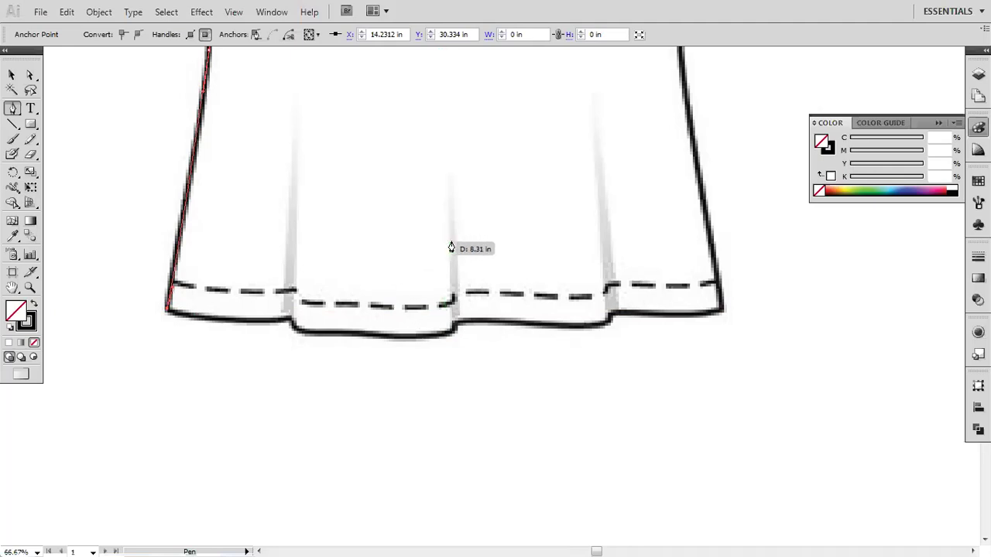
pyautogui.click(445, 333)
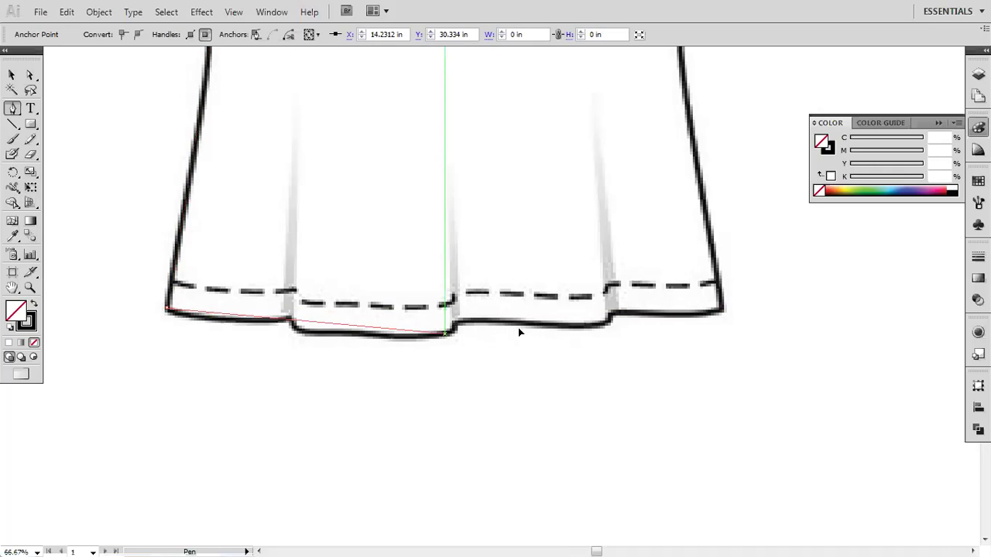
pyautogui.moveTo(543, 329)
pyautogui.mouseDown()
pyautogui.moveTo(616, 335)
pyautogui.moveTo(443, 211)
pyautogui.mouseUp()
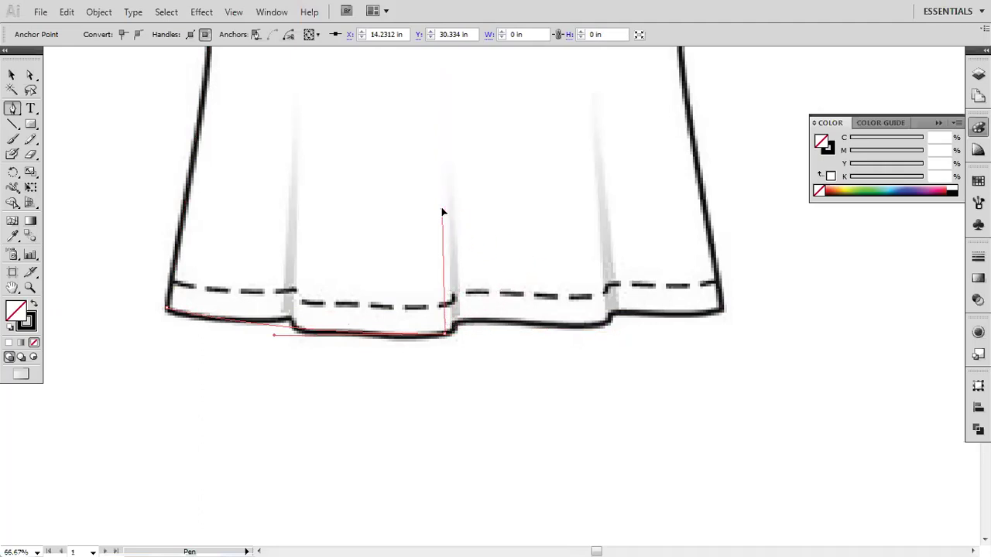
pyautogui.moveTo(443, 212); pyautogui.dragTo(445, 210)
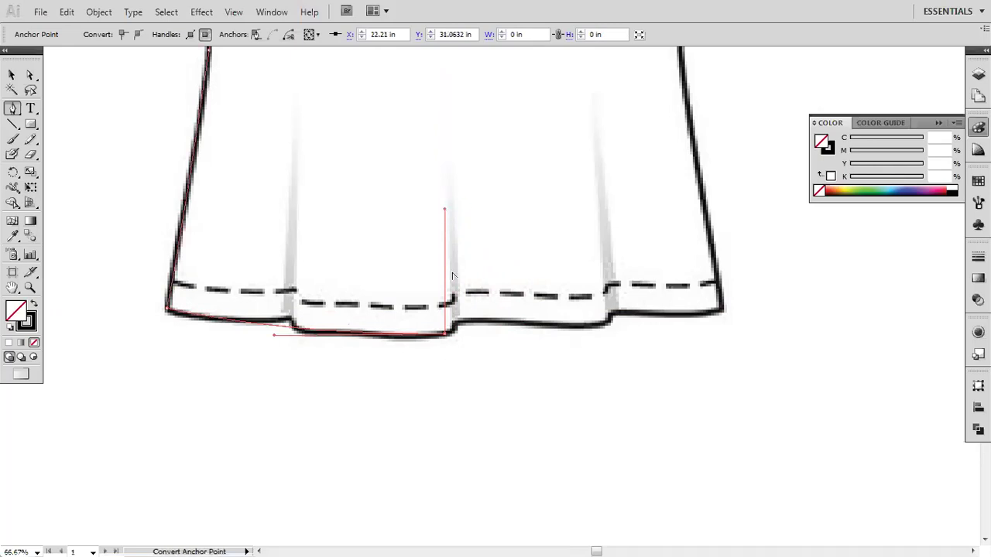
# Run the path straight up the centre to close it at the neckline centre
pyautogui.moveTo(457, 183); pyautogui.dragTo(457, 194)
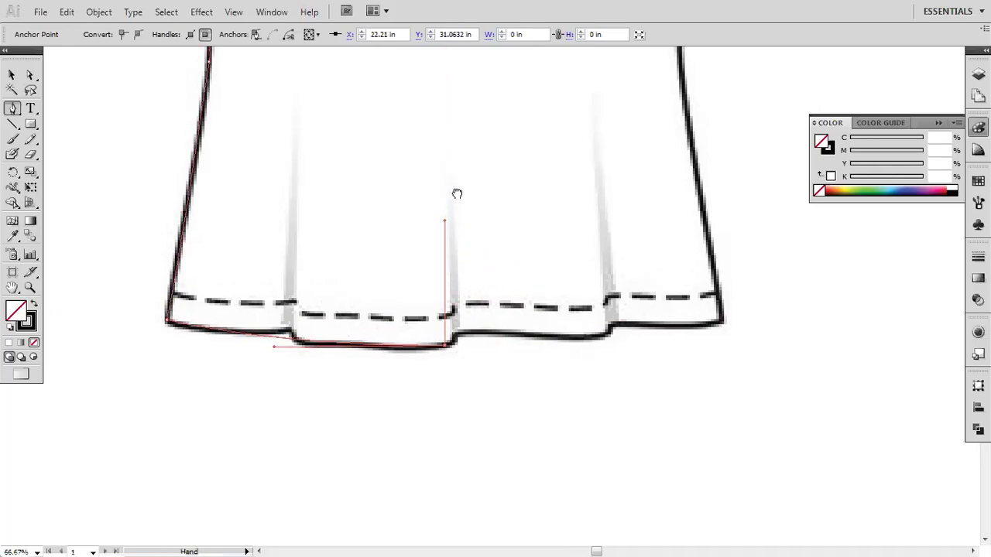
pyautogui.scroll(3, 457, 193)
pyautogui.scroll(5, 451, 345)
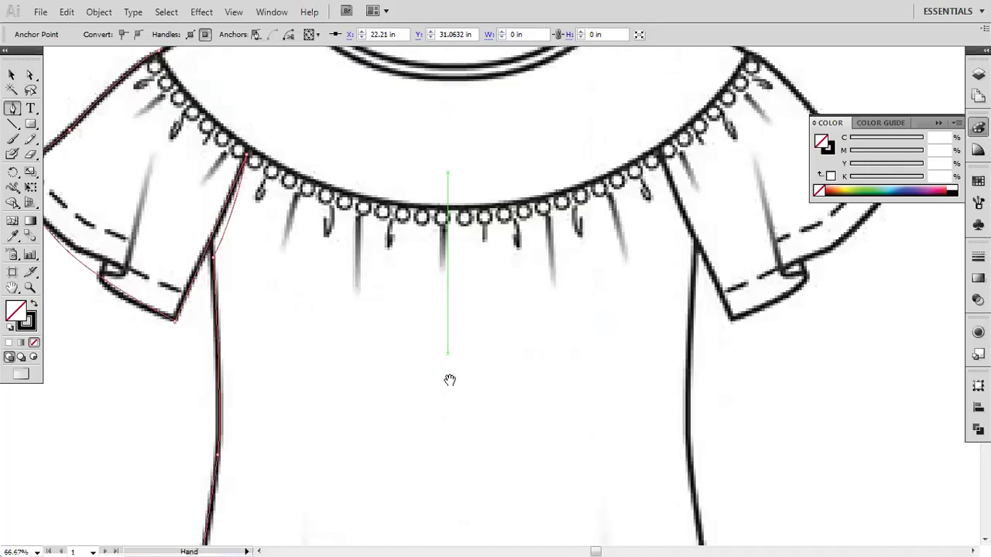
pyautogui.scroll(5, 448, 232)
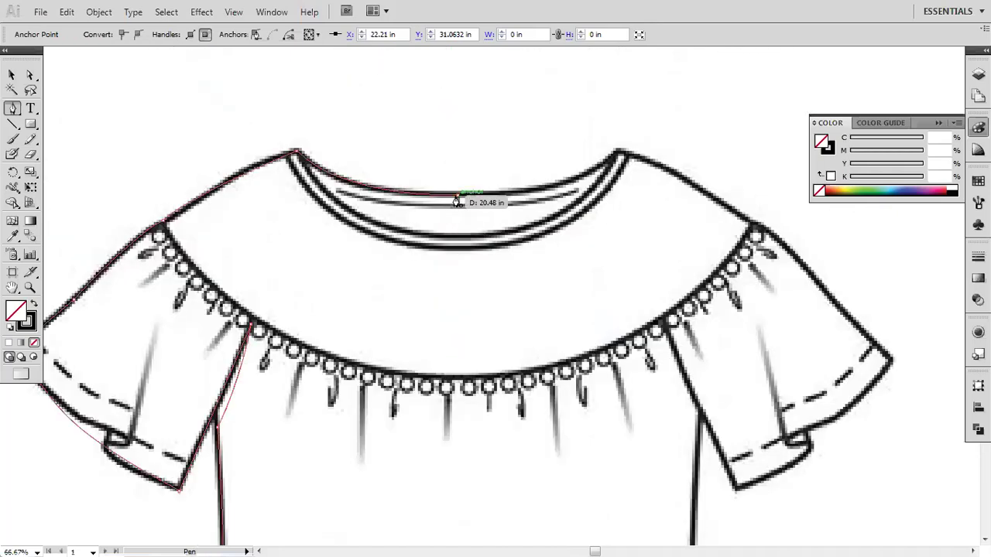
pyautogui.click(456, 197)
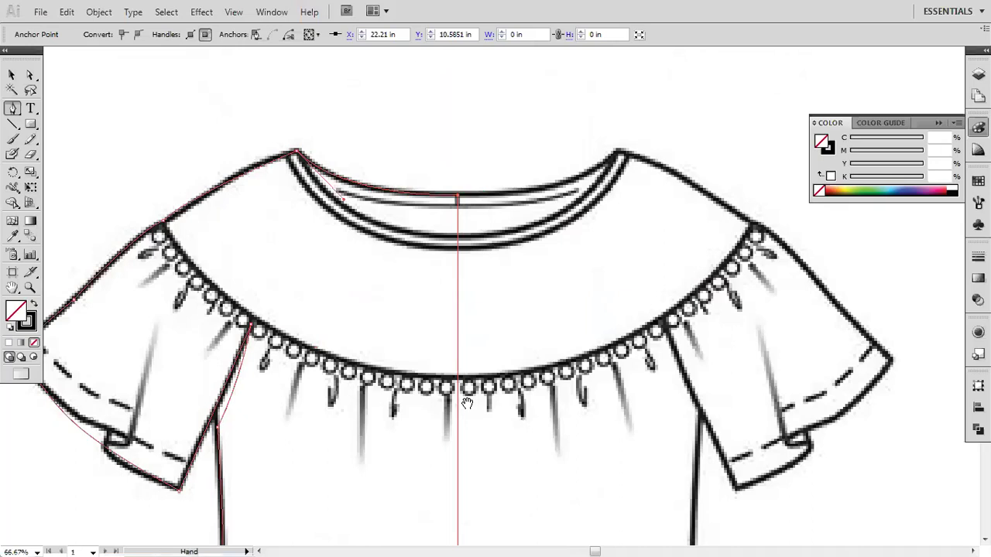
pyautogui.scroll(-4, 466, 403)
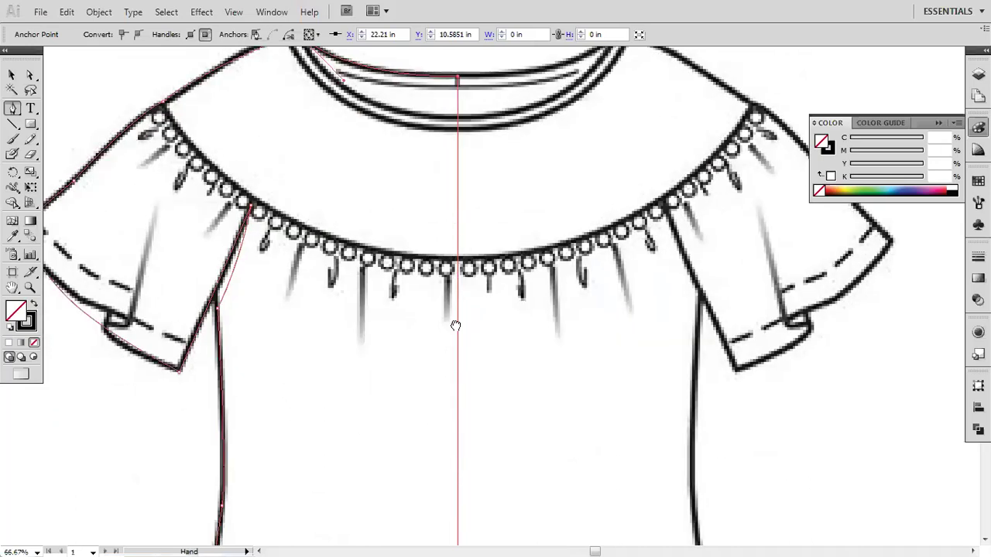
pyautogui.scroll(-15, 450, 232)
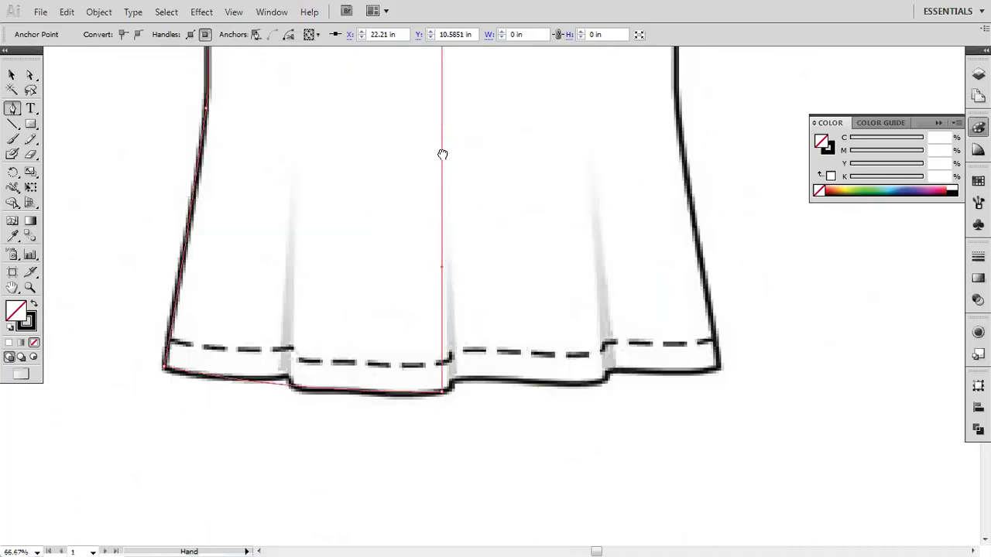
pyautogui.scroll(15, 442, 154)
pyautogui.scroll(3, 449, 371)
pyautogui.scroll(9, 449, 343)
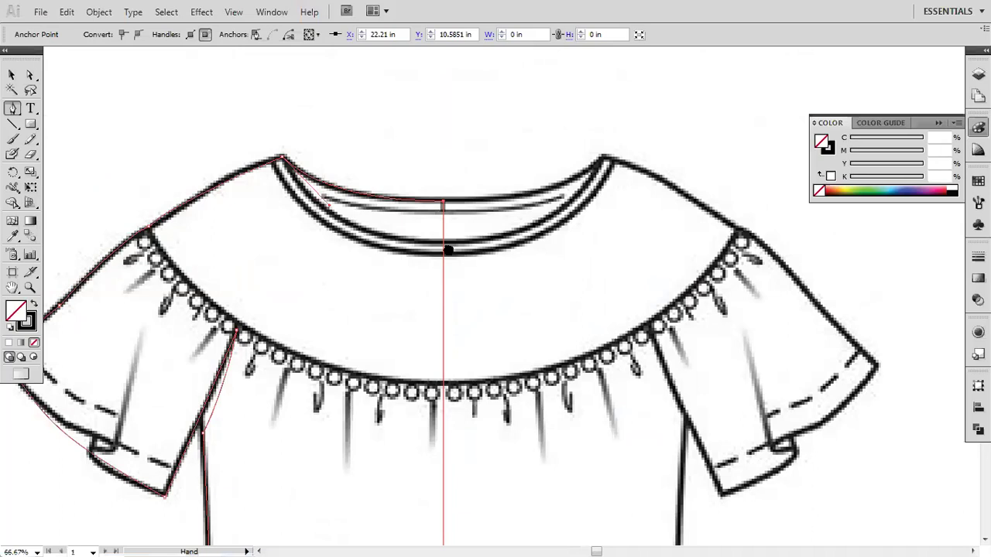
pyautogui.scroll(-3, 449, 302)
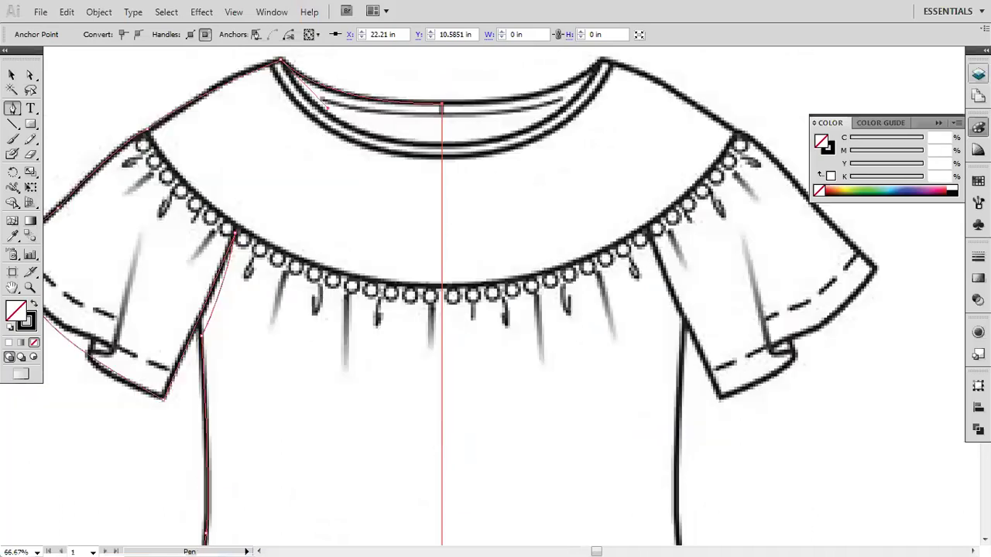
# Hide the sketch on Layer 1 in the Layers panel and deselect the traced outline
pyautogui.press('F7')
pyautogui.click(819, 99)
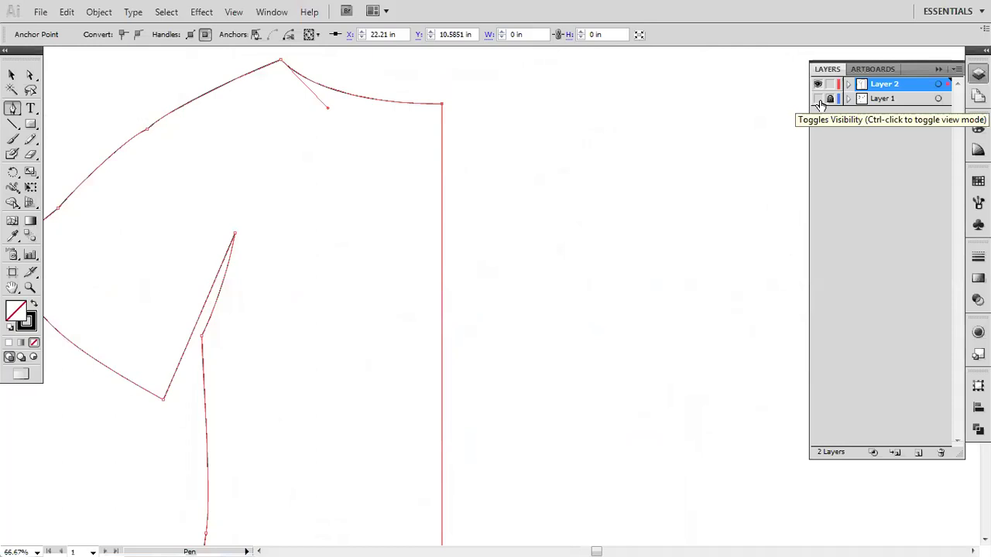
pyautogui.click(11, 74)
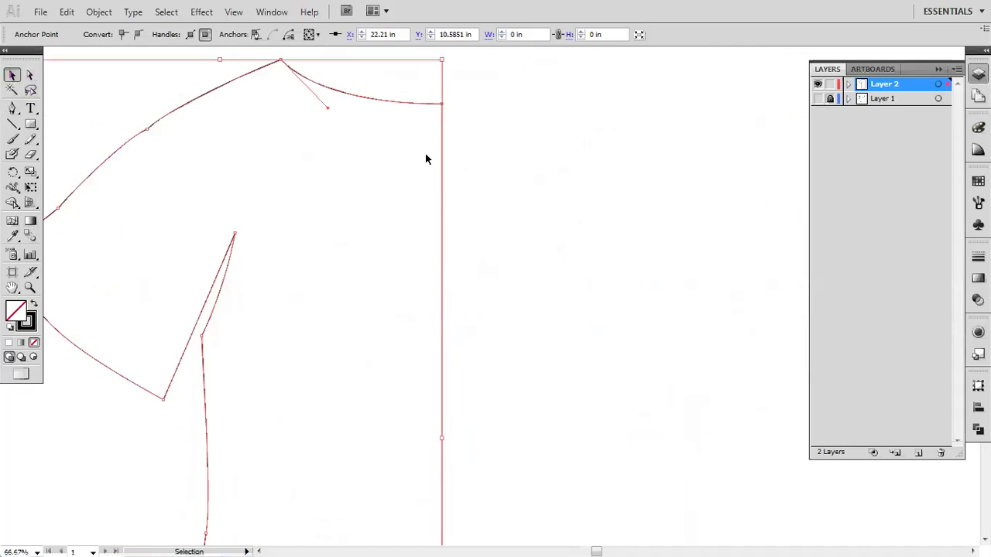
pyautogui.click(556, 250)
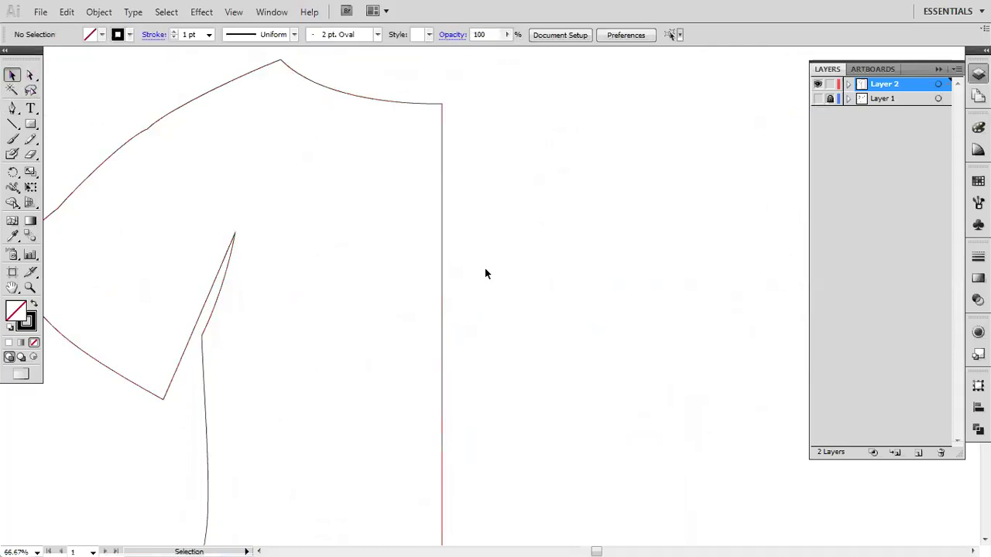
# Frame the whole traced half outline in view and select it
pyautogui.scroll(-1, 438, 293)
pyautogui.scroll(-1, 438, 293)
pyautogui.moveTo(418, 343); pyautogui.dragTo(424, 250)
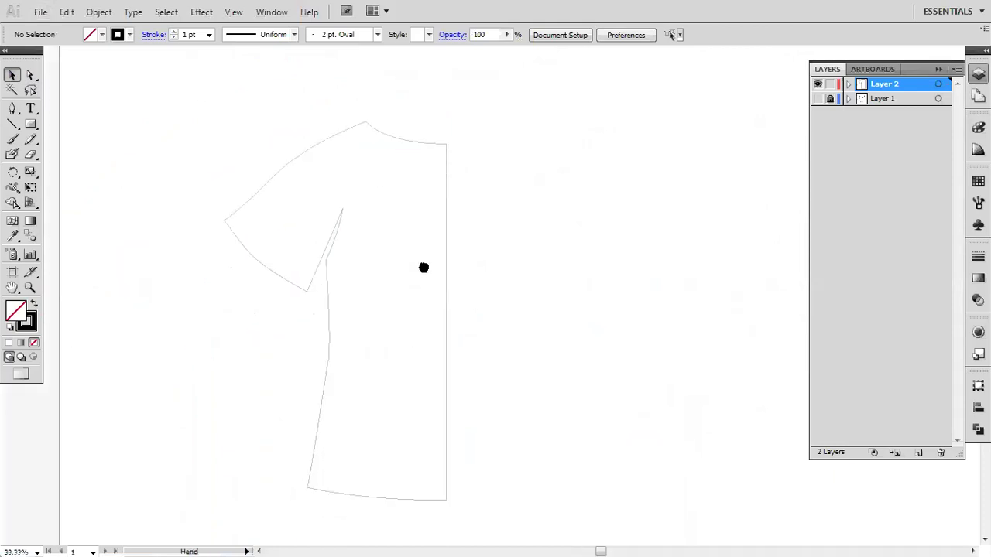
pyautogui.click(446, 286)
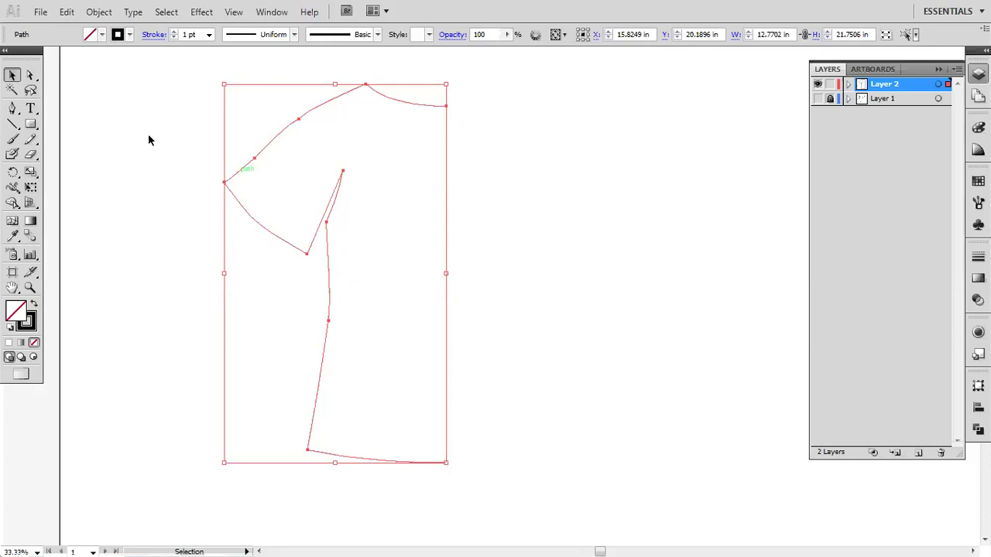
# With Direct Selection, drag the sleeve-tip anchor further out and down
pyautogui.click(31, 78)
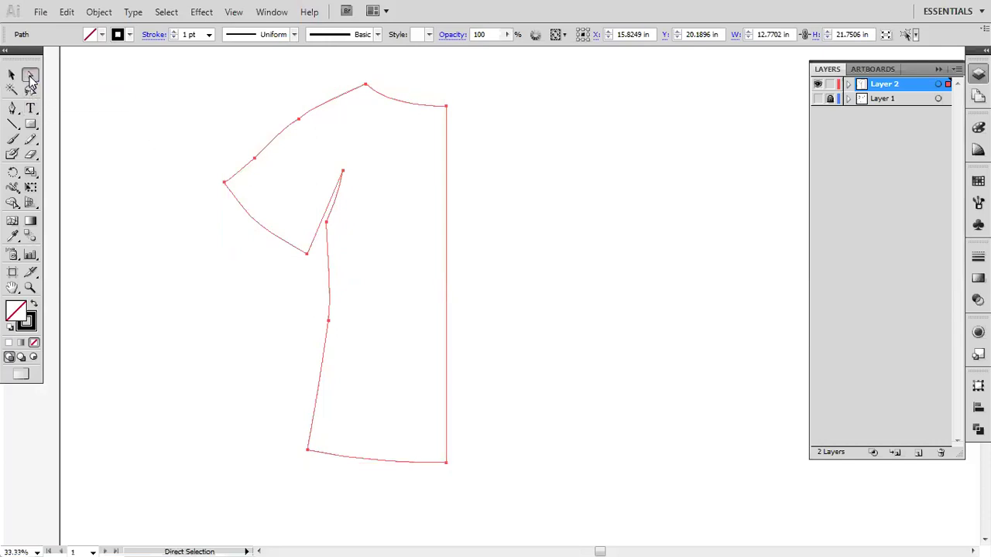
pyautogui.click(366, 85)
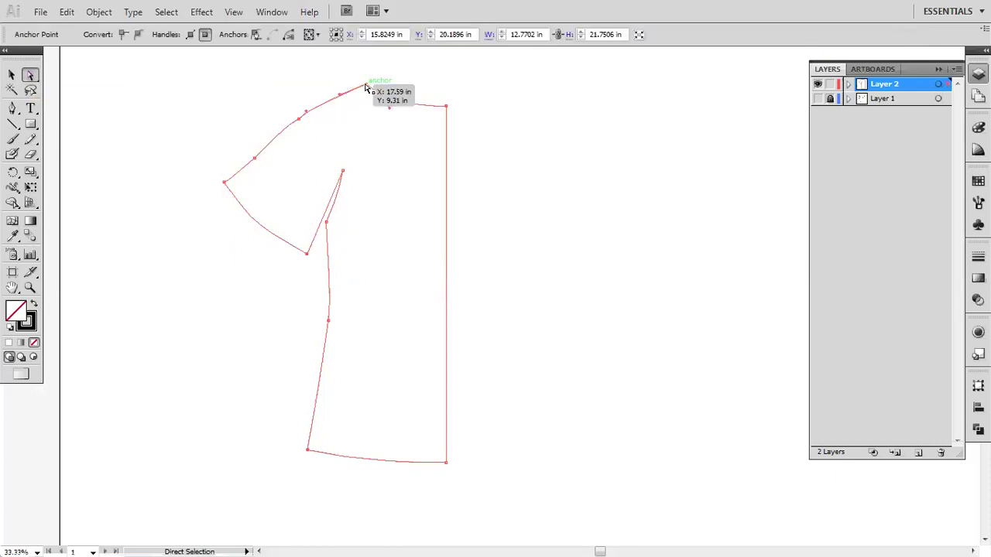
pyautogui.click(225, 183)
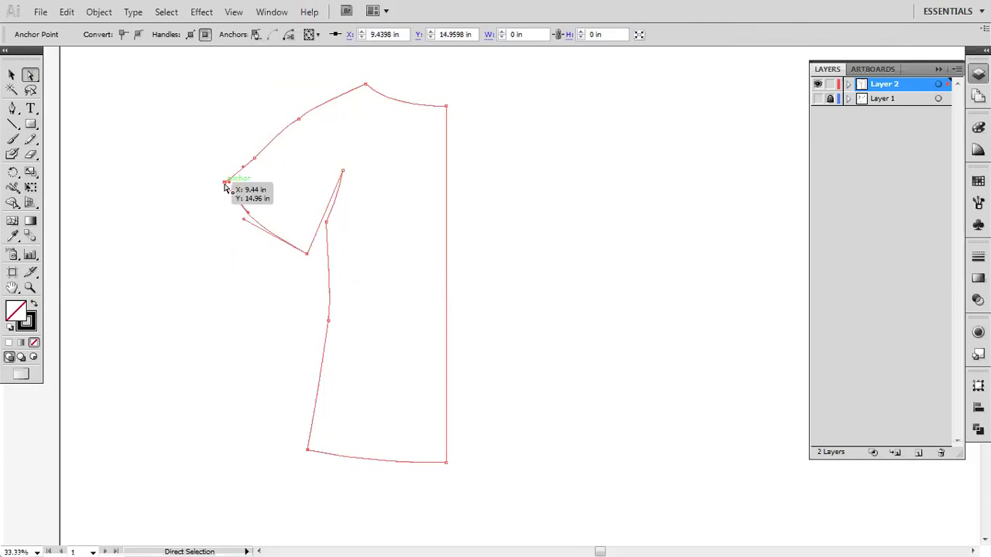
pyautogui.moveTo(224, 184); pyautogui.dragTo(206, 196)
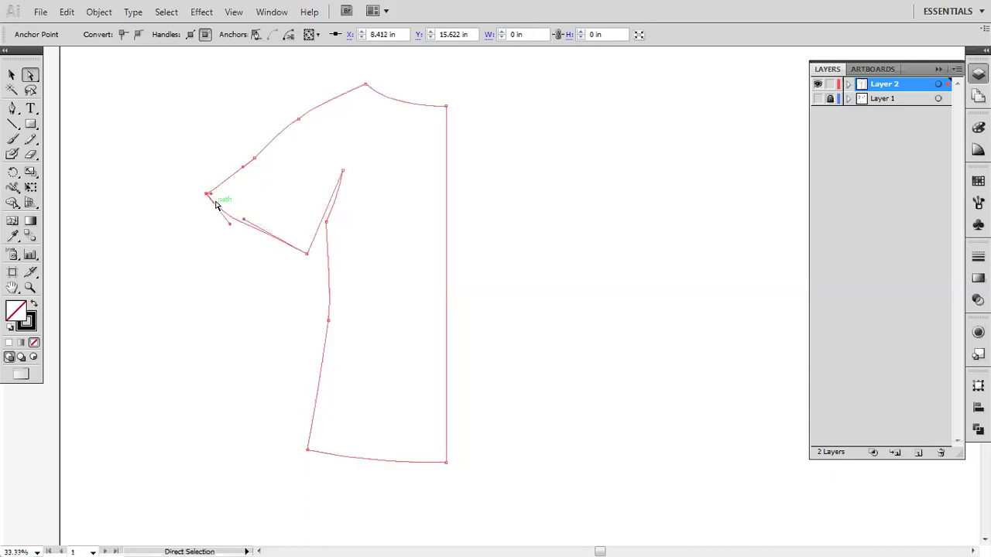
# Zoom in and adjust the sleeve-tip direction handles to reshape the cuff curves
pyautogui.scroll(5, 211, 200)
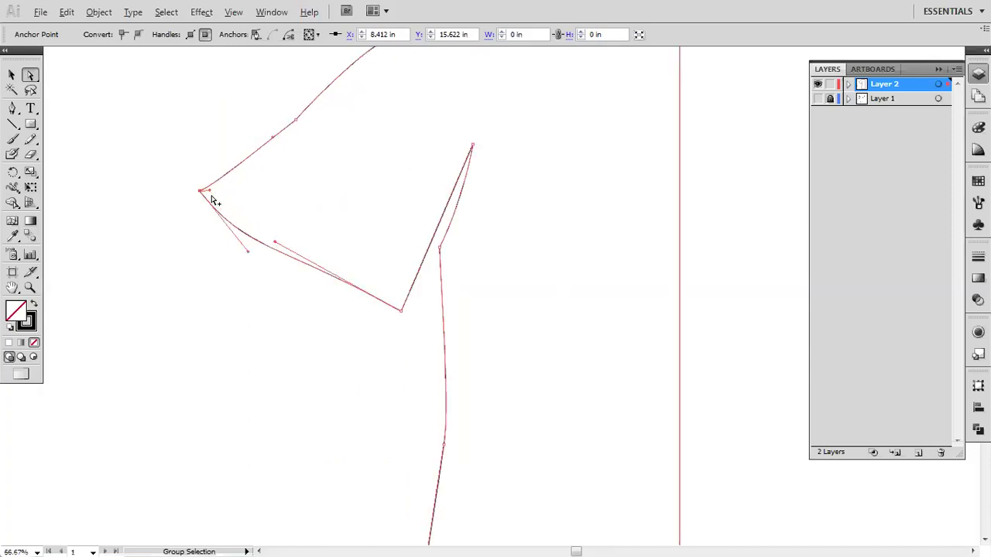
pyautogui.scroll(3, 211, 199)
pyautogui.scroll(2, 212, 200)
pyautogui.moveTo(225, 208)
pyautogui.mouseDown()
pyautogui.moveTo(327, 380)
pyautogui.moveTo(283, 287)
pyautogui.mouseUp()
pyautogui.scroll(-1, 325, 372)
pyautogui.scroll(-3, 325, 374)
pyautogui.scroll(-2, 325, 373)
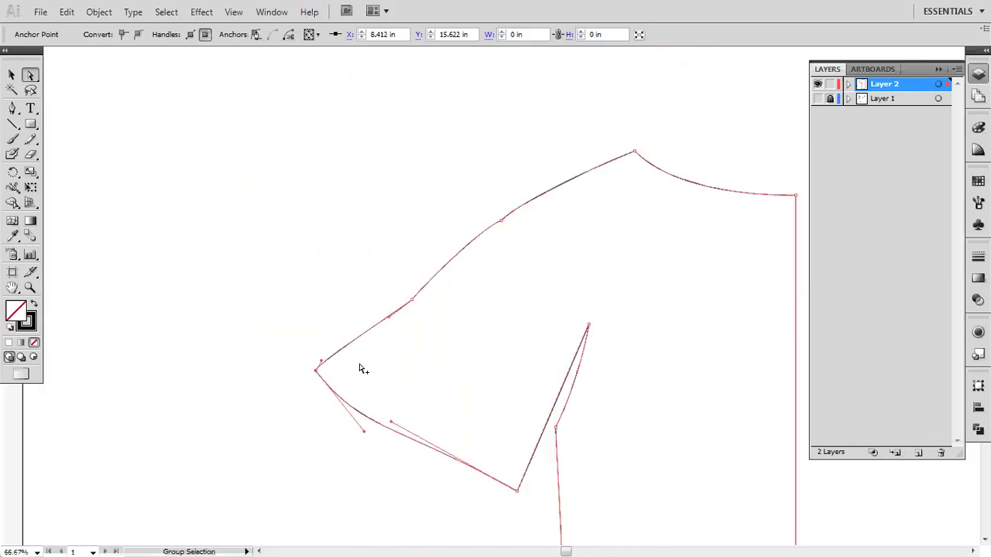
pyautogui.moveTo(394, 338); pyautogui.dragTo(307, 303)
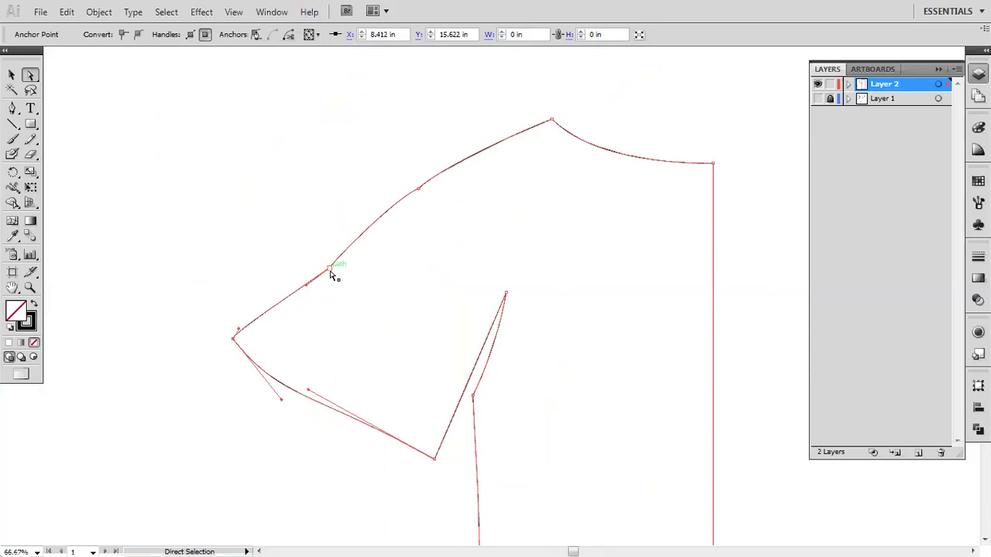
pyautogui.click(330, 269)
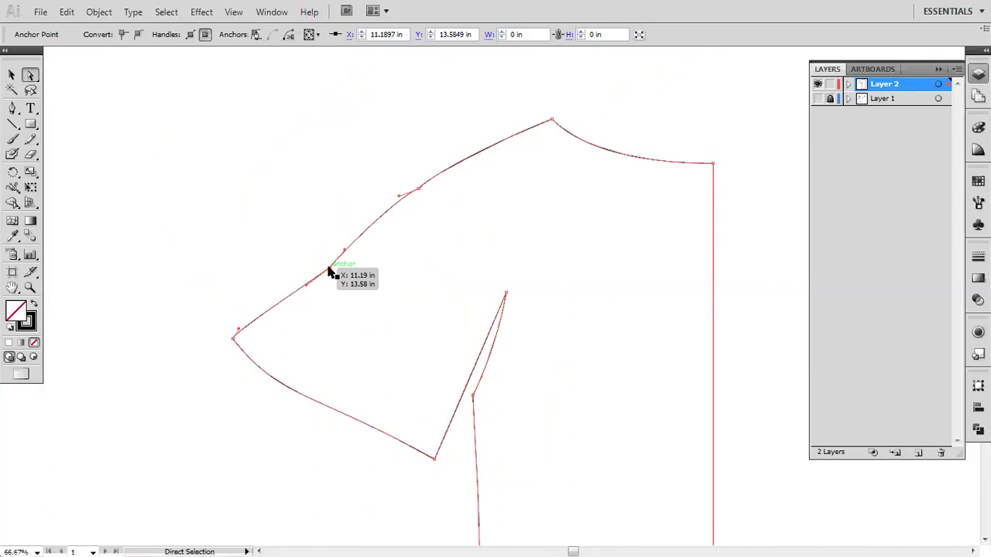
# Pick the Delete Anchor Point Tool from the Pen tool flyout
pyautogui.rightClick(330, 273)
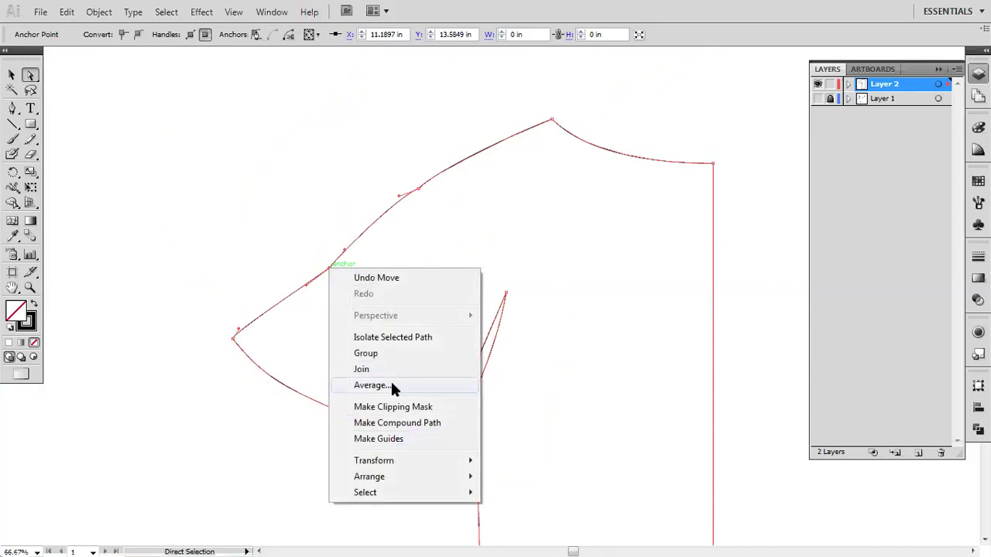
pyautogui.click(573, 508)
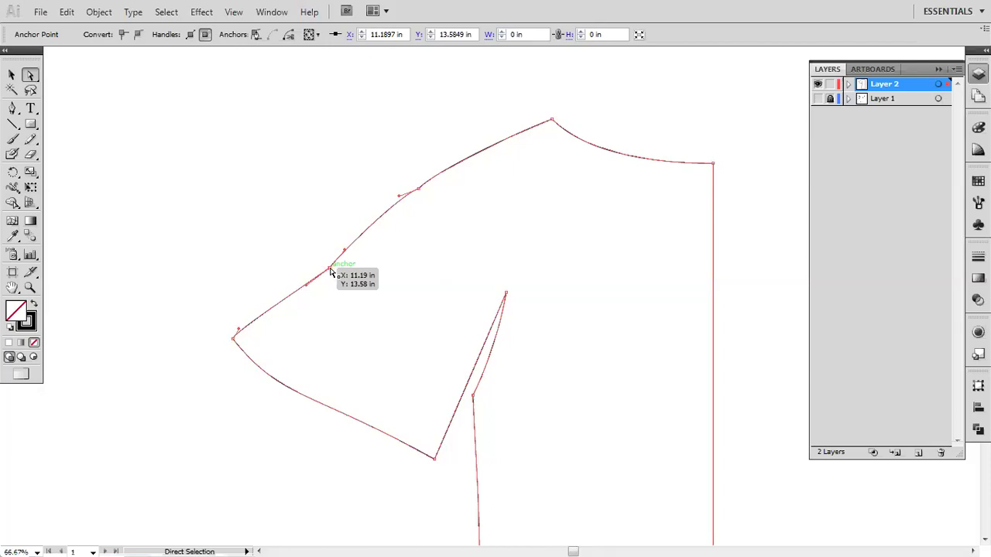
pyautogui.click(12, 111)
pyautogui.moveTo(13, 115); pyautogui.dragTo(44, 148)
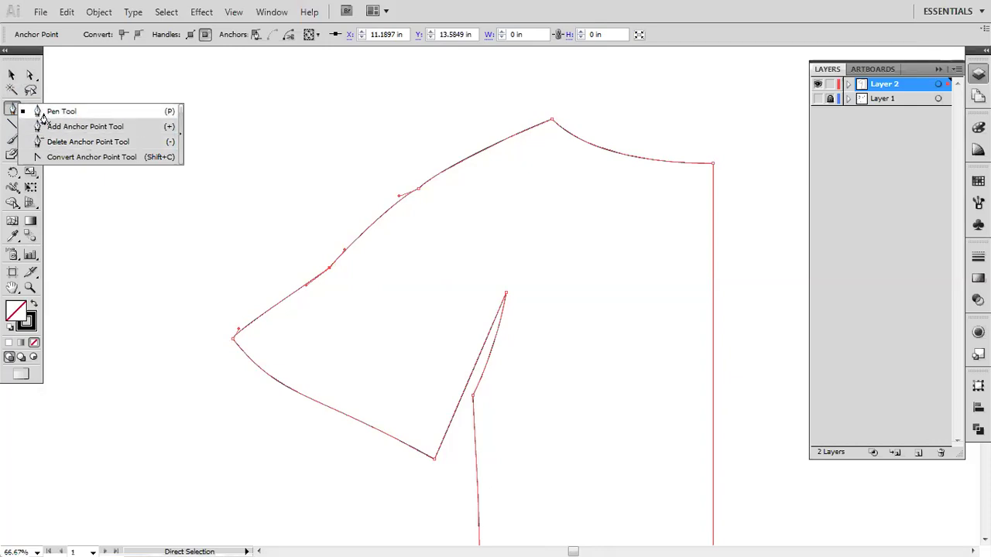
# Delete the surplus anchor on the upper sleeve edge so it runs nearly straight
pyautogui.press('-')
pyautogui.press('alt')
pyautogui.press('ctrl')
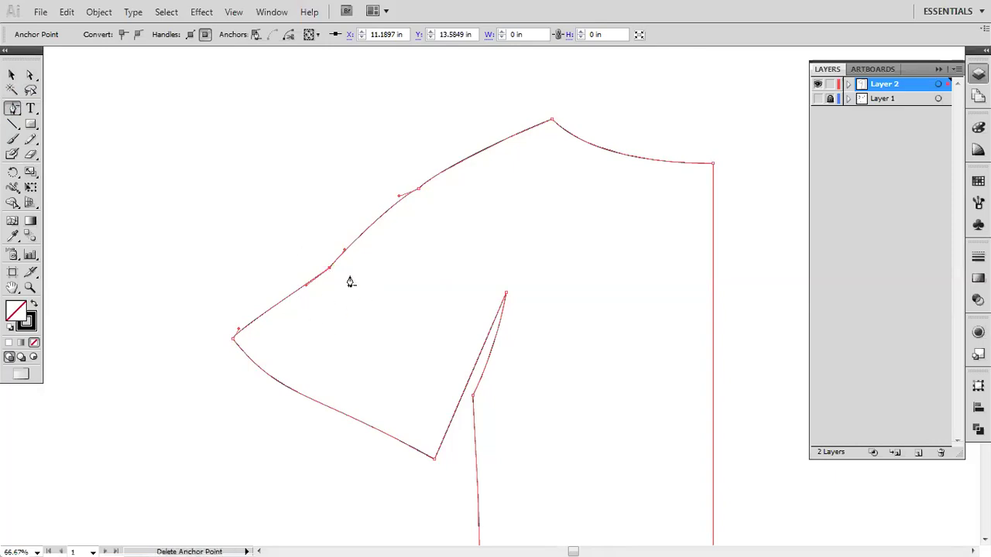
pyautogui.click(329, 269)
pyautogui.click(329, 268)
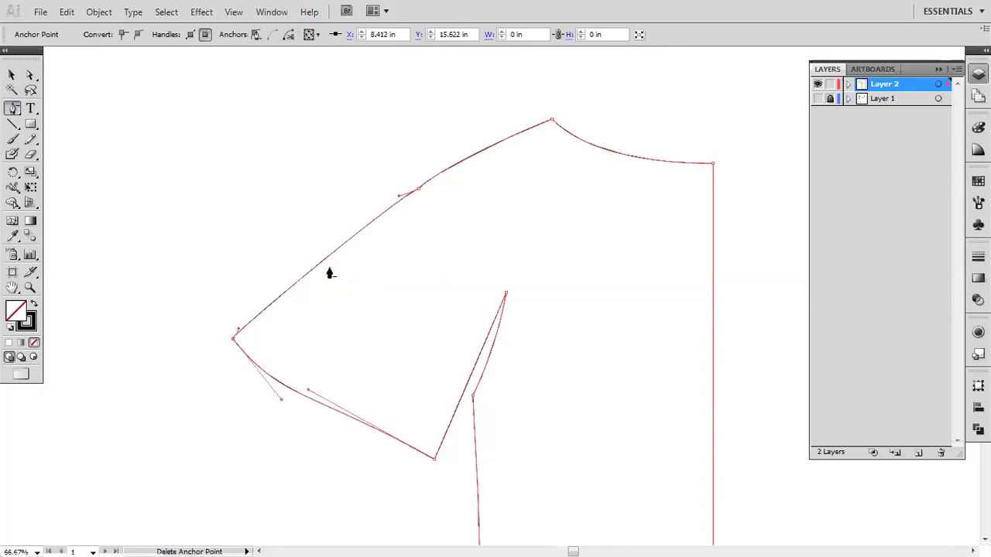
pyautogui.click(29, 75)
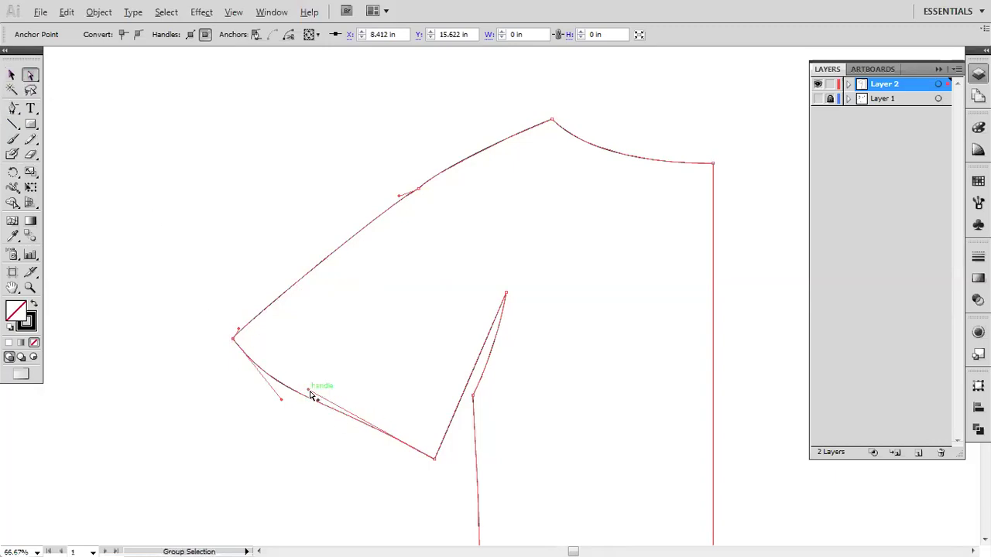
# Drag direction handles to bend the lower sleeve edge into a smooth curve
pyautogui.moveTo(310, 392); pyautogui.dragTo(399, 426)
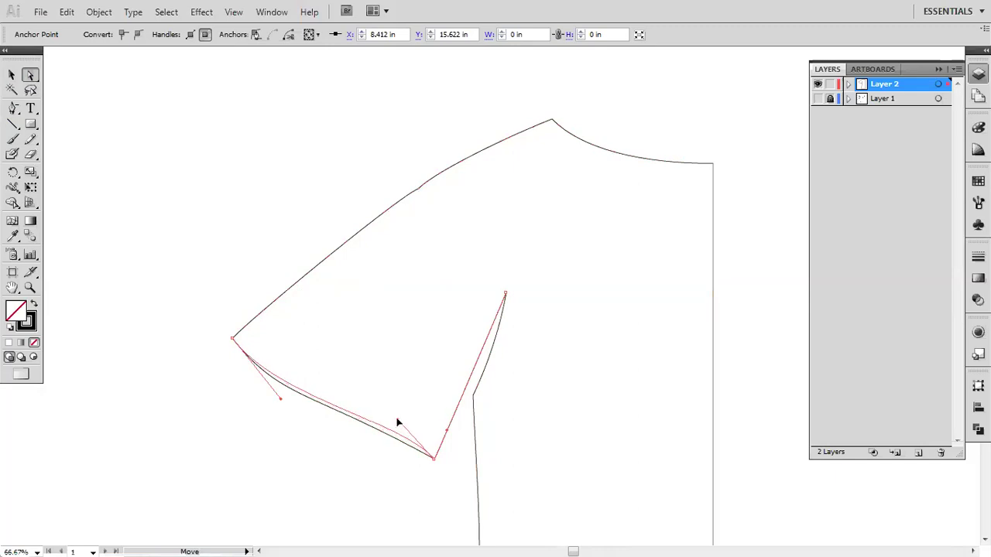
pyautogui.moveTo(280, 398); pyautogui.dragTo(254, 415)
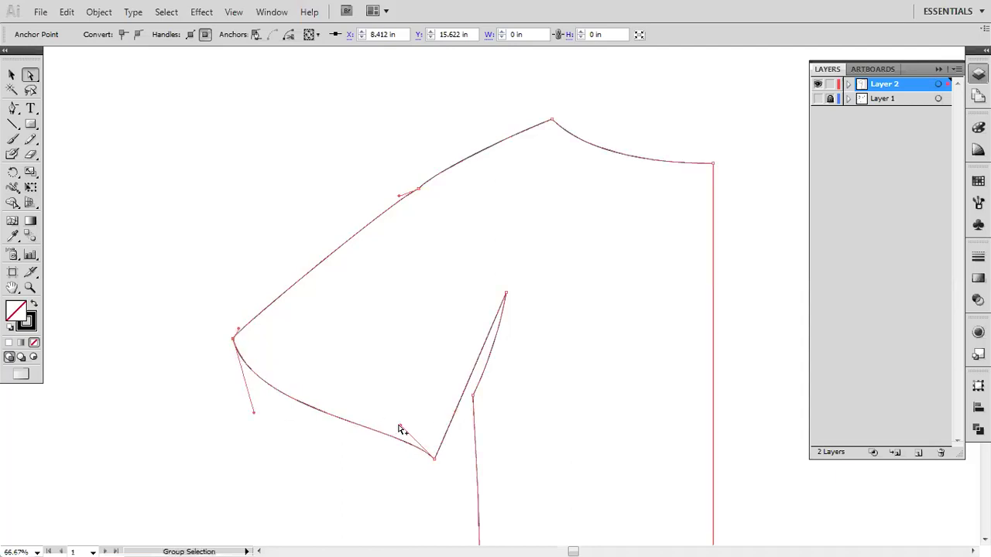
pyautogui.moveTo(402, 428)
pyautogui.mouseDown()
pyautogui.moveTo(413, 390)
pyautogui.moveTo(391, 404)
pyautogui.mouseUp()
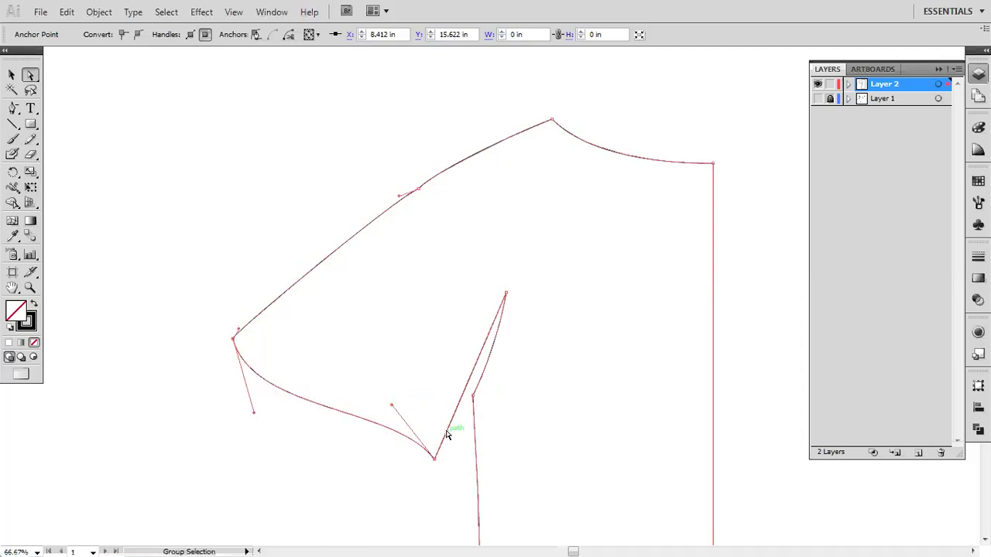
pyautogui.click(435, 458)
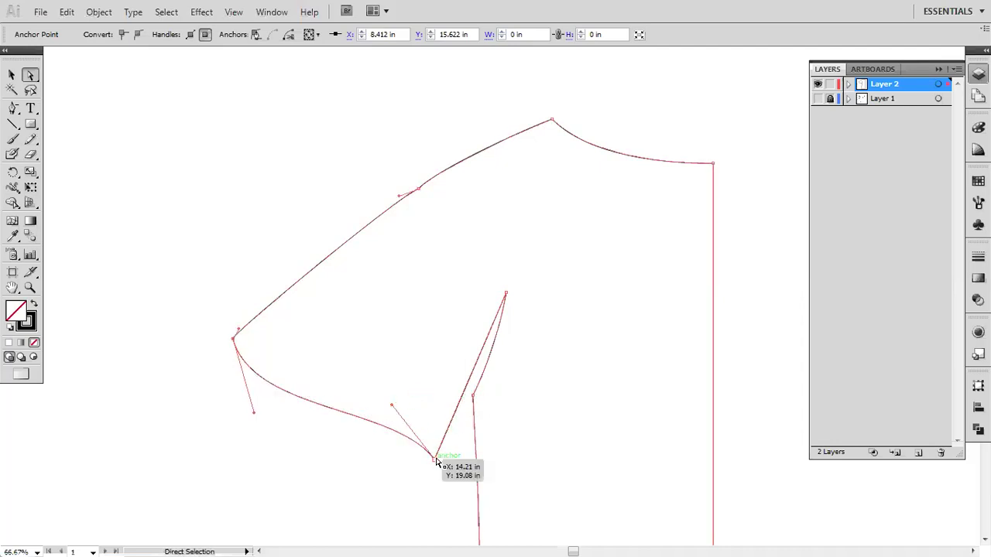
# Curve the underarm and the armhole line above it into a smooth shape
pyautogui.click(472, 398)
pyautogui.moveTo(500, 346); pyautogui.dragTo(488, 341)
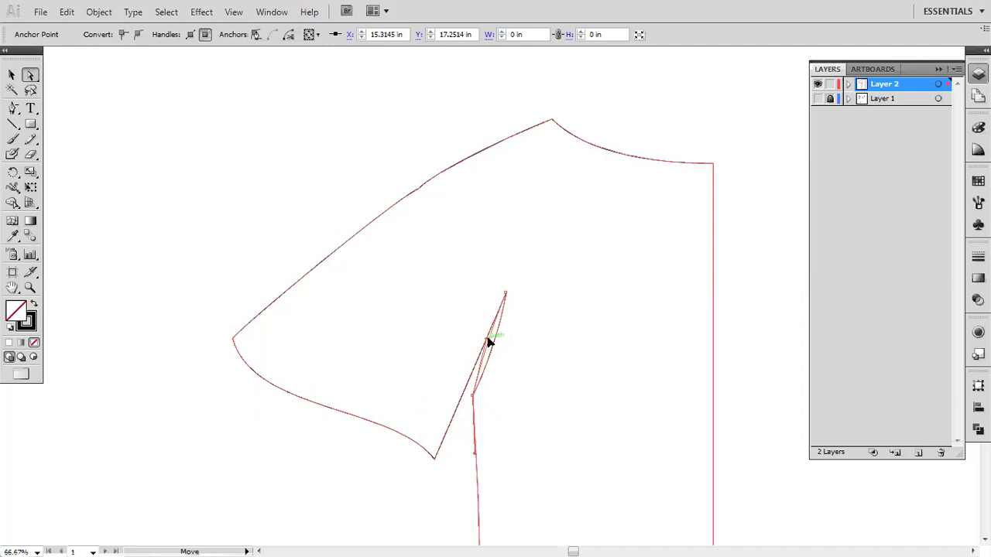
pyautogui.keyDown('alt'); pyautogui.click(491, 341); pyautogui.keyUp('alt')
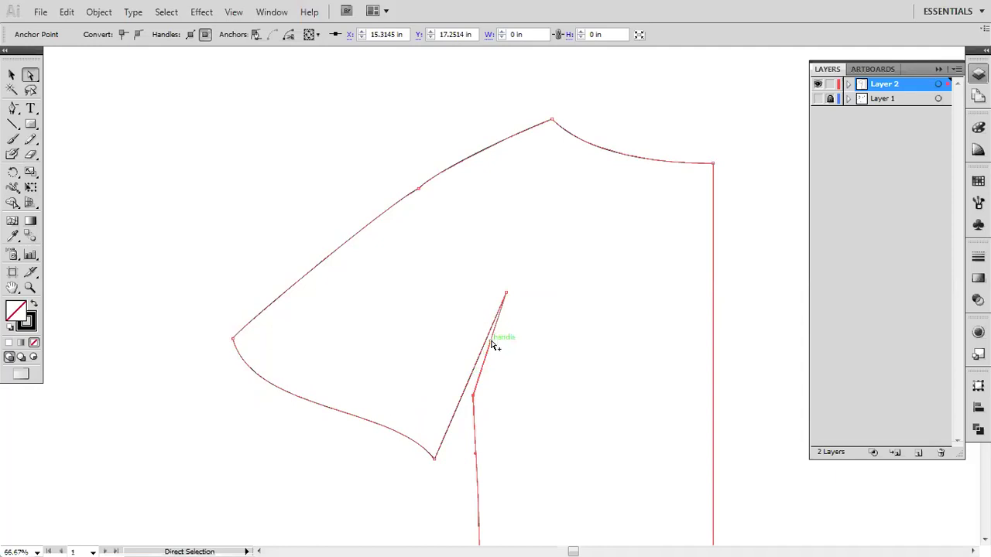
pyautogui.moveTo(486, 345); pyautogui.dragTo(495, 369)
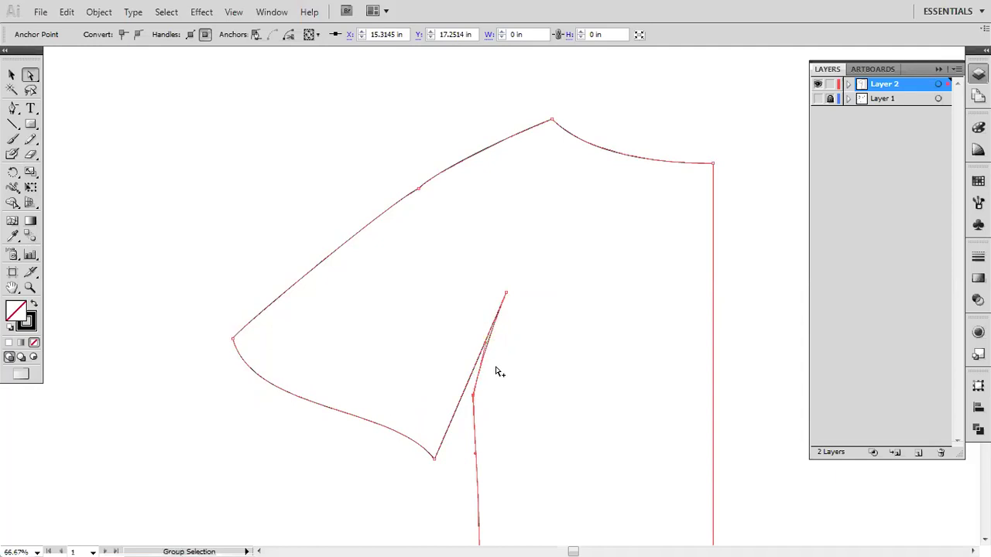
pyautogui.click(518, 309)
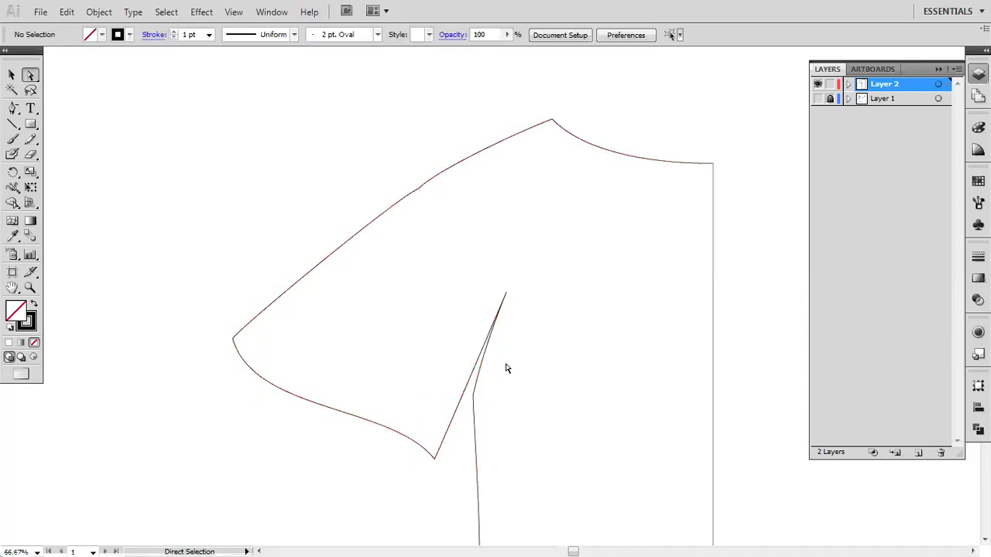
# Zoom out to show the whole half-top outline and select it
pyautogui.moveTo(507, 367); pyautogui.dragTo(472, 240)
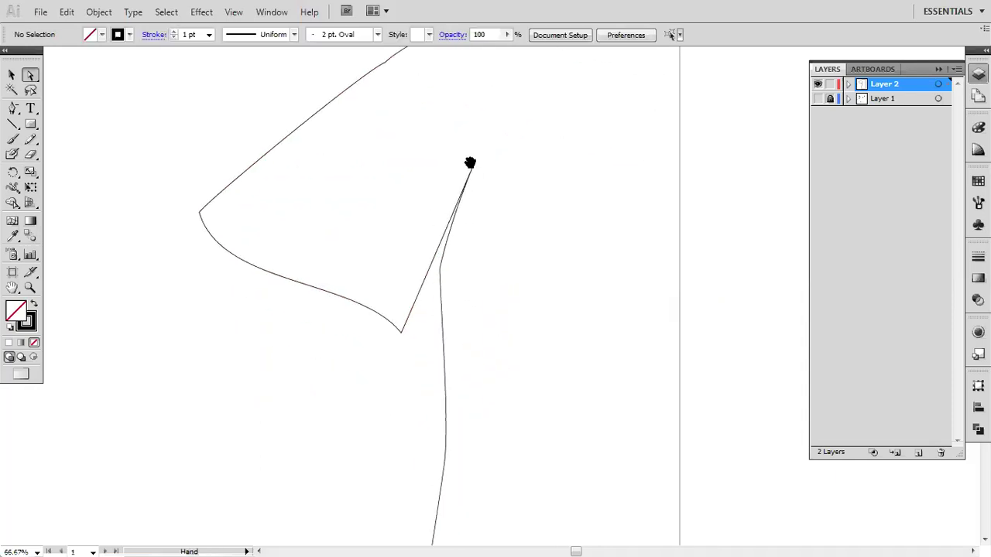
pyautogui.moveTo(476, 436); pyautogui.dragTo(440, 212)
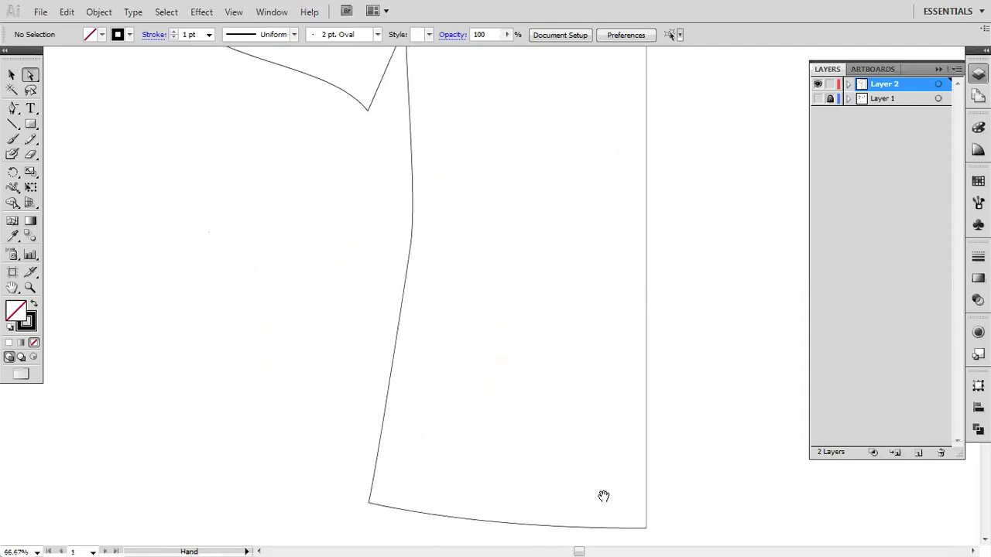
pyautogui.press('v')
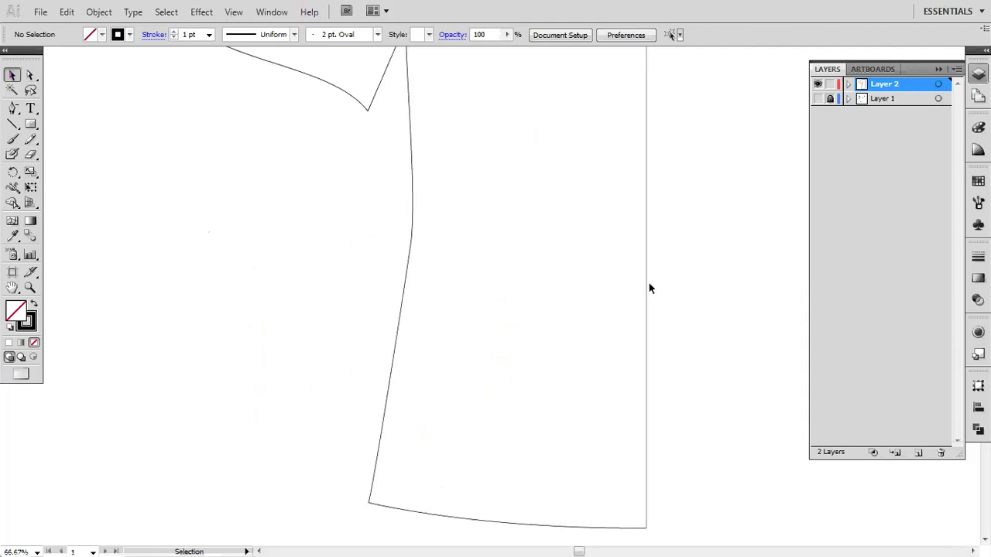
pyautogui.scroll(-2, 345, 228)
pyautogui.moveTo(414, 181); pyautogui.dragTo(408, 290)
pyautogui.click(385, 270)
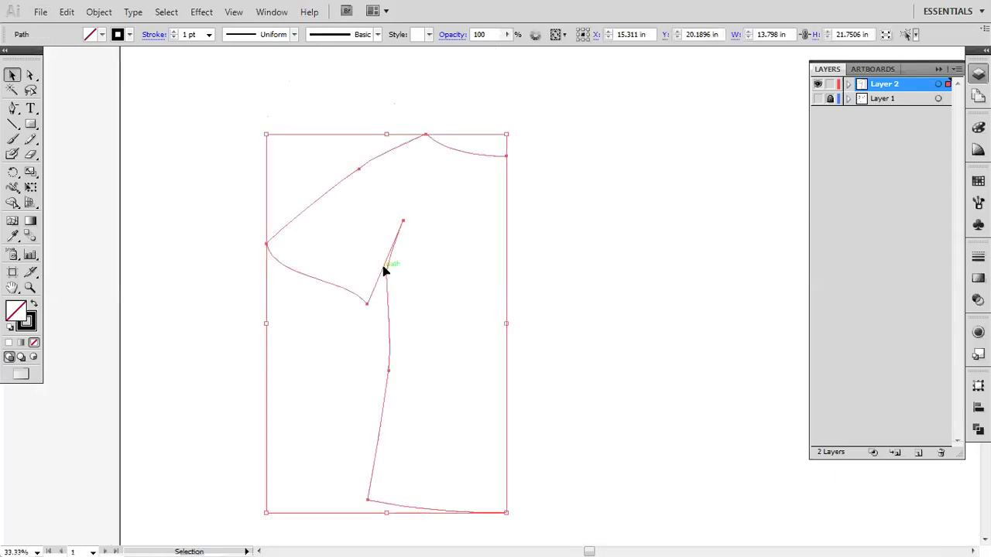
pyautogui.click(556, 242)
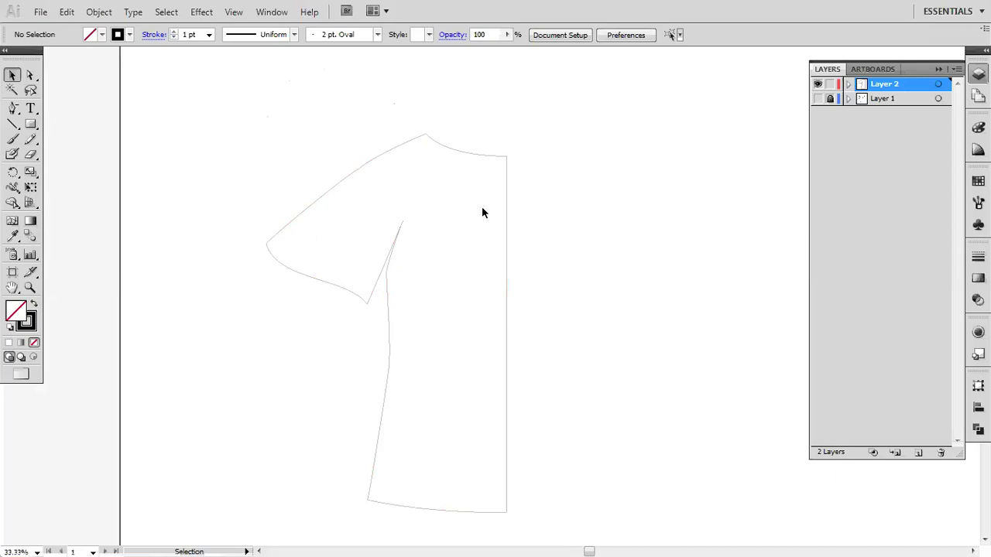
pyautogui.click(379, 157)
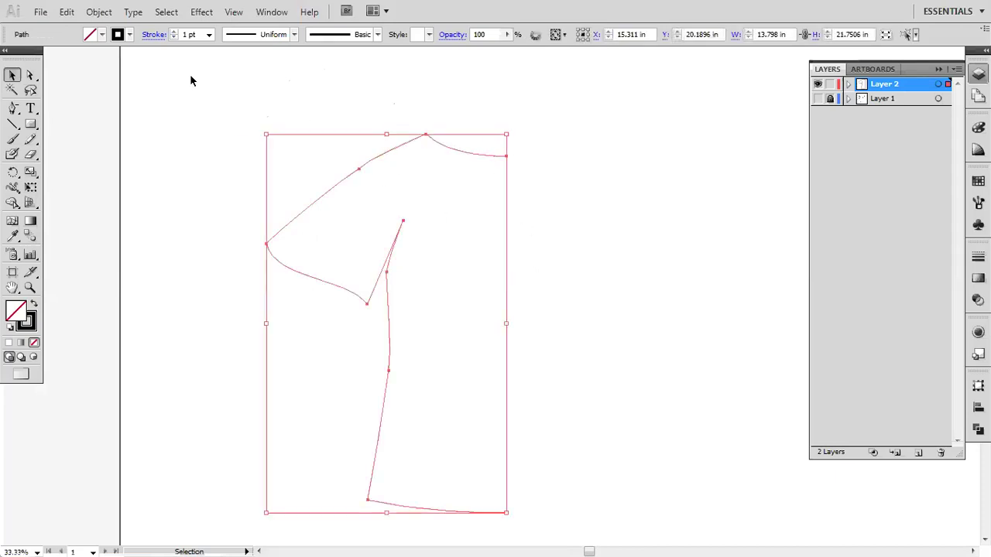
# Set the shirt half's fill to None, leaving only the stroke outline
pyautogui.click(131, 38)
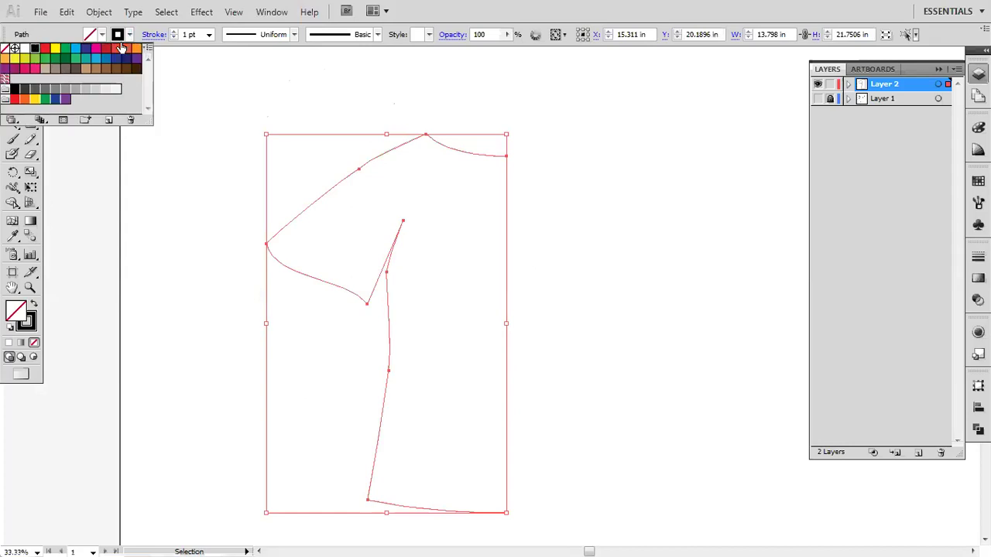
pyautogui.click(74, 35)
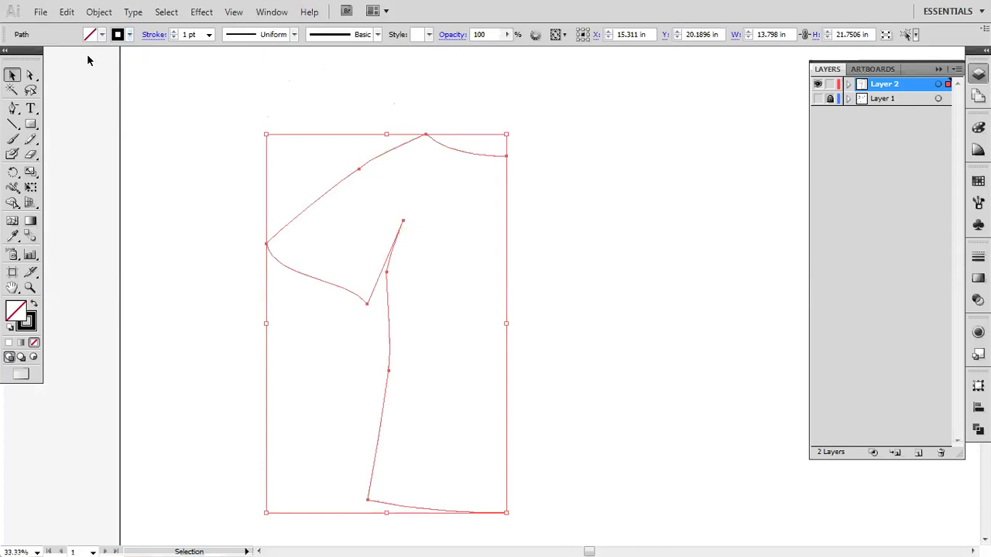
pyautogui.click(101, 35)
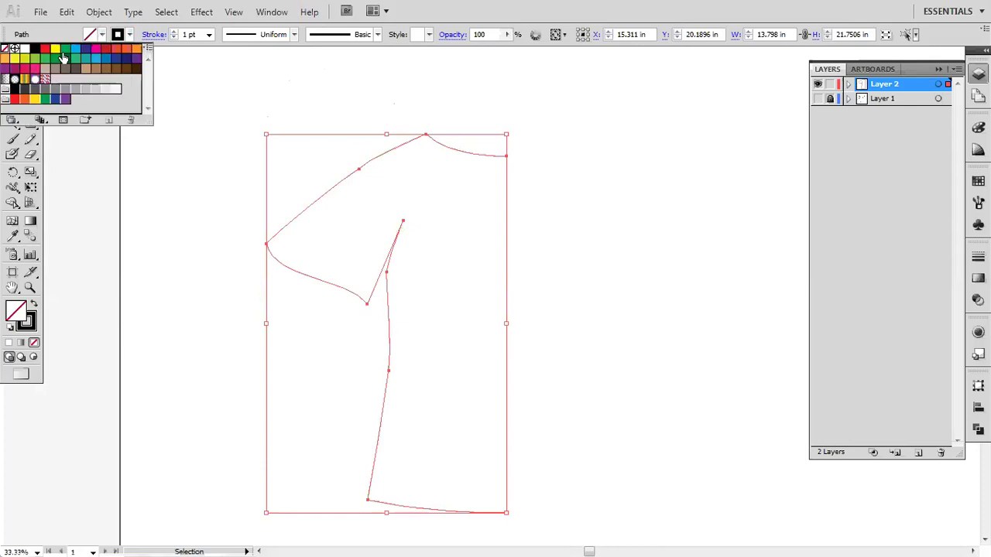
pyautogui.click(56, 51)
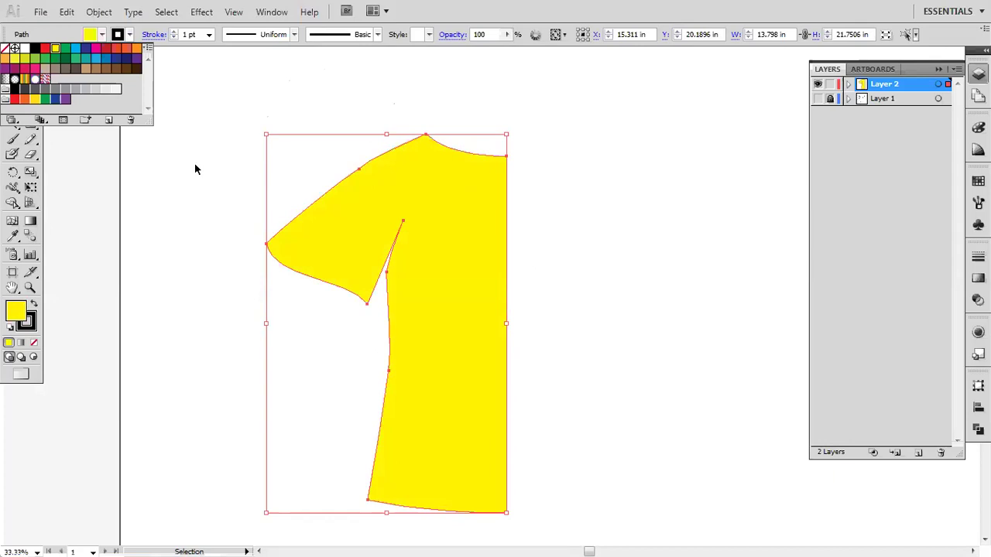
pyautogui.click(45, 78)
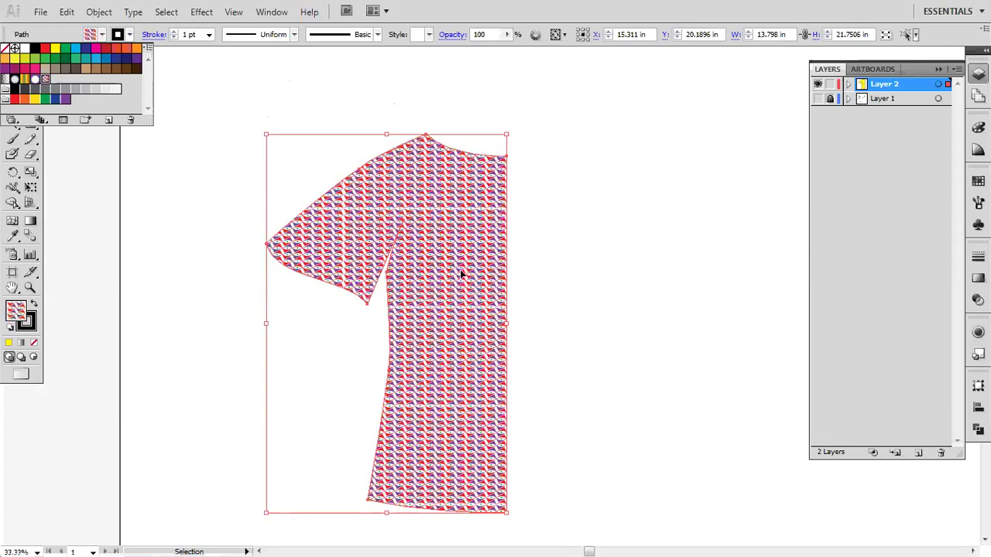
pyautogui.press('a')
pyautogui.press('/')
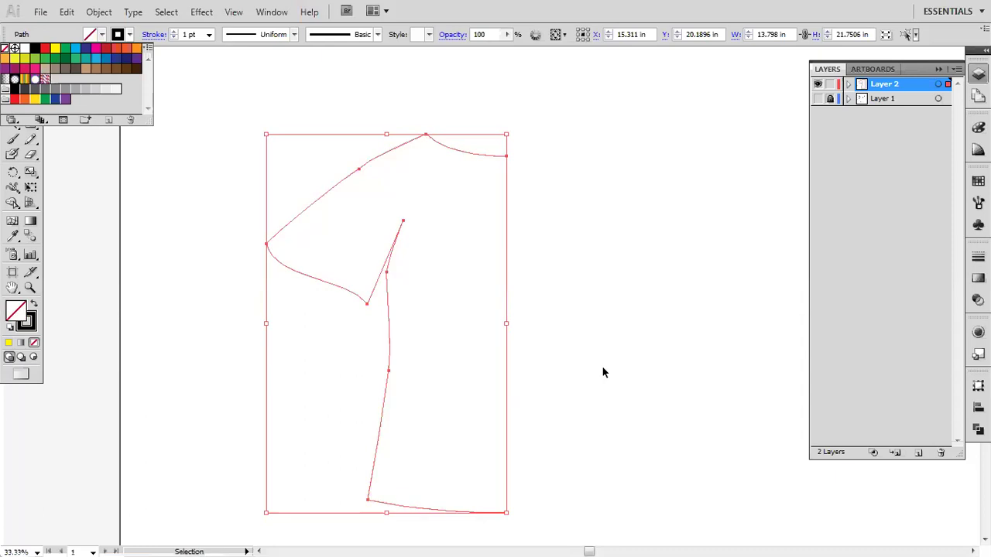
pyautogui.click(602, 369)
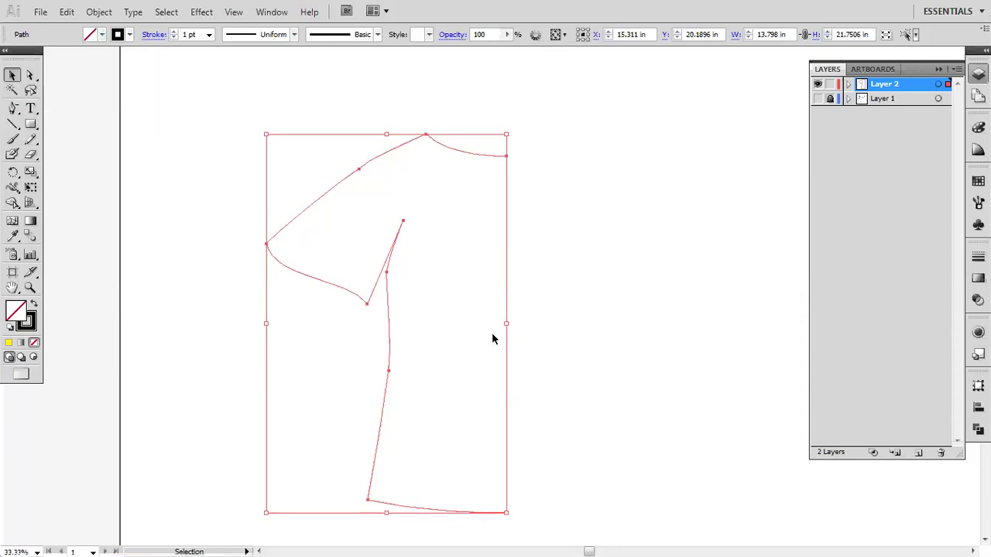
# Select the shirt half and open the Reflect Tool options with a Vertical 90° axis
pyautogui.click(456, 281)
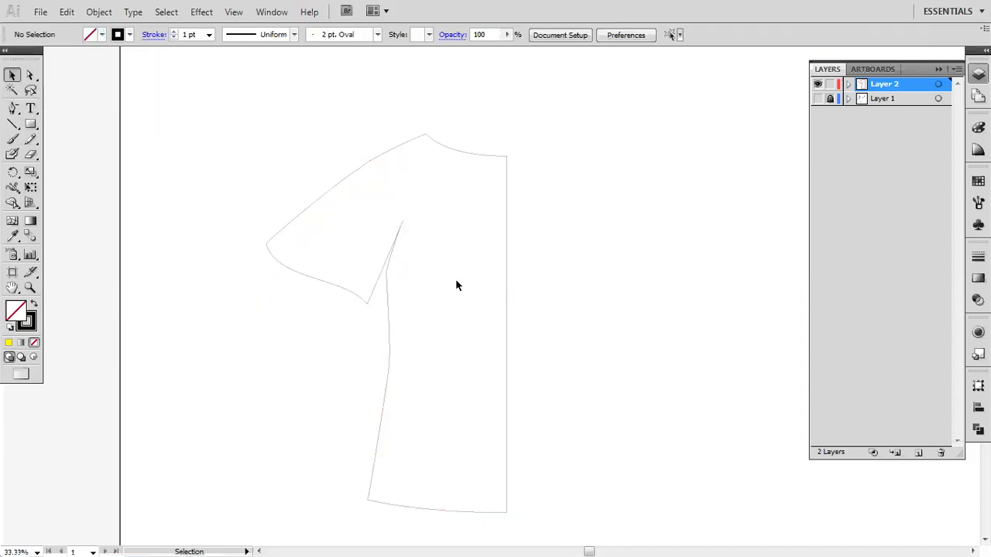
pyautogui.click(458, 153)
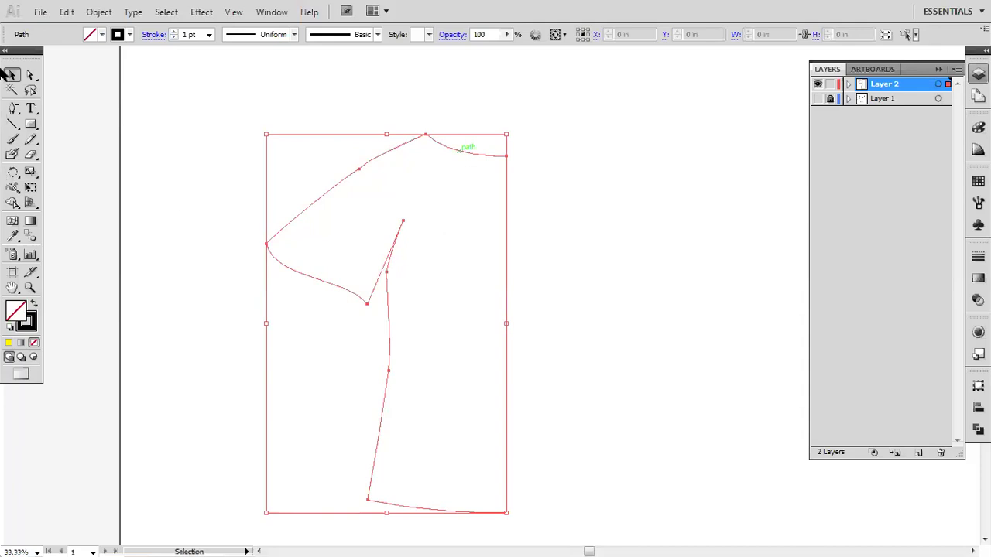
pyautogui.click(20, 178)
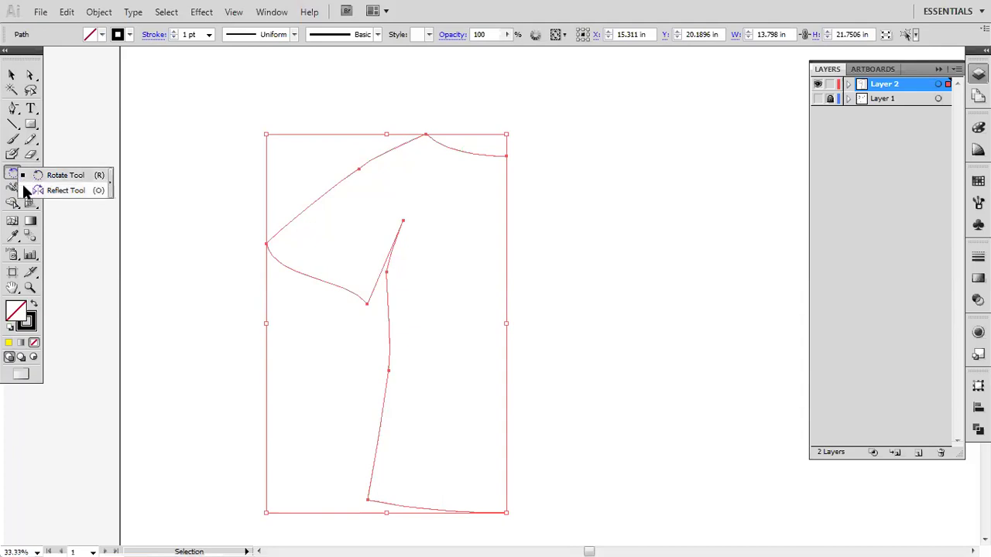
pyautogui.moveTo(23, 192); pyautogui.dragTo(27, 191)
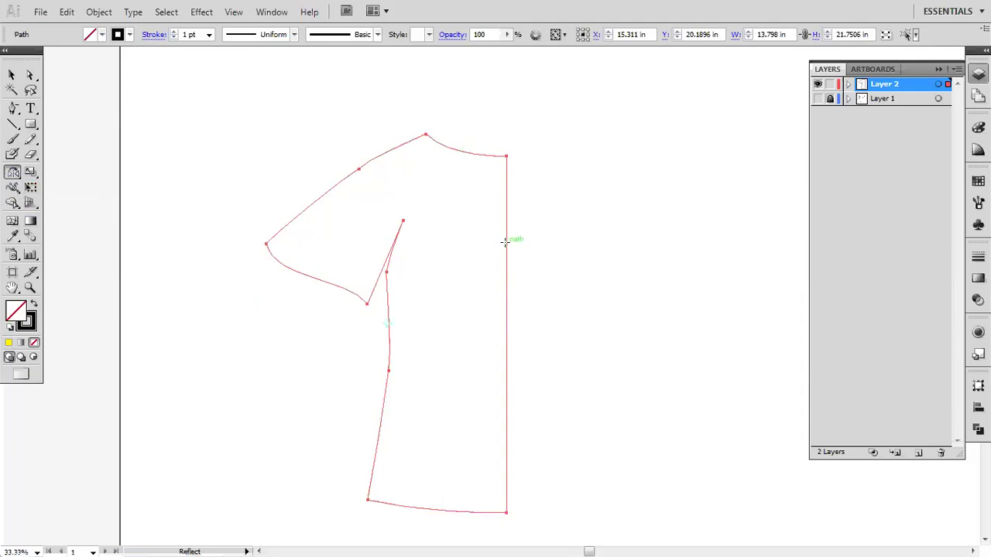
pyautogui.doubleClick(12, 171)
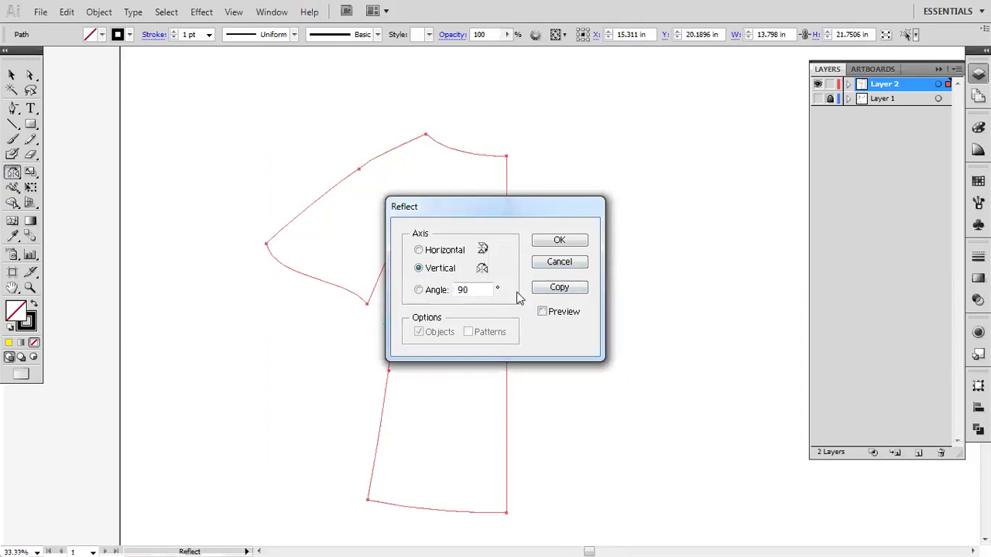
# Create a vertically mirrored copy and move it right to meet the original half
pyautogui.click(542, 312)
pyautogui.click(559, 290)
pyautogui.click(12, 74)
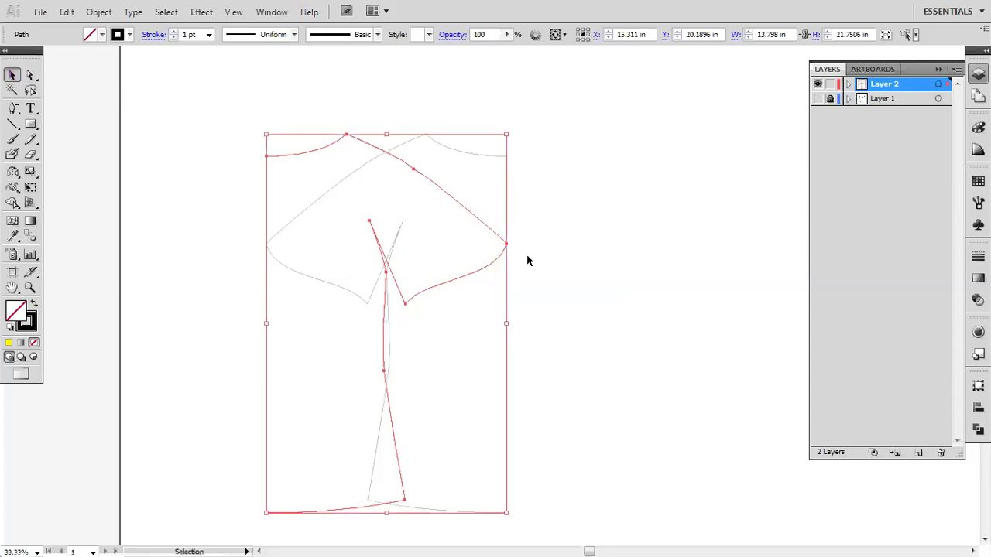
pyautogui.press('Right')
pyautogui.press('Right')
pyautogui.press('Right')
pyautogui.press('Right')
pyautogui.press('Right')
pyautogui.press('Right')
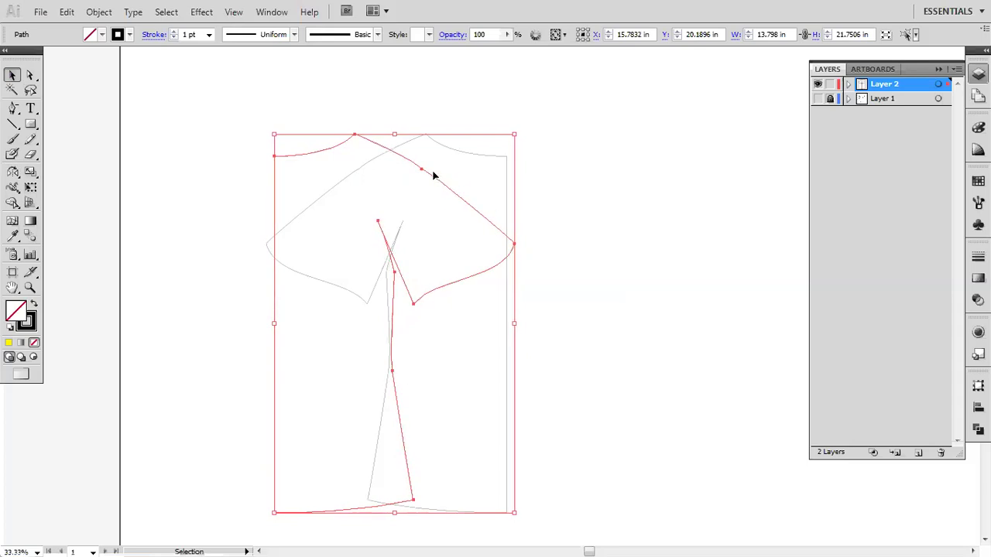
pyautogui.moveTo(430, 175); pyautogui.dragTo(663, 204)
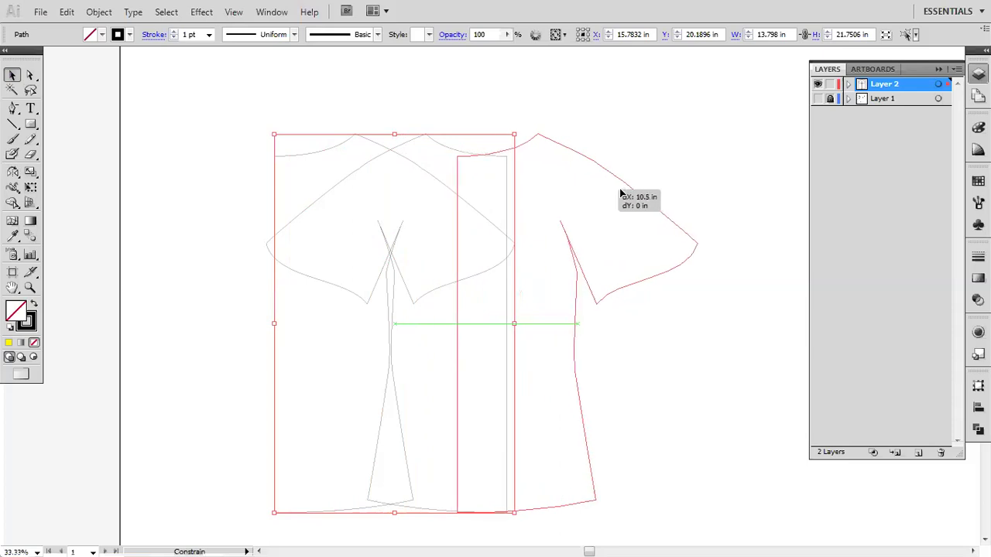
pyautogui.moveTo(663, 203); pyautogui.dragTo(655, 207)
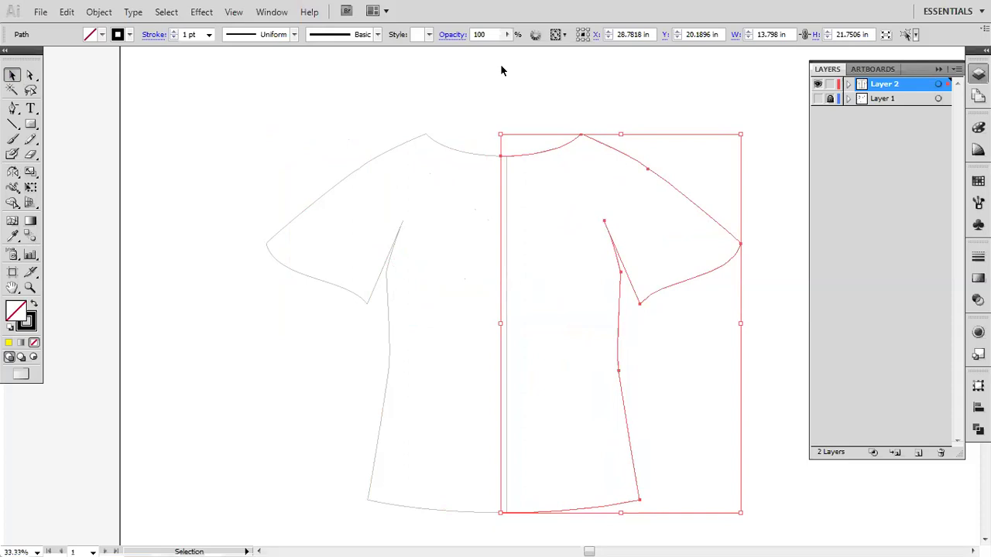
# Centre the view on the full shirt and delete the mirrored right half
pyautogui.click(230, 135)
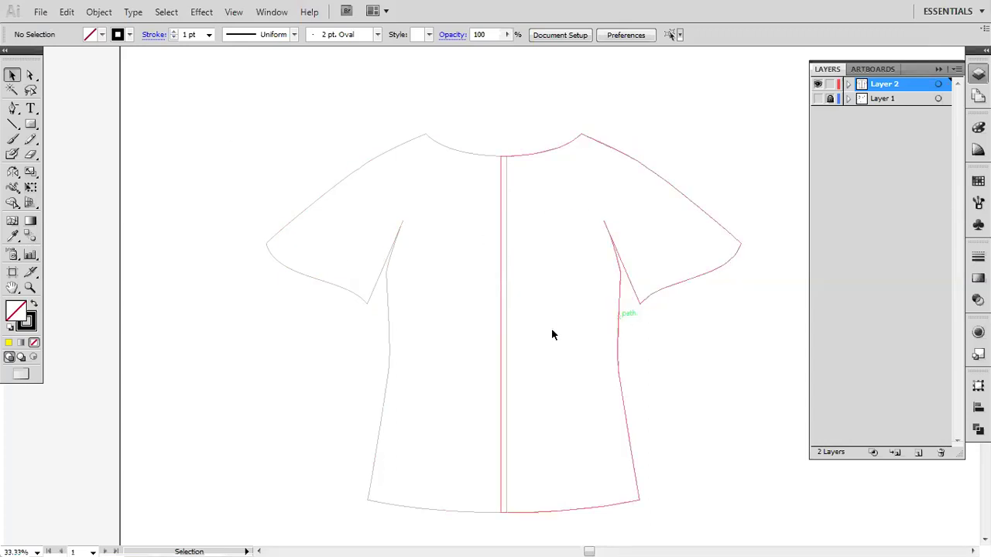
pyautogui.moveTo(542, 328); pyautogui.dragTo(442, 244)
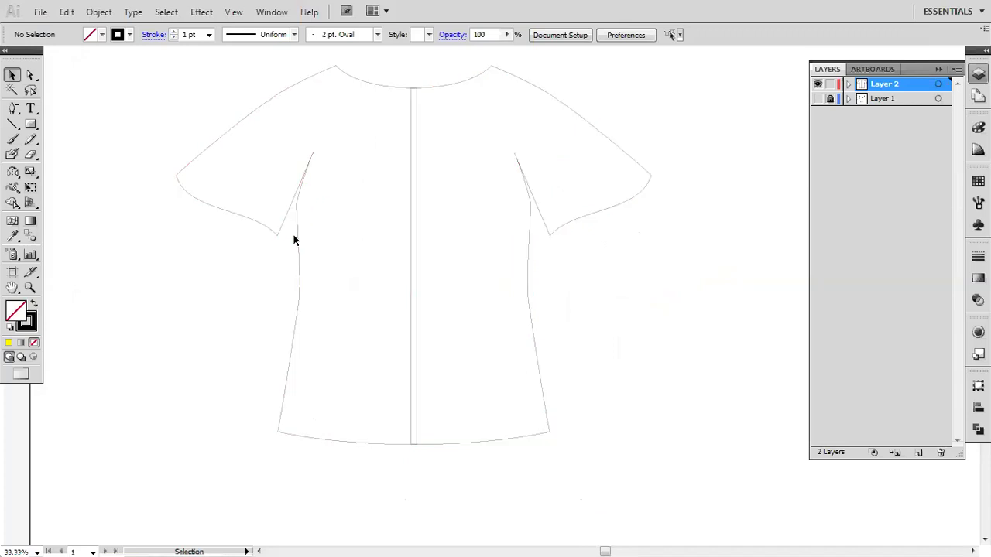
pyautogui.click(647, 176)
pyautogui.press('Delete')
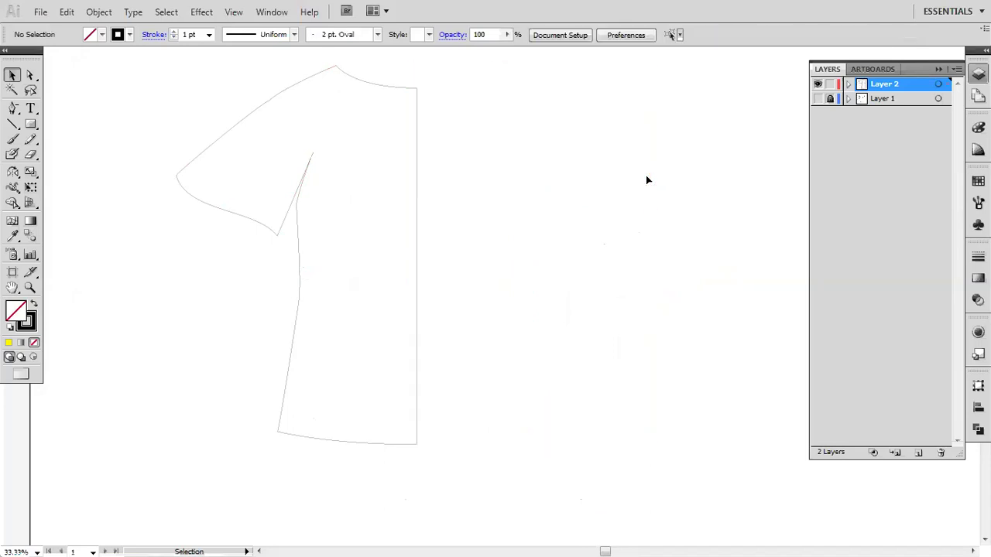
# Zoom in on the left half and reshape the side seam near the underarm
pyautogui.click(296, 214)
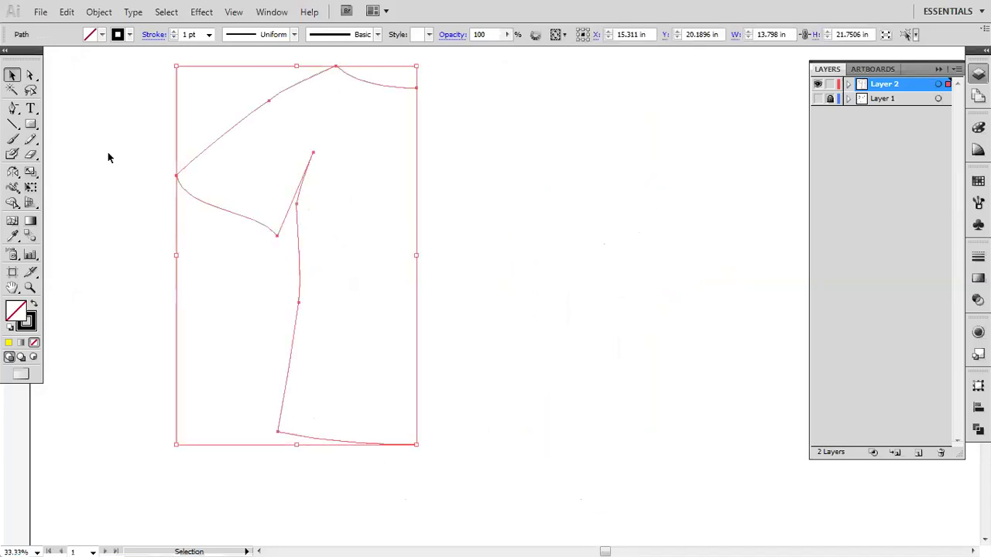
pyautogui.click(30, 78)
pyautogui.click(297, 206)
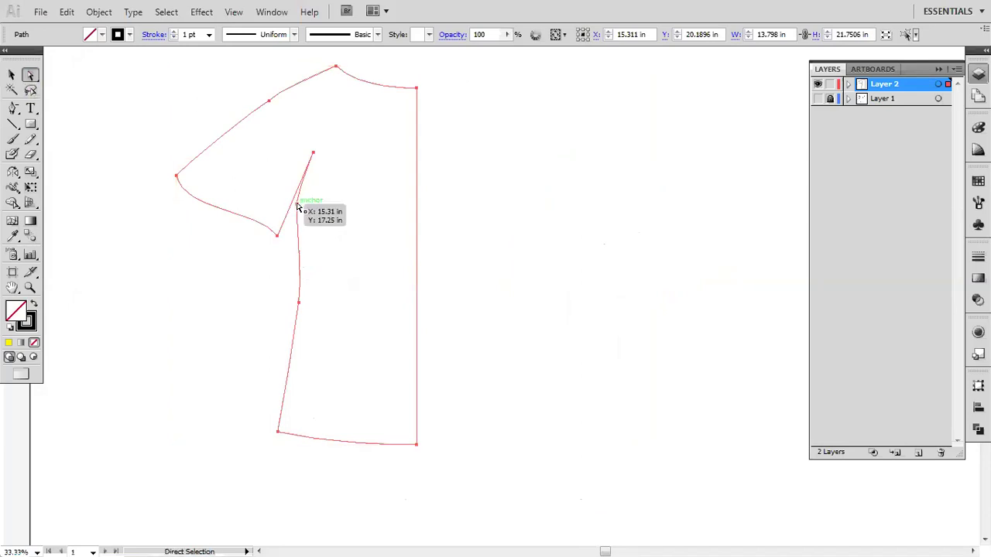
pyautogui.keyDown('alt'); pyautogui.scroll(5, 299, 203); pyautogui.keyUp('alt')
pyautogui.keyDown('alt'); pyautogui.scroll(1, 301, 201); pyautogui.keyUp('alt')
pyautogui.keyDown('alt'); pyautogui.scroll(1, 300, 202); pyautogui.keyUp('alt')
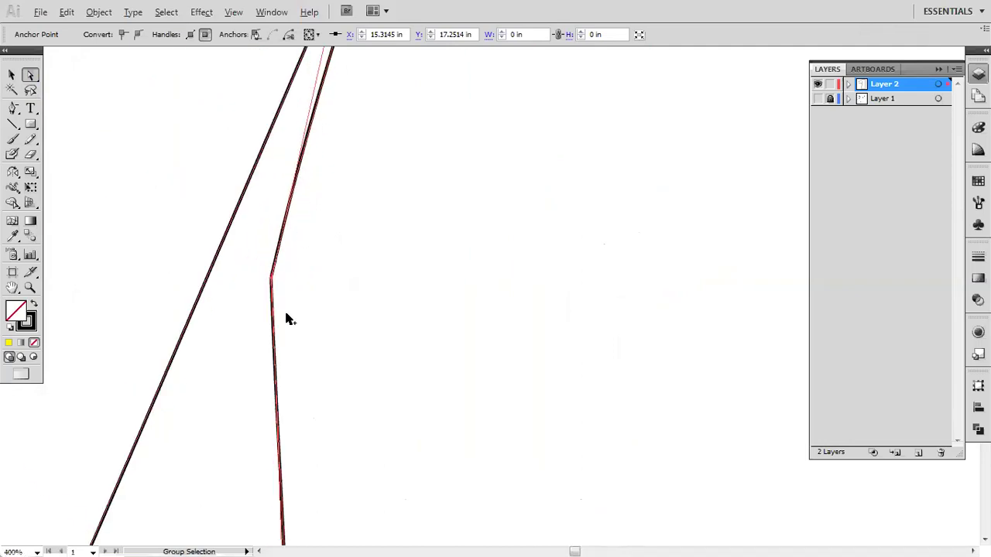
pyautogui.moveTo(295, 323); pyautogui.dragTo(354, 166)
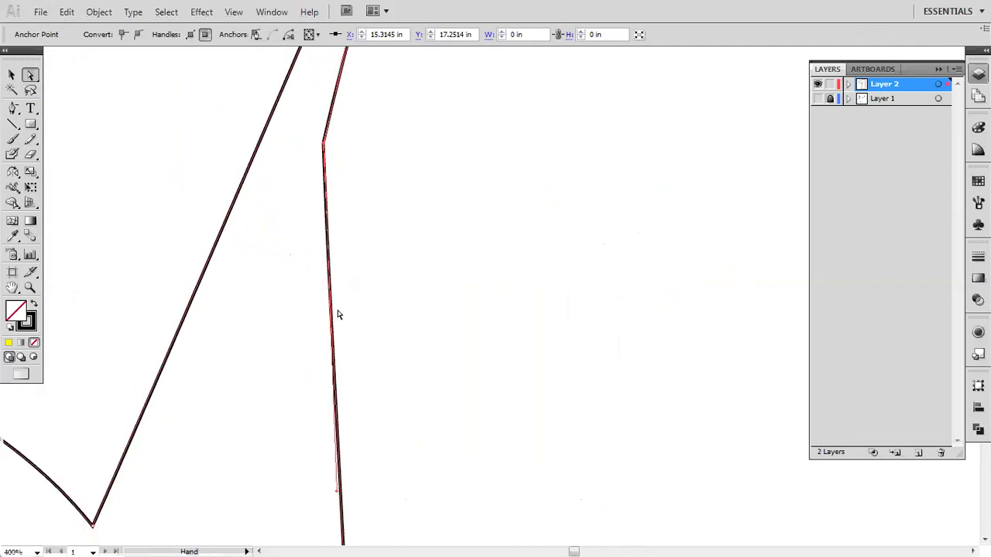
pyautogui.moveTo(336, 486); pyautogui.dragTo(316, 314)
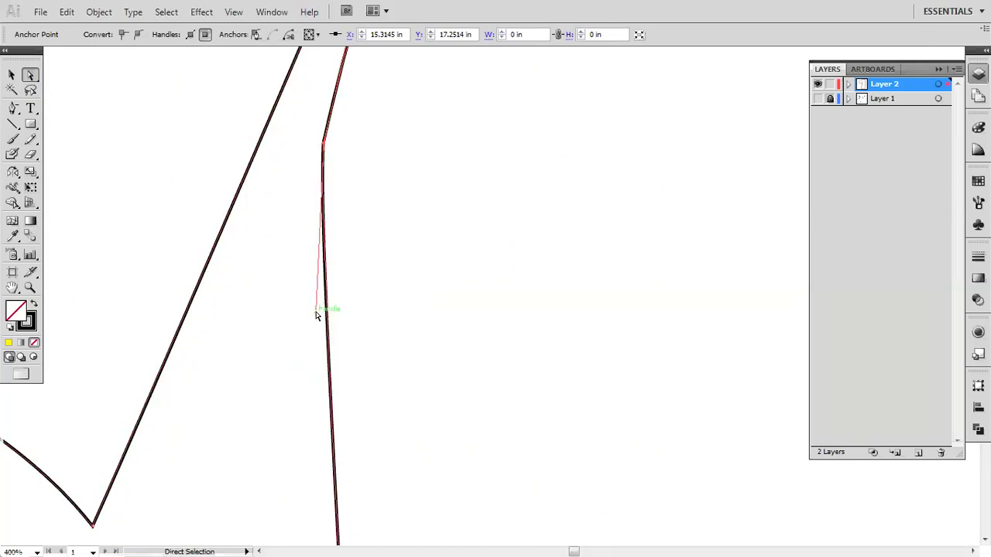
pyautogui.scroll(-3, 316, 312)
pyautogui.scroll(-1, 316, 312)
pyautogui.scroll(-1, 316, 312)
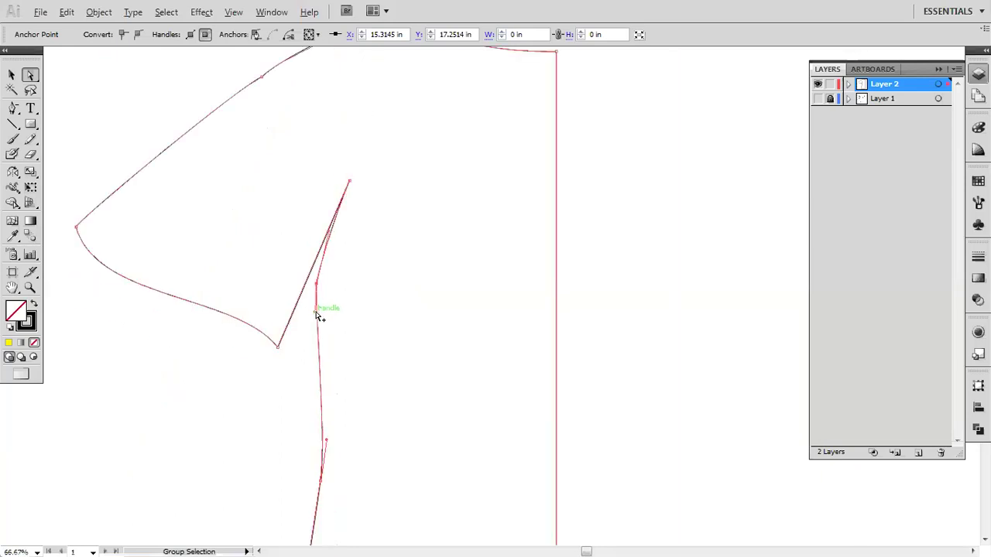
pyautogui.moveTo(332, 231)
pyautogui.mouseDown()
pyautogui.moveTo(315, 273)
pyautogui.moveTo(316, 264)
pyautogui.mouseUp()
# Nudge the underarm anchor right and pull its handle up toward the sleeve point
pyautogui.click(316, 264)
pyautogui.click(642, 299)
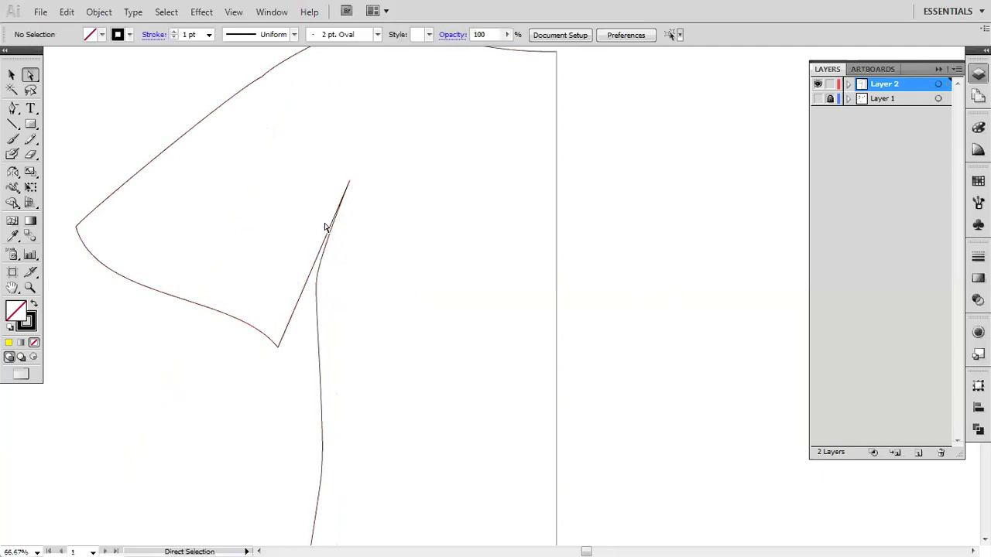
pyautogui.click(317, 286)
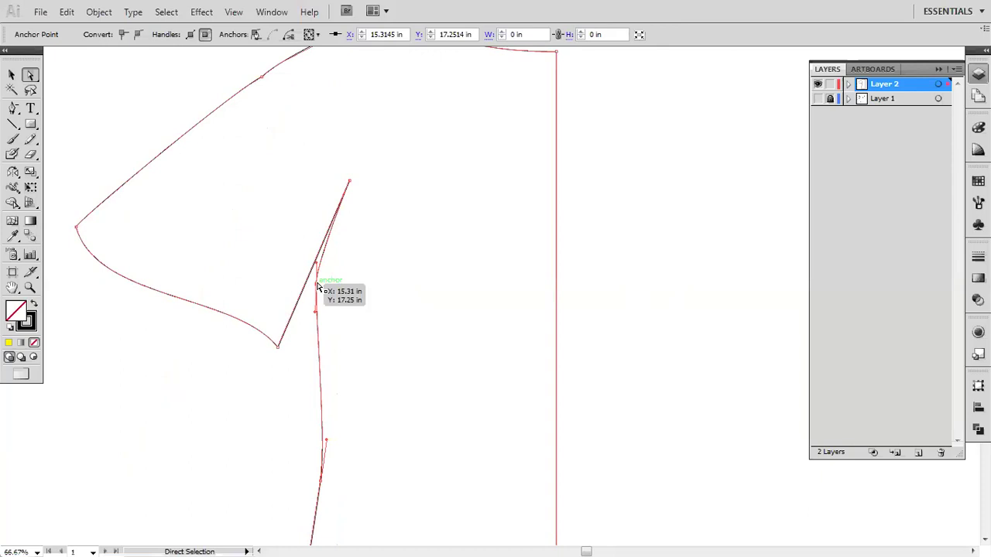
pyautogui.moveTo(316, 288); pyautogui.dragTo(318, 282)
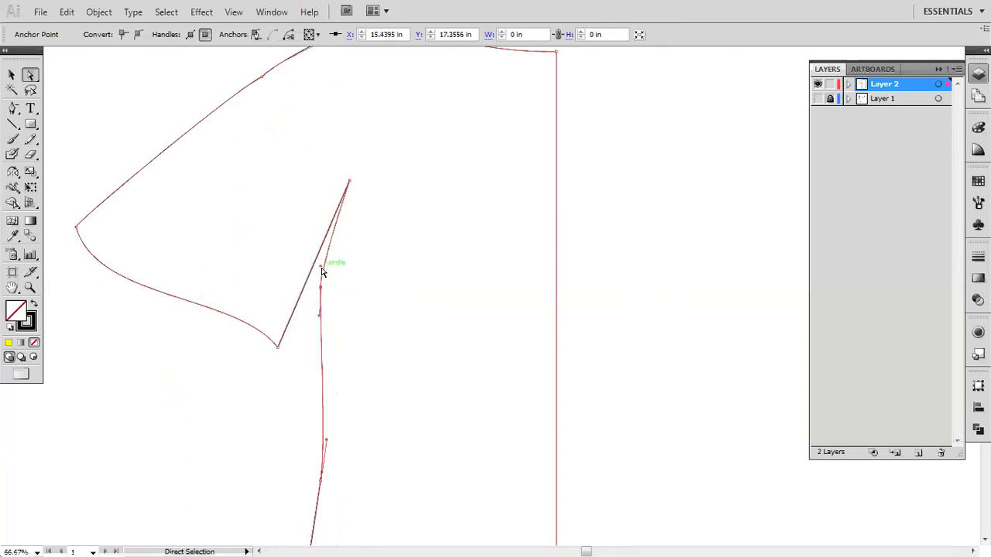
pyautogui.moveTo(322, 271); pyautogui.dragTo(321, 242)
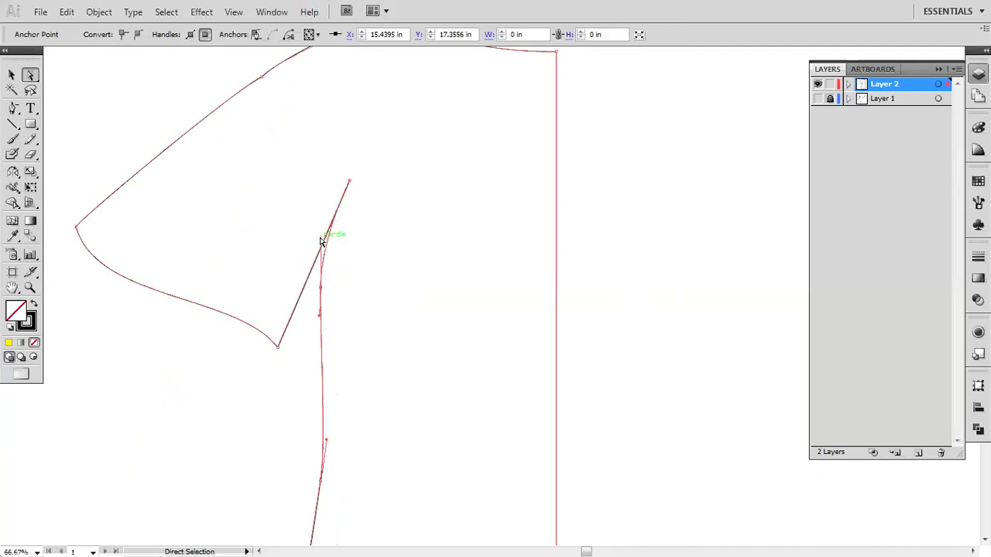
pyautogui.click(639, 371)
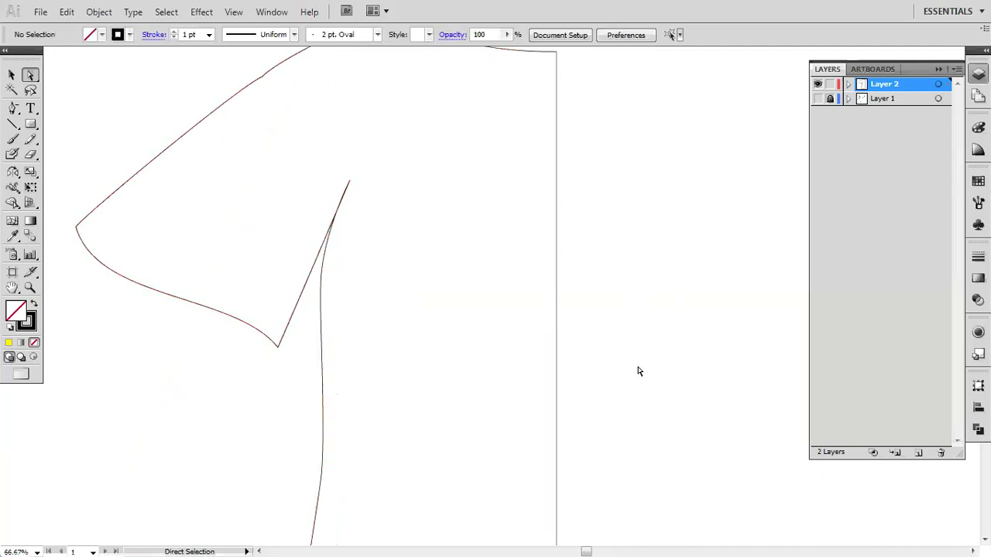
# Return to the Selection tool and select the whole reshaped shirt half
pyautogui.click(12, 75)
pyautogui.scroll(-2, 493, 369)
pyautogui.moveTo(418, 323); pyautogui.dragTo(330, 233)
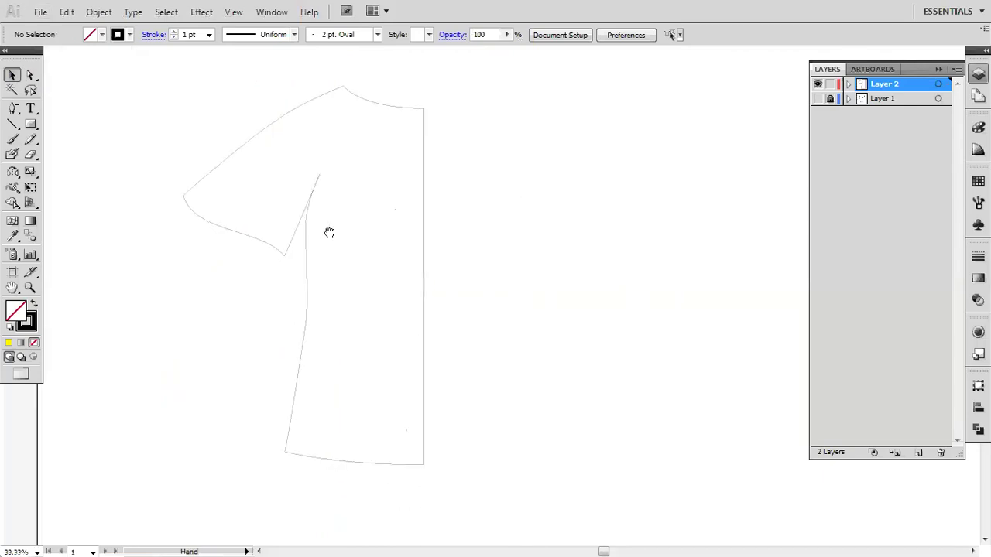
pyautogui.click(422, 247)
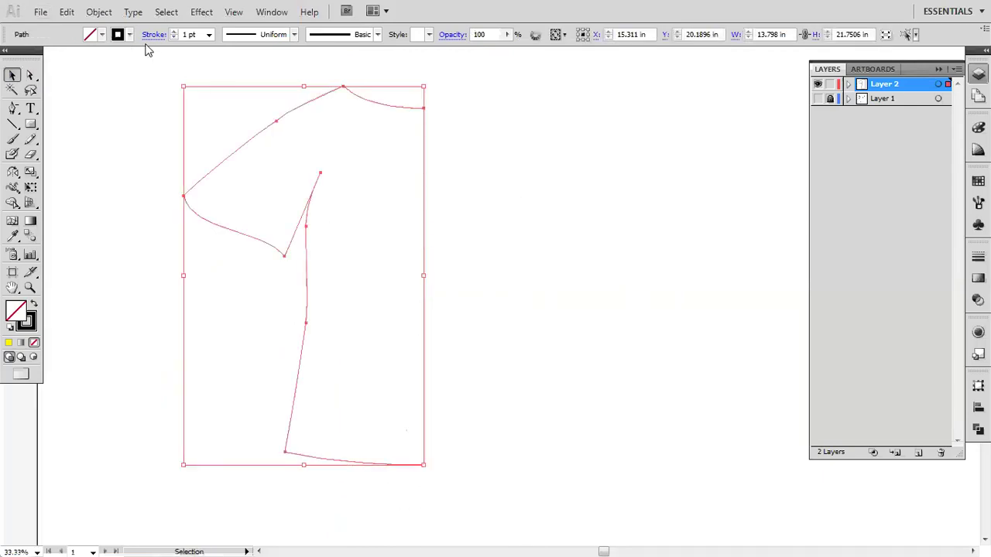
# Give the traced half-shirt outline a 5 pt stroke weight
pyautogui.click(209, 34)
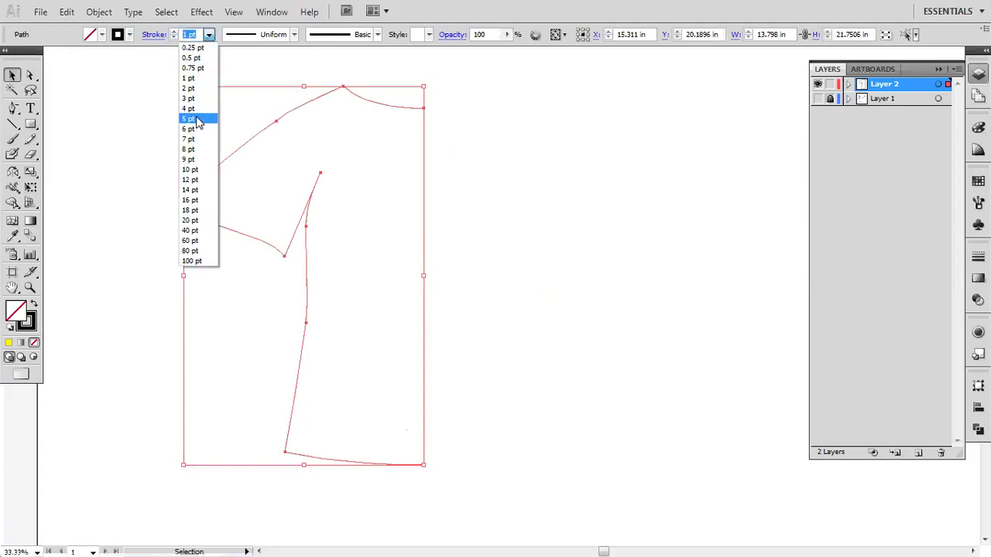
pyautogui.click(198, 120)
pyautogui.click(504, 207)
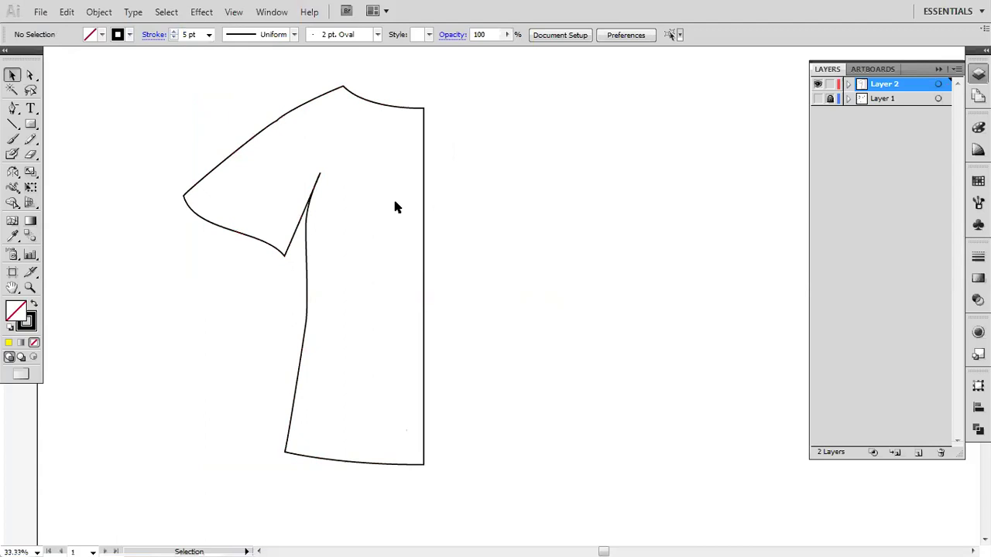
pyautogui.click(424, 206)
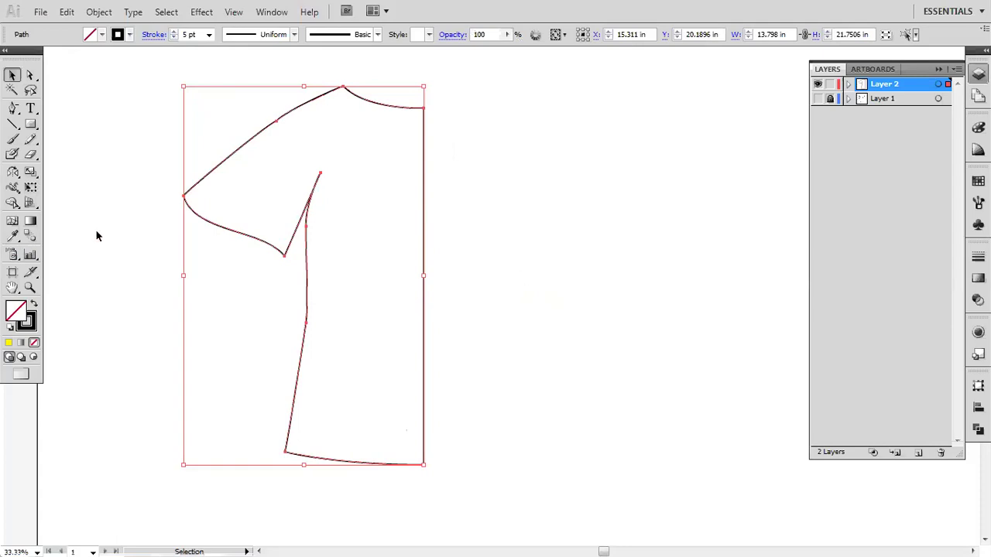
# Make a Vertical 90° reflected copy of the shirt half
pyautogui.click(13, 173)
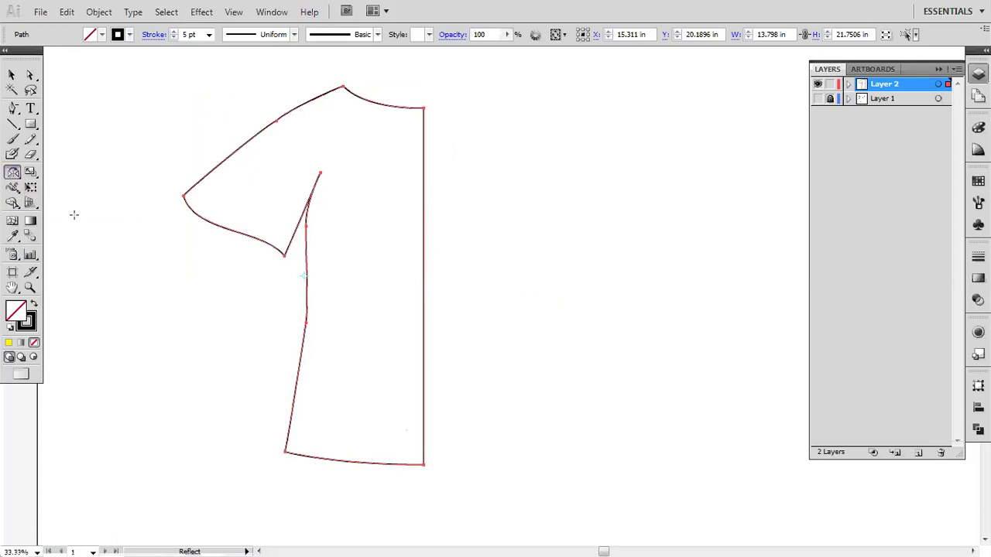
pyautogui.doubleClick(13, 173)
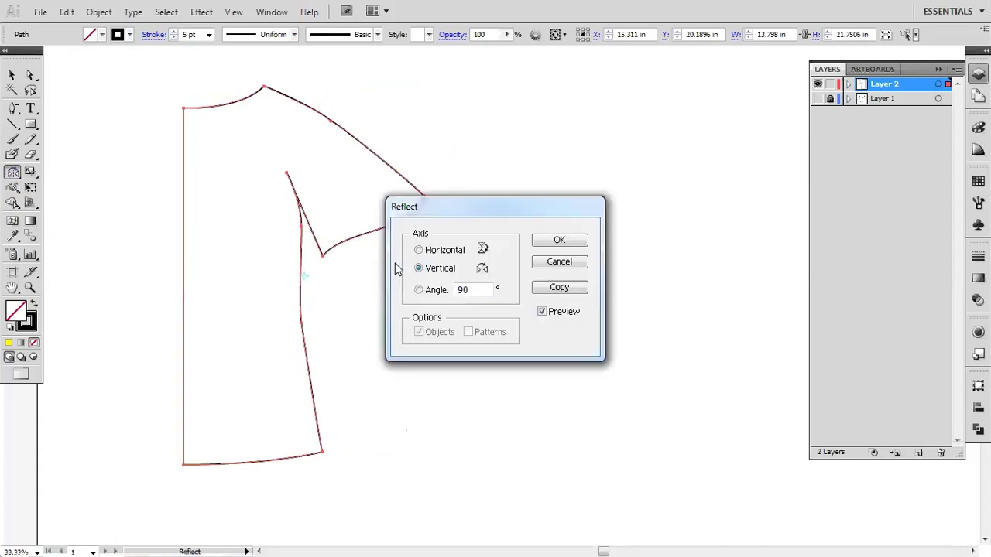
pyautogui.click(558, 289)
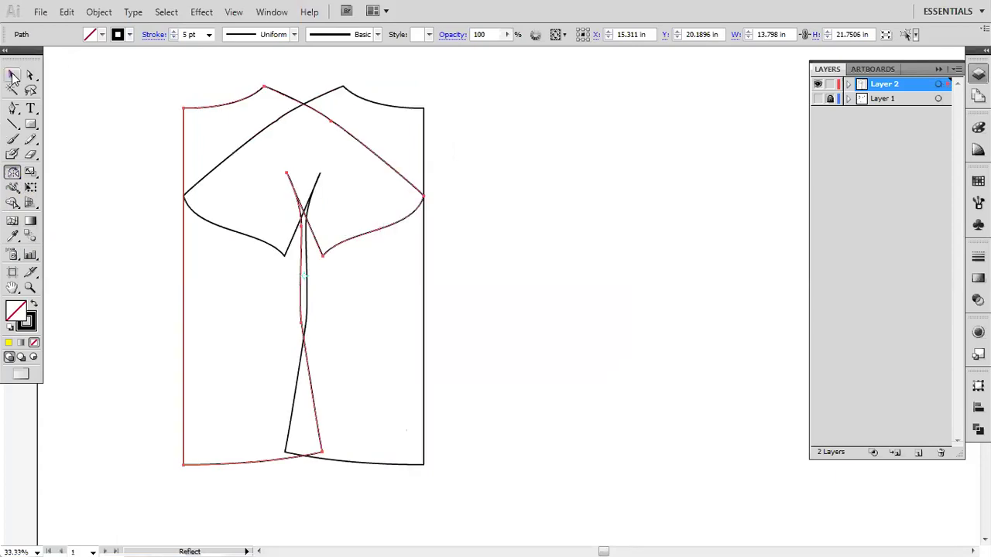
# Butt the original half flush against its mirror and move both toward the page centre
pyautogui.click(12, 75)
pyautogui.hotkey('ctrl', 'a')
pyautogui.moveTo(425, 301)
pyautogui.mouseDown()
pyautogui.moveTo(569, 297)
pyautogui.moveTo(183, 273)
pyautogui.mouseUp()
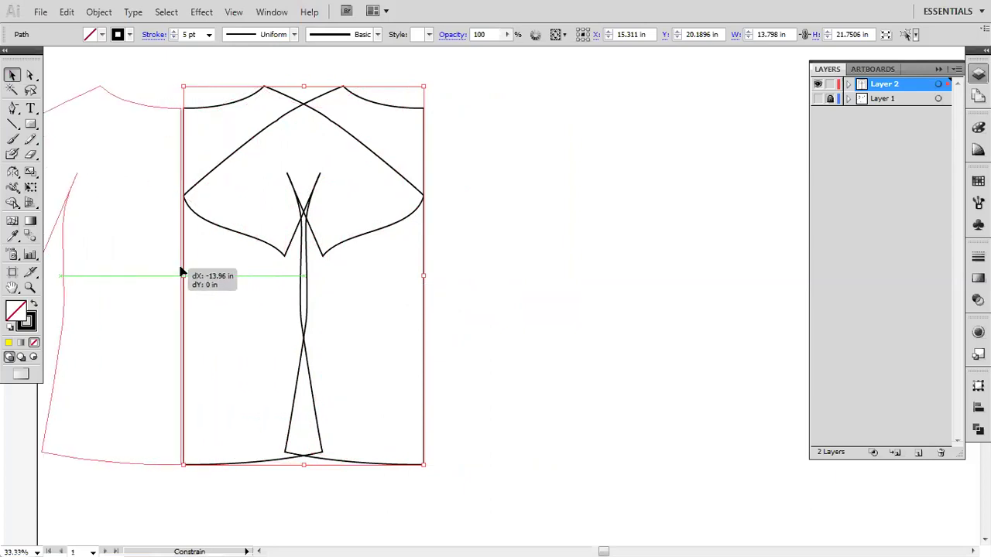
pyautogui.moveTo(182, 273); pyautogui.dragTo(181, 271)
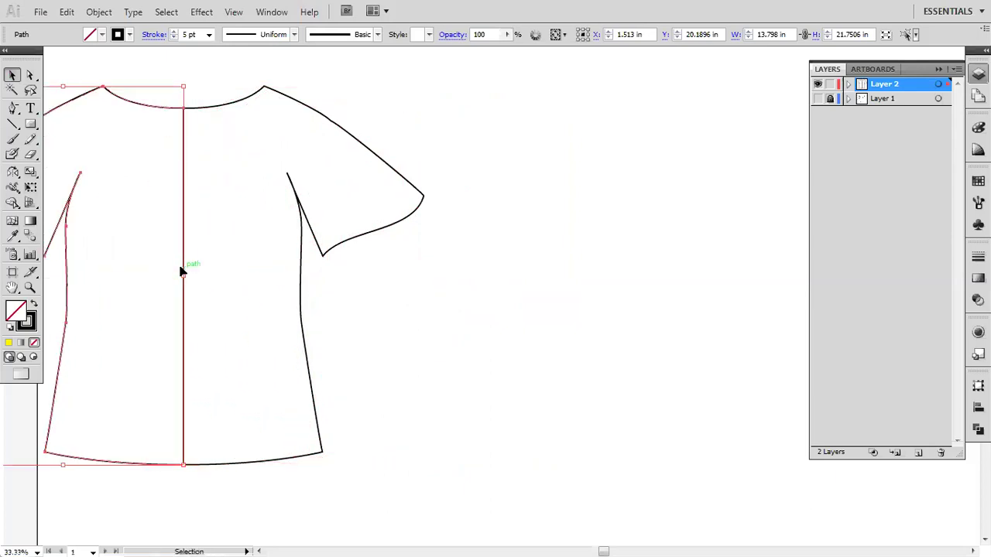
pyautogui.keyDown('shift'); pyautogui.click(301, 217); pyautogui.keyUp('shift')
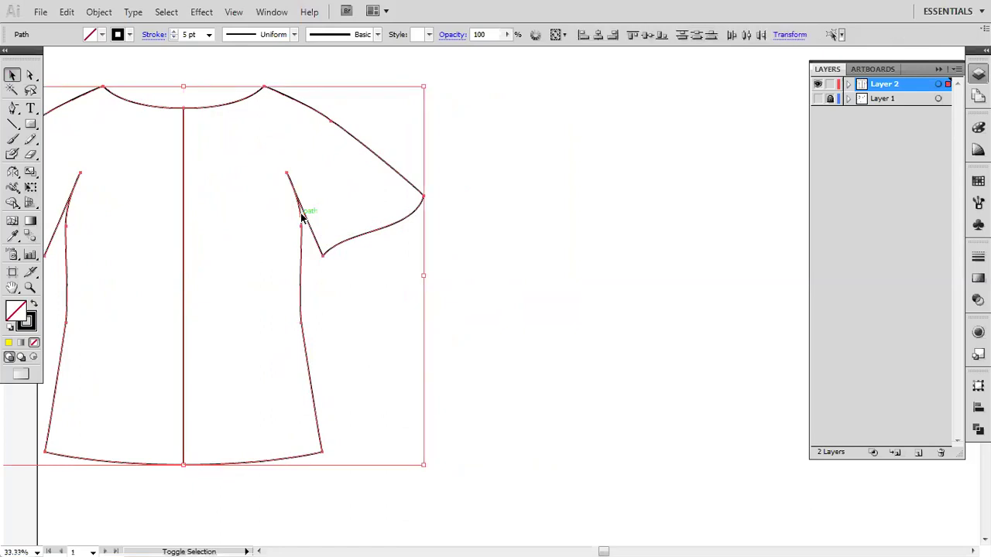
pyautogui.moveTo(186, 268); pyautogui.dragTo(407, 280)
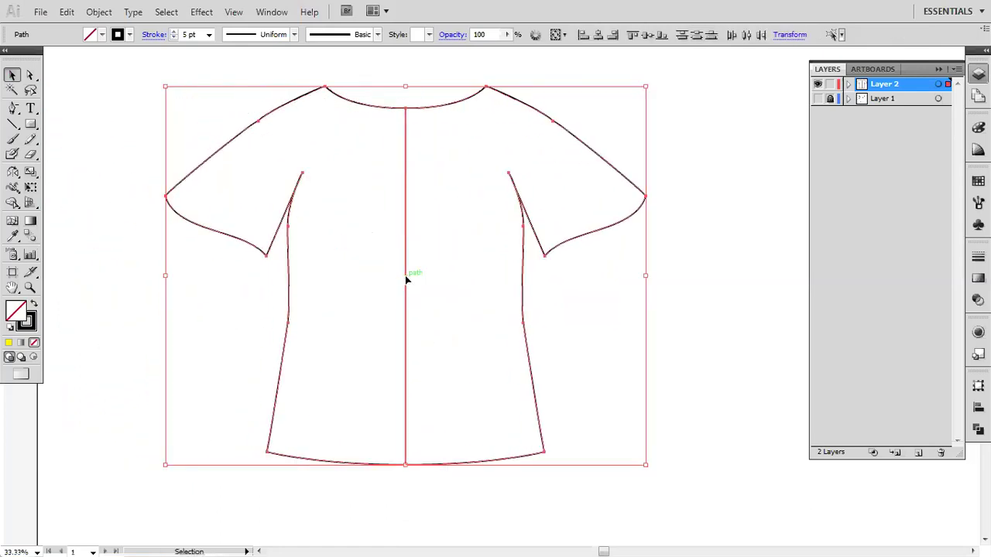
pyautogui.click(671, 228)
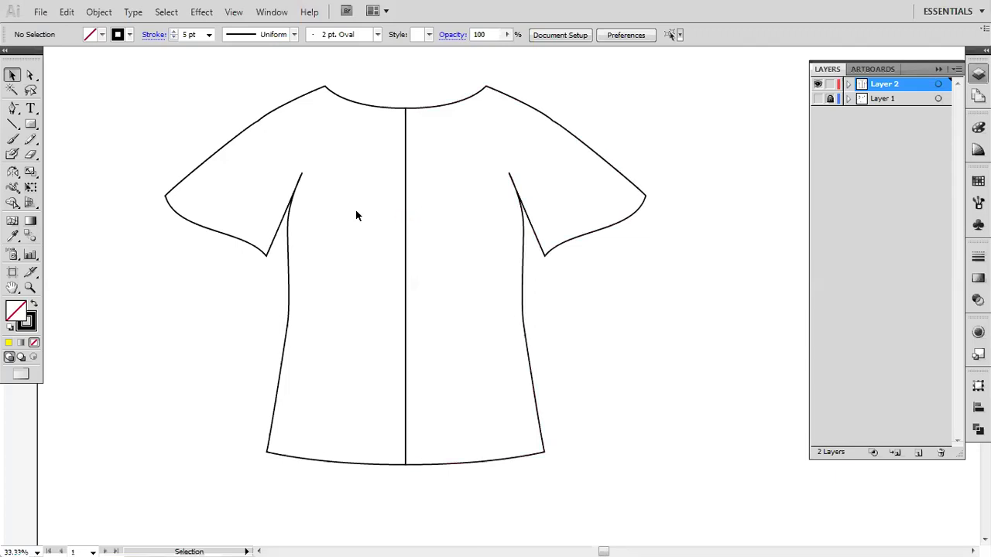
# Unite the left and right shirt halves with Pathfinder, then close the panel
pyautogui.click(288, 200)
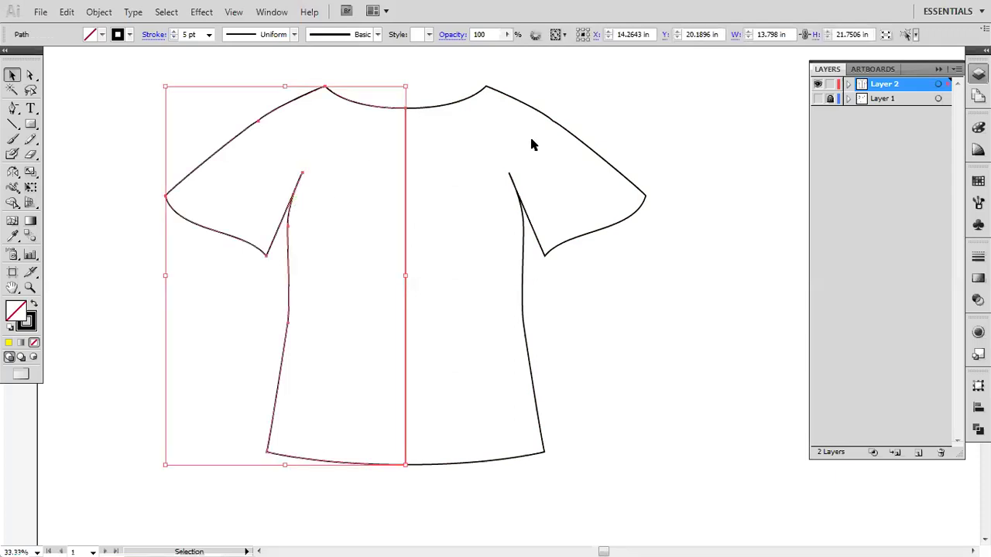
pyautogui.keyDown('shift'); pyautogui.click(524, 216); pyautogui.keyUp('shift')
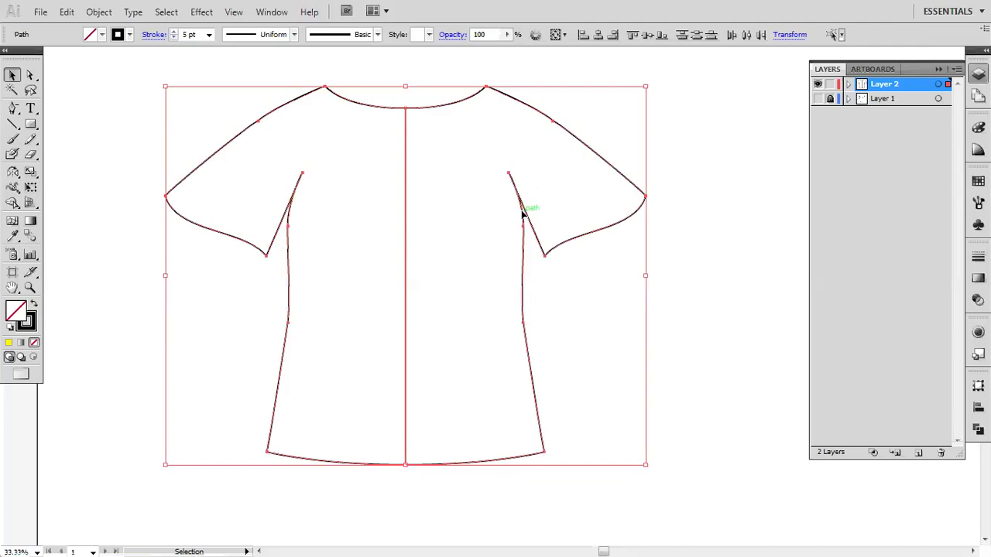
pyautogui.click(978, 385)
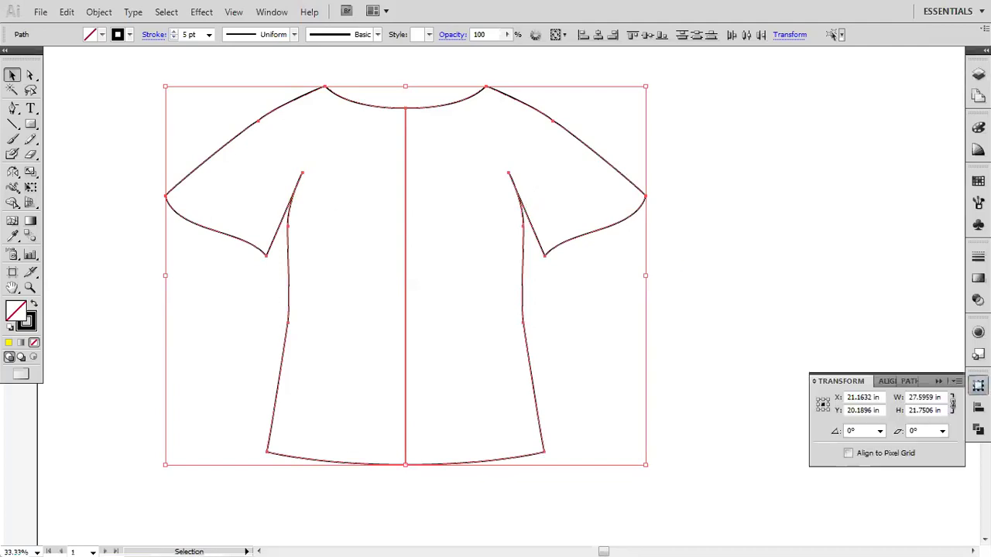
pyautogui.click(895, 381)
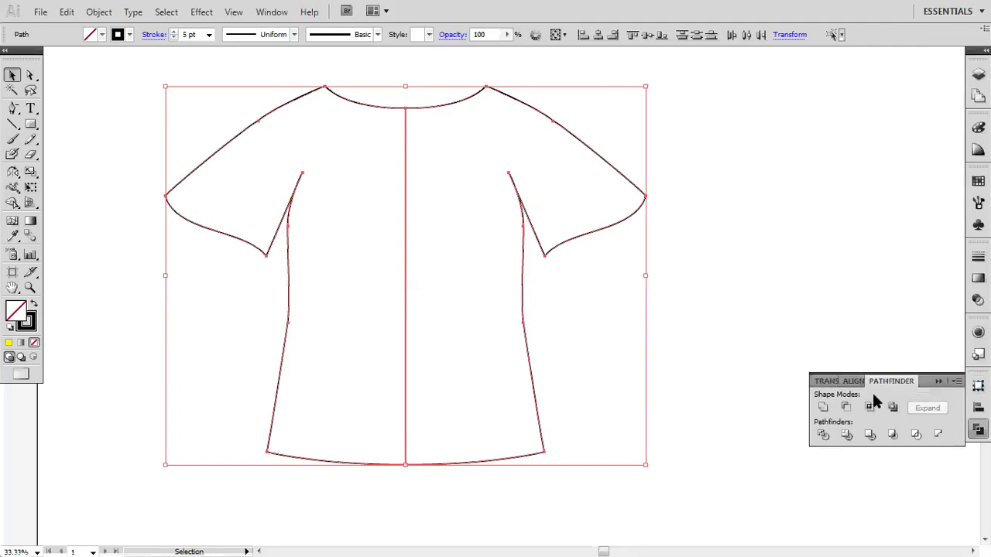
pyautogui.click(823, 407)
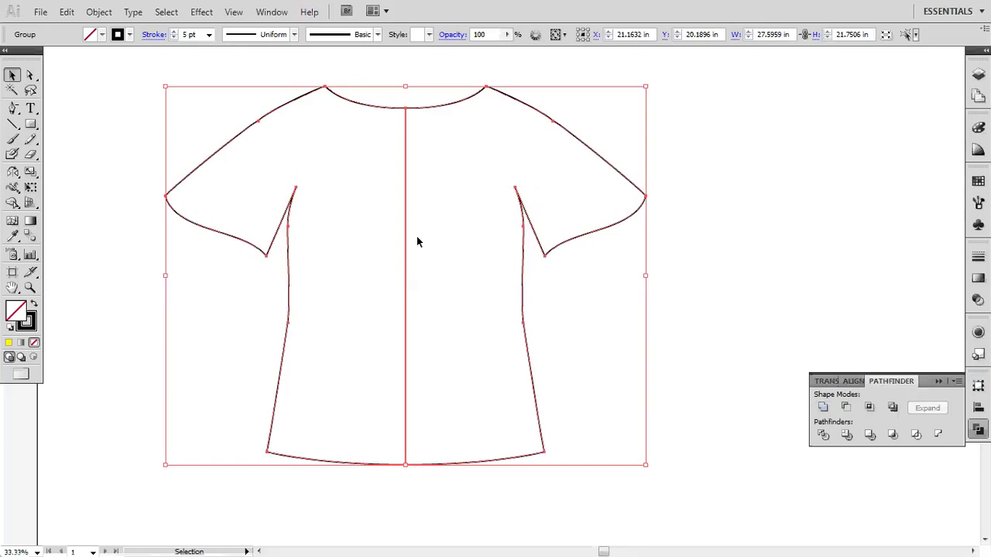
pyautogui.click(366, 233)
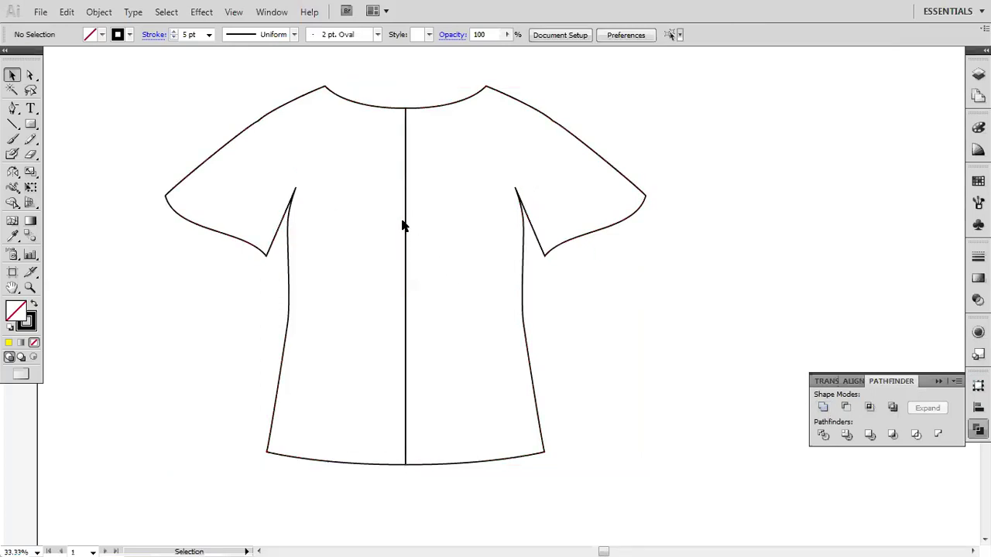
pyautogui.click(404, 225)
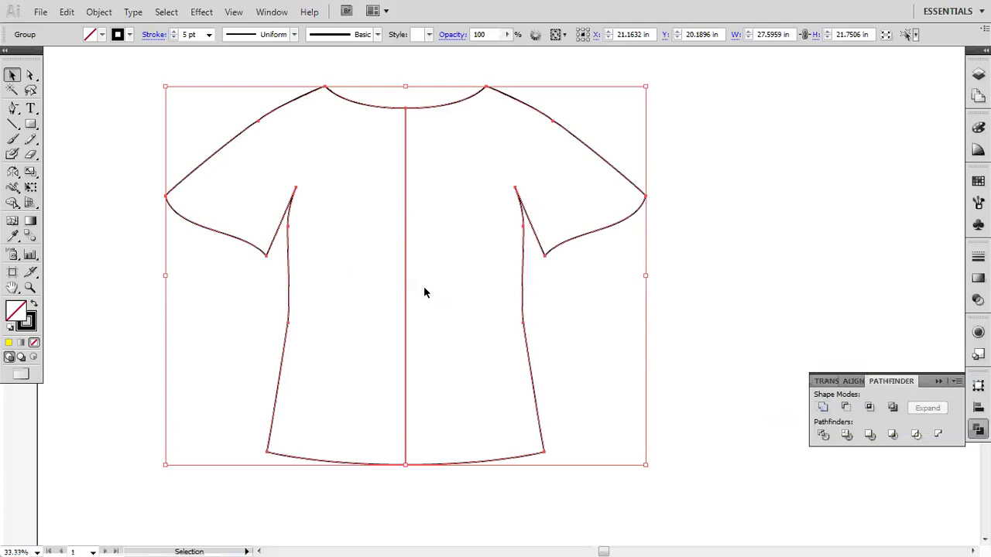
pyautogui.click(397, 288)
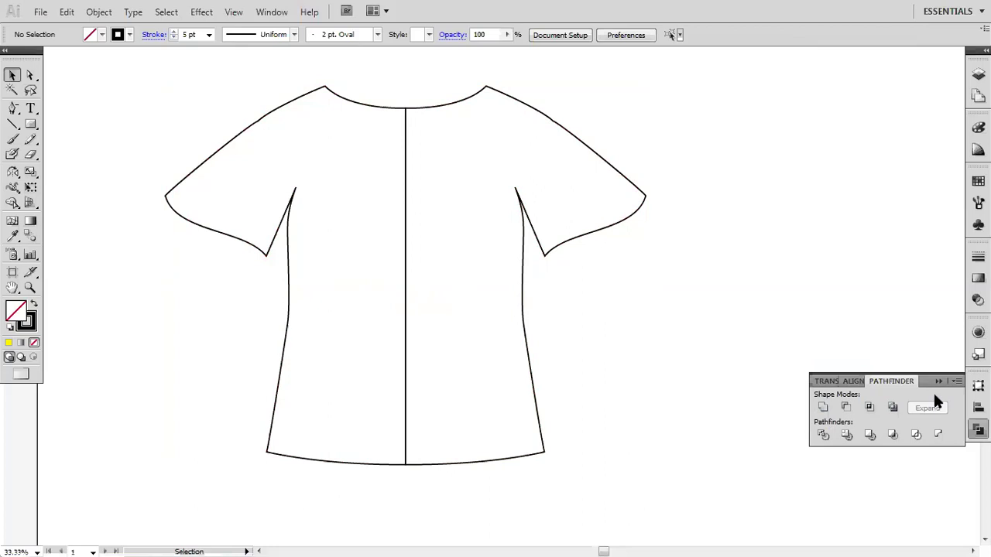
pyautogui.click(901, 379)
# Centre the finished shirt in the view and open the Window menu's document list
pyautogui.moveTo(697, 239)
pyautogui.mouseDown()
pyautogui.moveTo(309, 239)
pyautogui.moveTo(692, 239)
pyautogui.mouseUp()
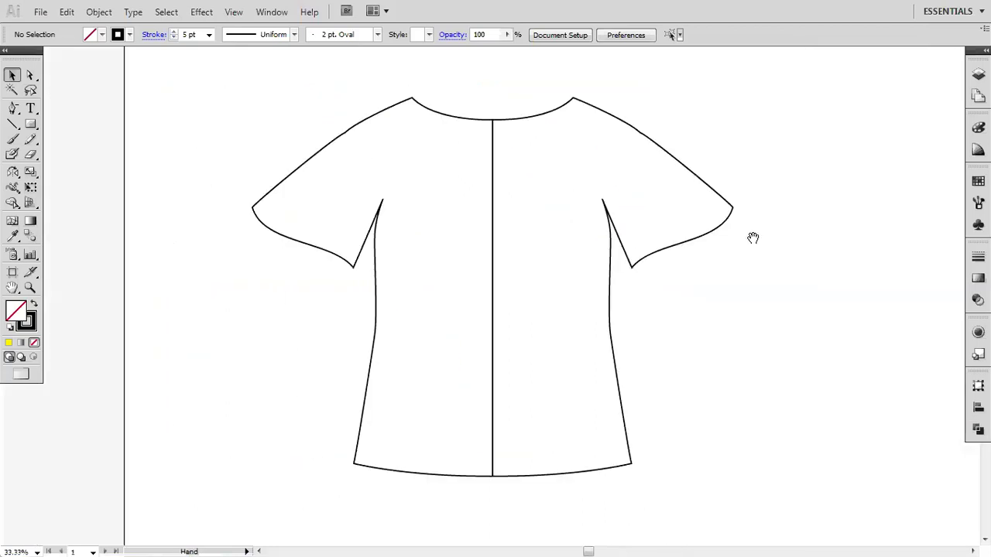
pyautogui.moveTo(784, 241); pyautogui.dragTo(421, 225)
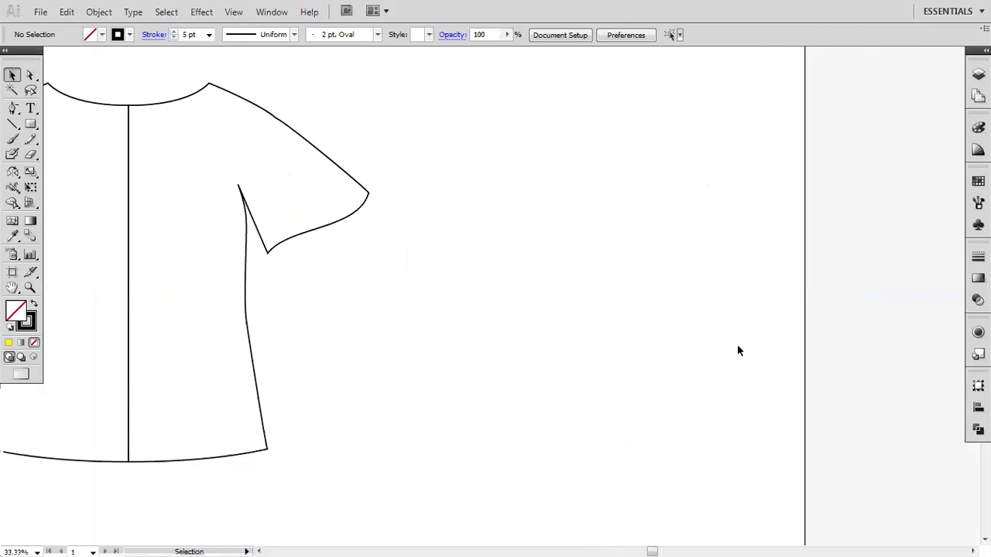
pyautogui.moveTo(569, 256)
pyautogui.mouseDown()
pyautogui.moveTo(643, 445)
pyautogui.moveTo(728, 299)
pyautogui.mouseUp()
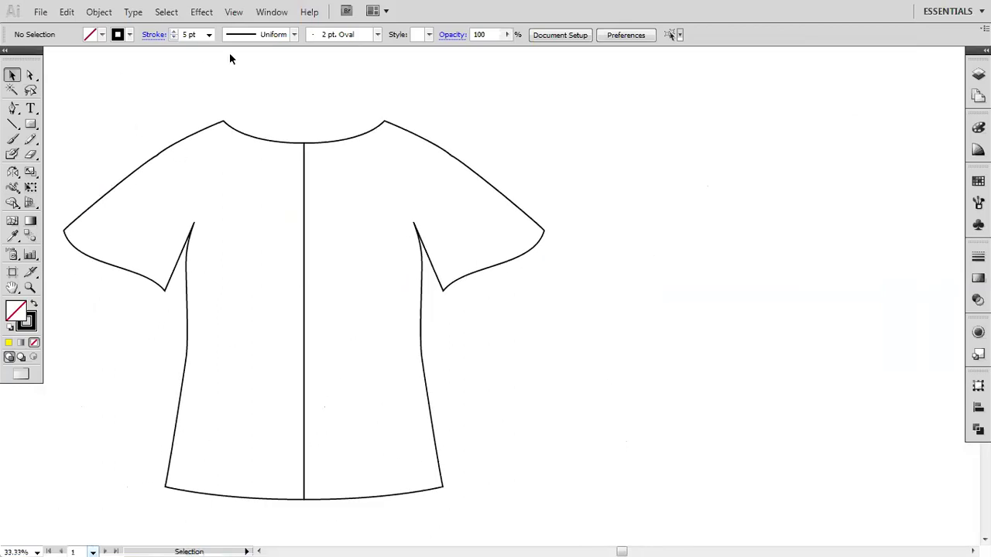
pyautogui.click(276, 13)
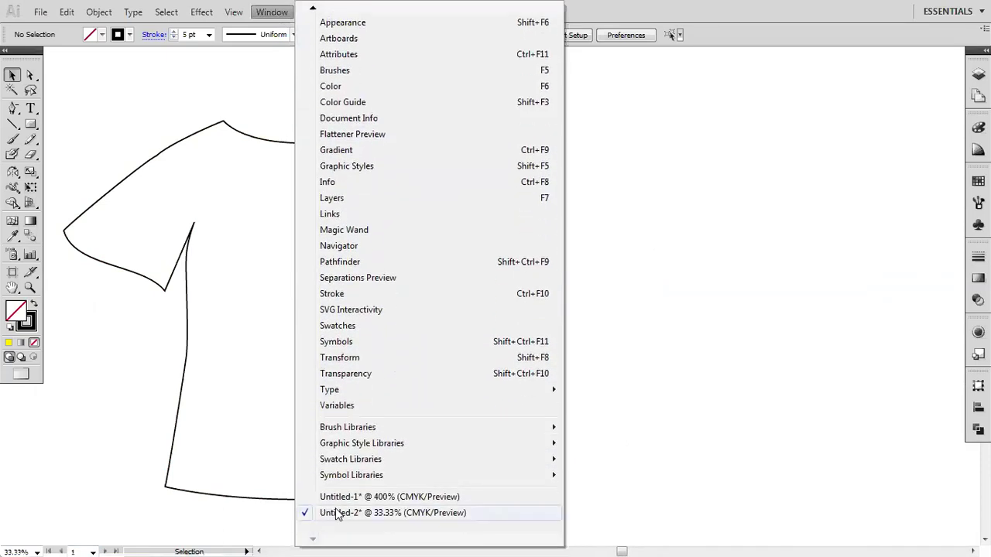
# Switch to Untitled-1 and place the printed tunic reference photo beside the blouse
pyautogui.click(341, 494)
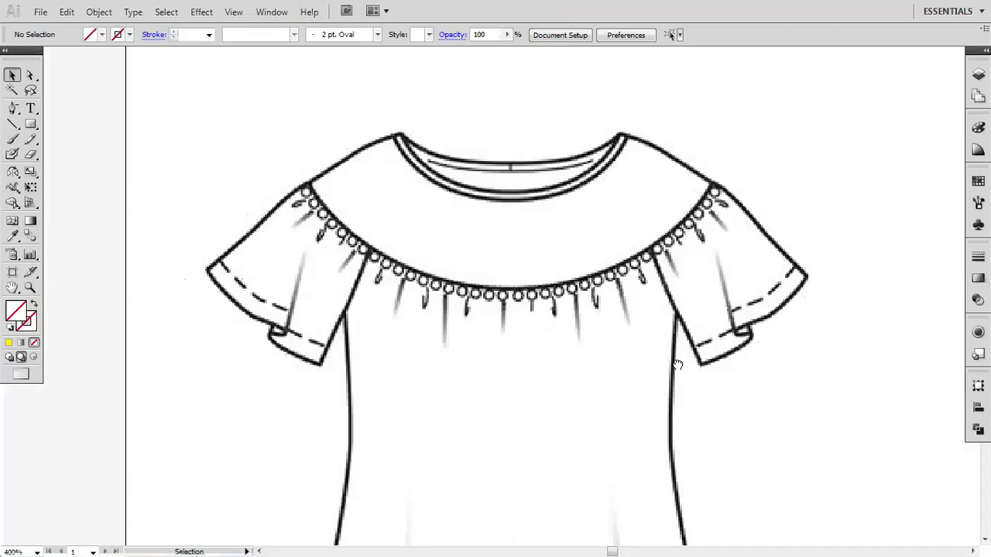
pyautogui.hscroll(6, 542, 352)
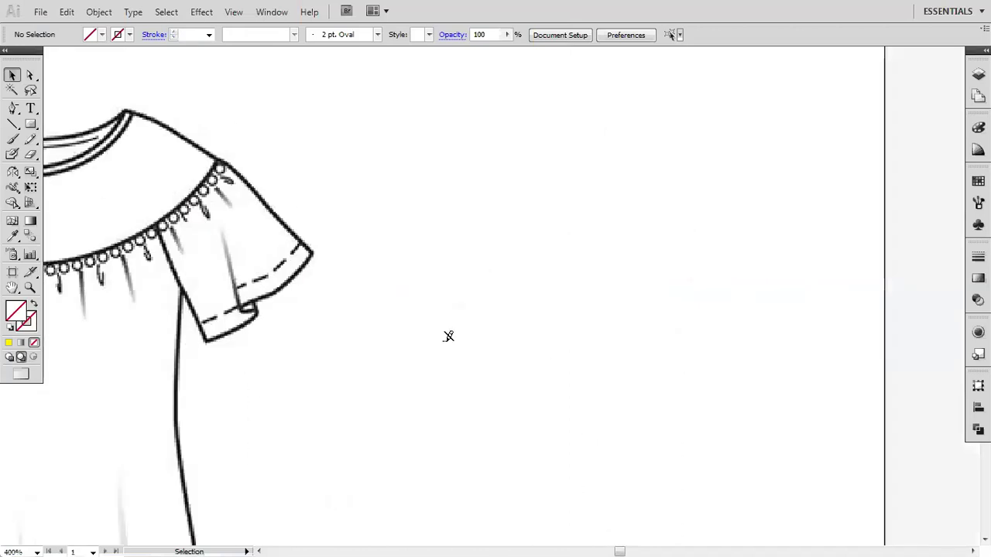
pyautogui.click(448, 336)
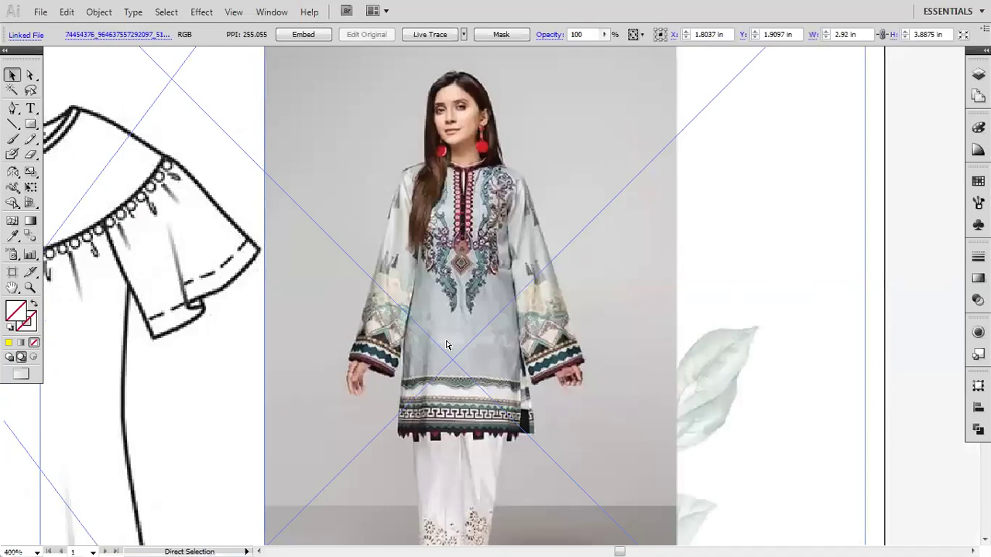
pyautogui.moveTo(454, 238); pyautogui.dragTo(552, 244)
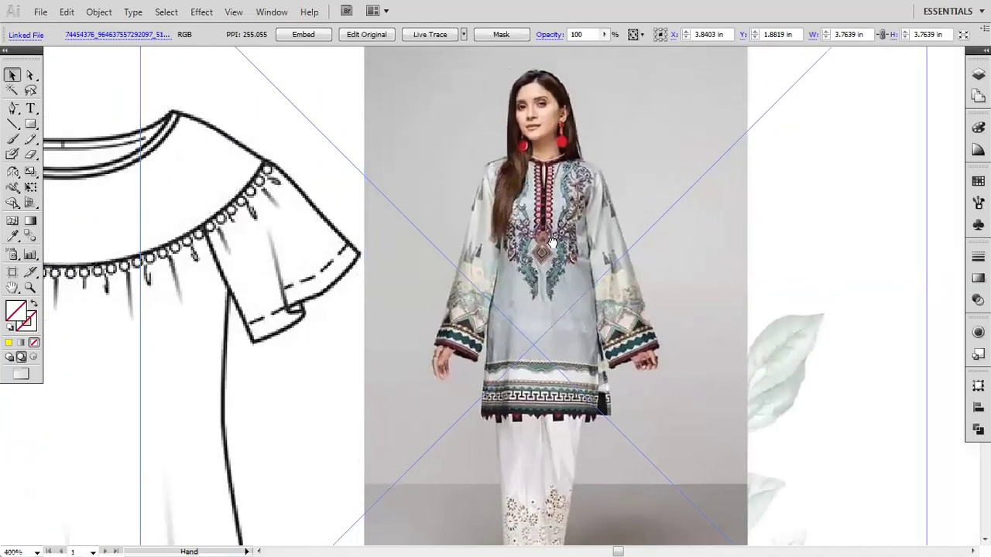
pyautogui.press('space')
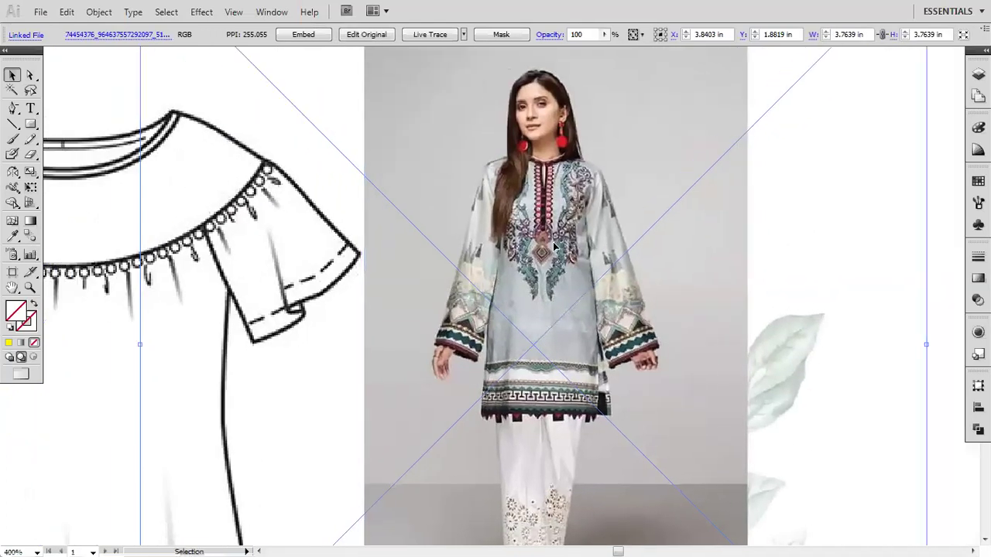